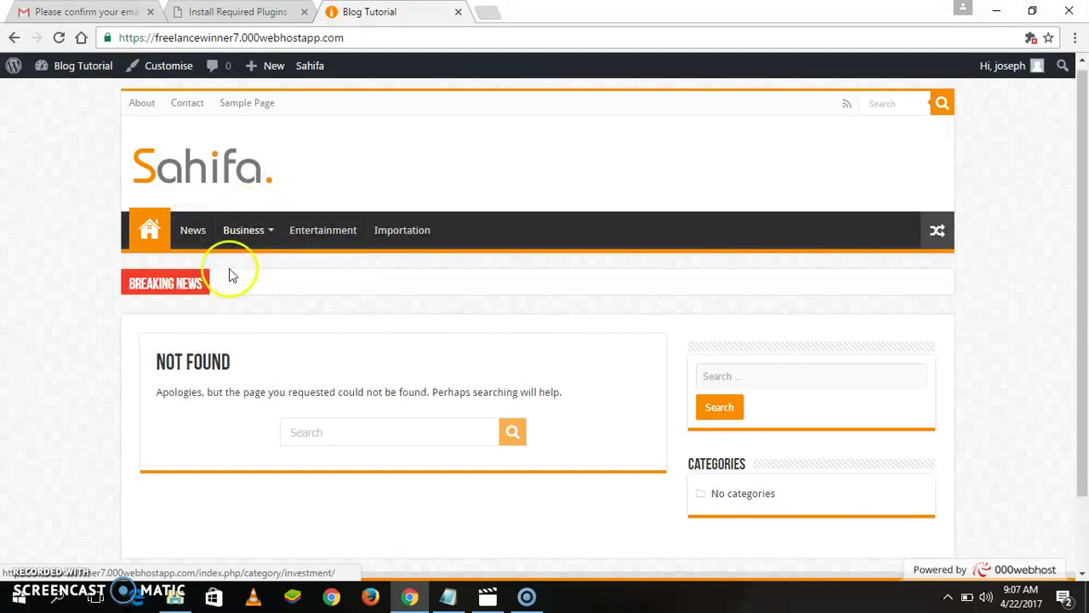
{"action": "mouse_move", "coordinate": [239, 244]}
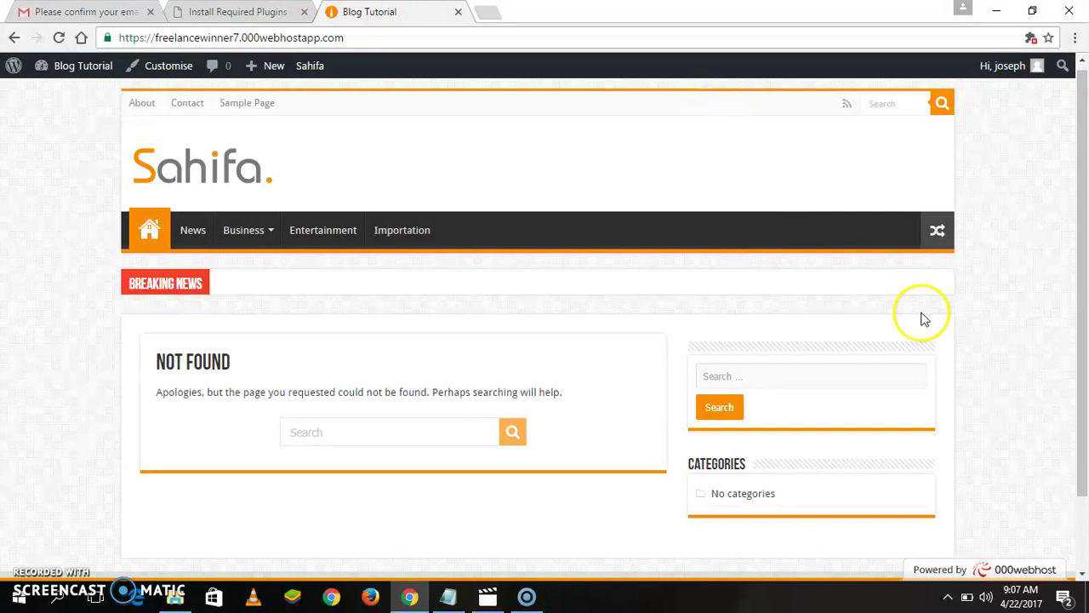
{"action": "left_click_drag", "start_coordinate": [1085, 396], "coordinate": [1077, 345]}
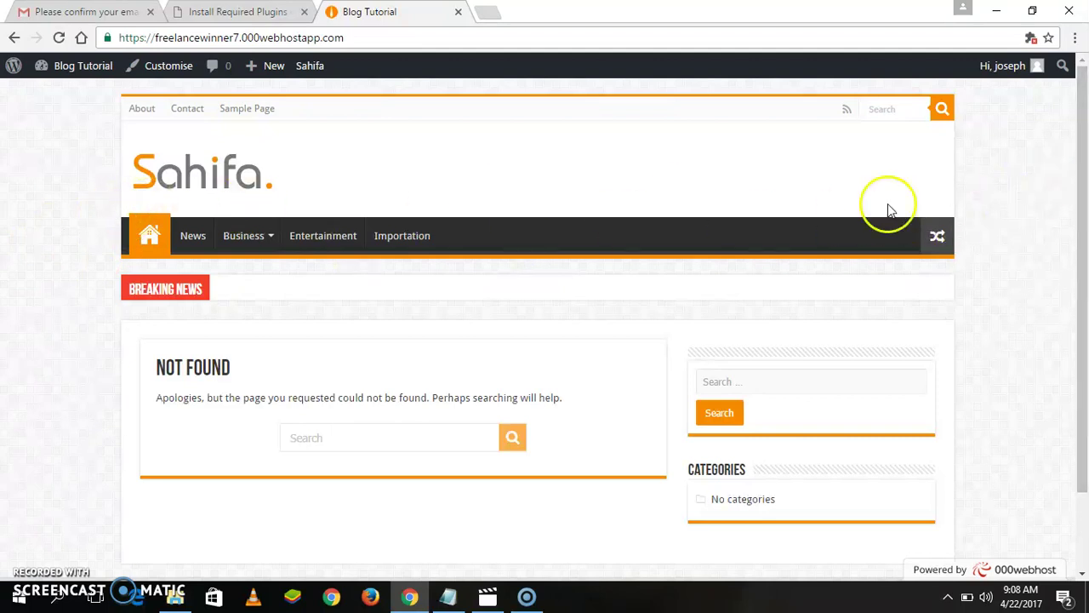
Return to the WordPress admin area and open the Sahifa theme settings.
{"action": "left_click", "coordinate": [195, 12]}
{"action": "left_click_drag", "start_coordinate": [1086, 259], "coordinate": [1086, 364]}
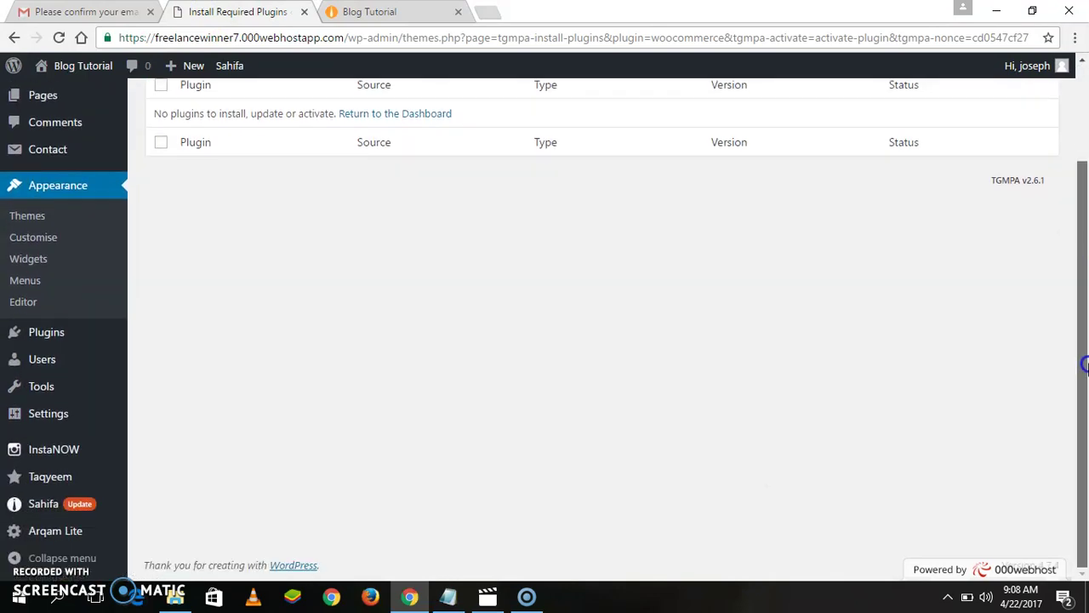
{"action": "mouse_move", "coordinate": [43, 507]}
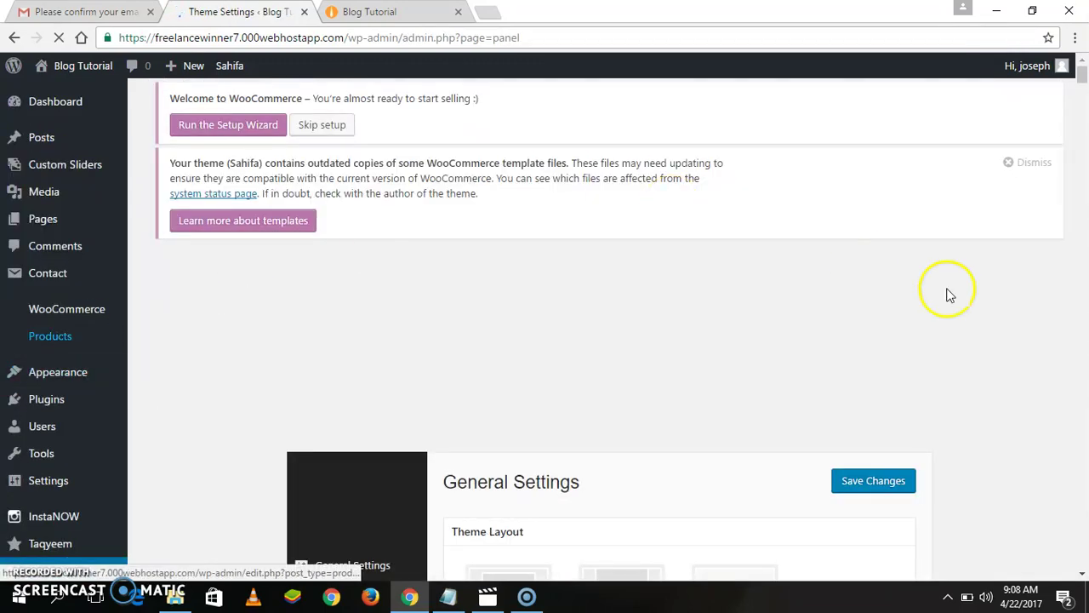
{"action": "mouse_move", "coordinate": [1082, 81]}
{"action": "left_mouse_down"}
{"action": "mouse_move", "coordinate": [1082, 103]}
{"action": "mouse_move", "coordinate": [1084, 92]}
{"action": "left_mouse_up"}
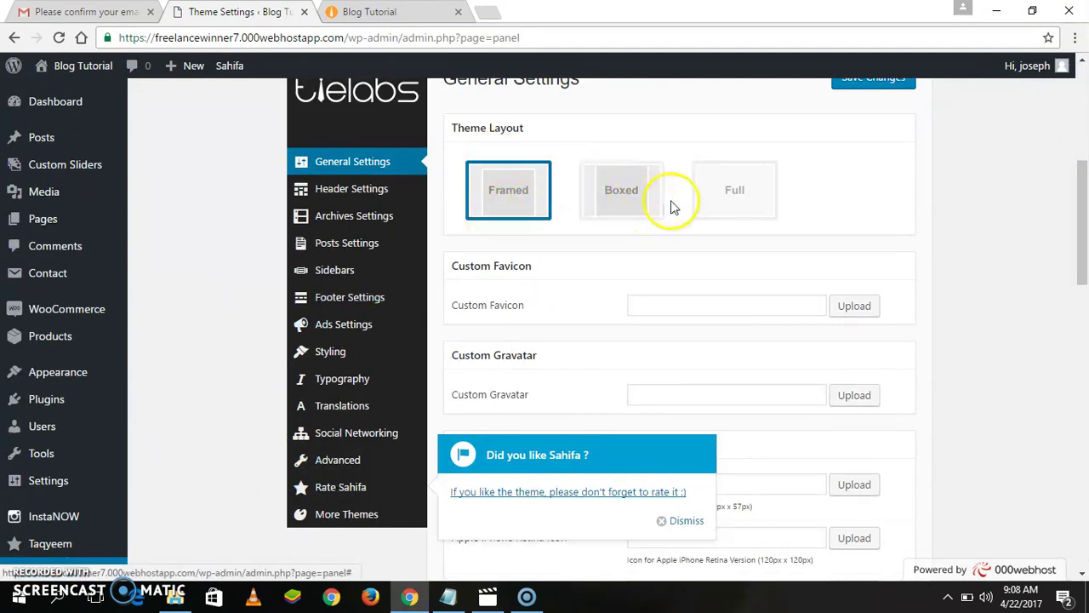
Set the theme layout to Full, save the changes, and reload the blog's home page to check the layout.
{"action": "left_click", "coordinate": [735, 189]}
{"action": "left_click", "coordinate": [867, 89]}
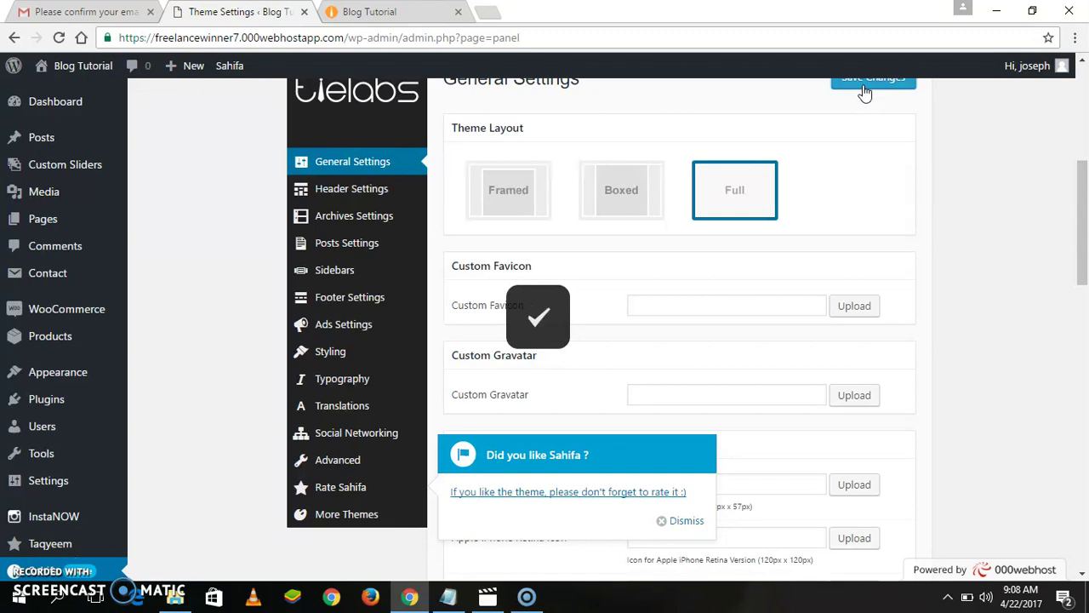
{"action": "left_click", "coordinate": [387, 11]}
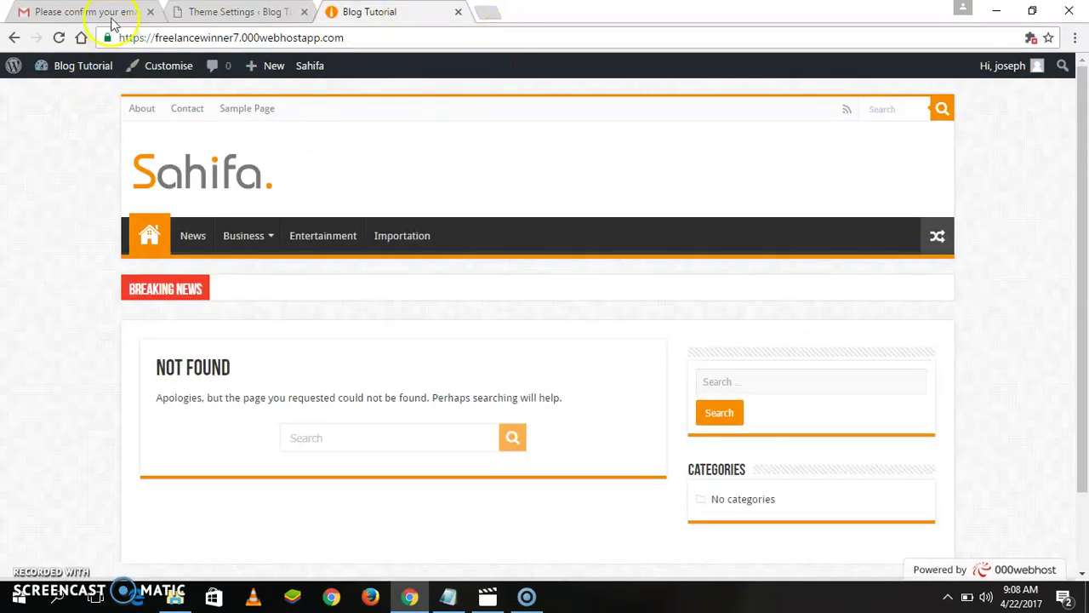
{"action": "left_click", "coordinate": [60, 38]}
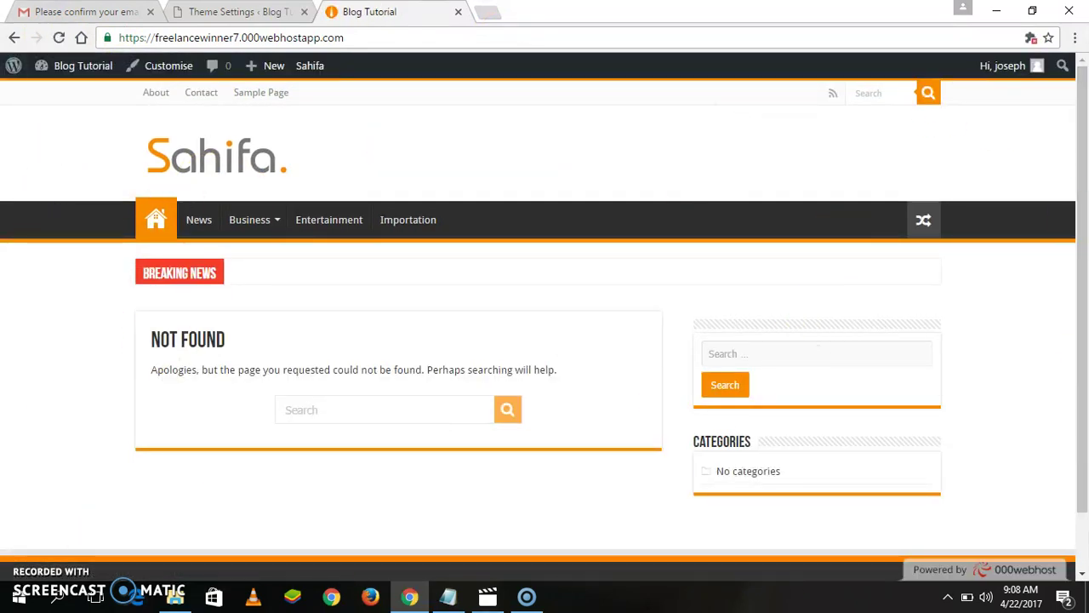
Open the theme's Header Settings and look at the current logo on the blog's home page.
{"action": "left_click", "coordinate": [215, 8]}
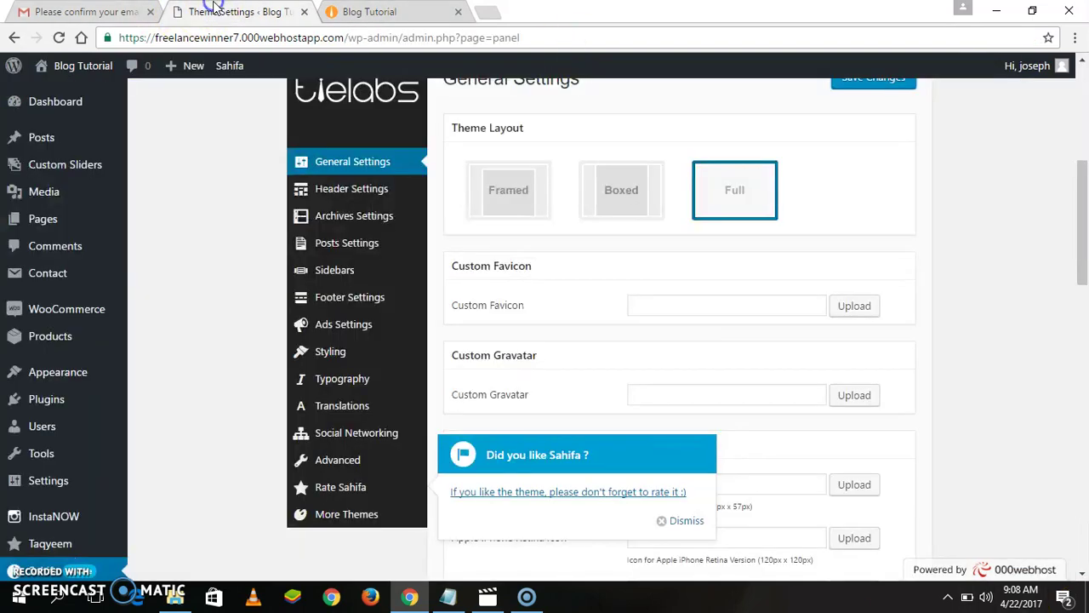
{"action": "left_click", "coordinate": [328, 189]}
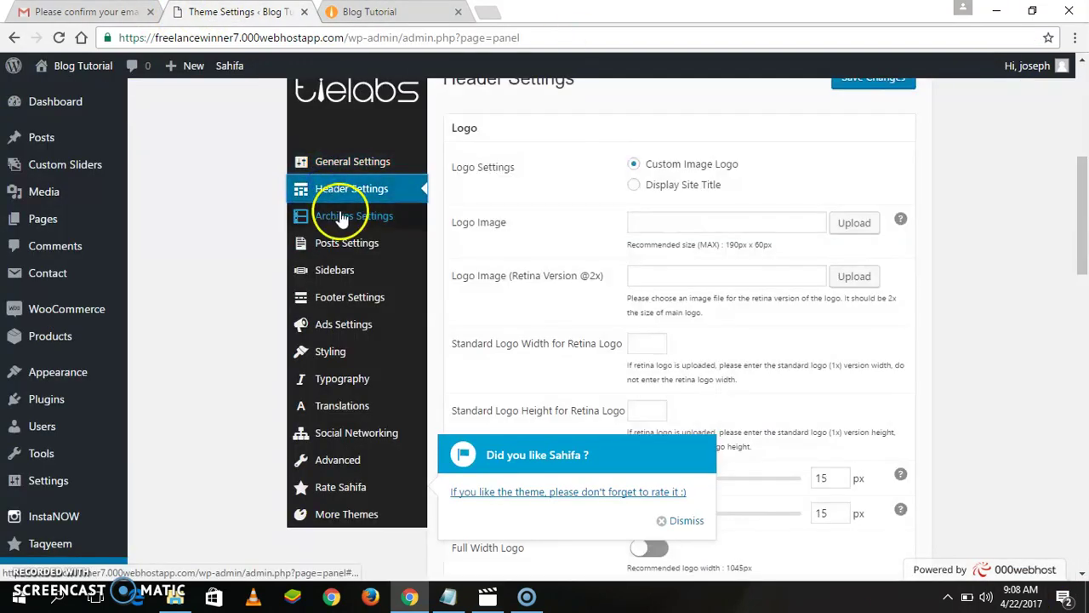
{"action": "left_click", "coordinate": [369, 12]}
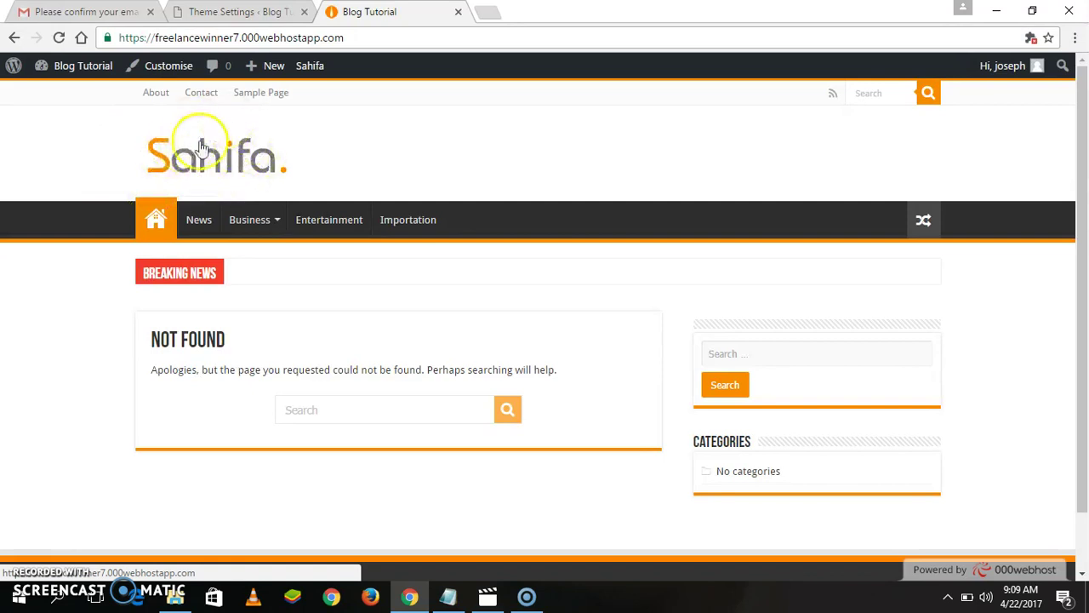
{"action": "key", "text": "ctrl+shift+Tab"}
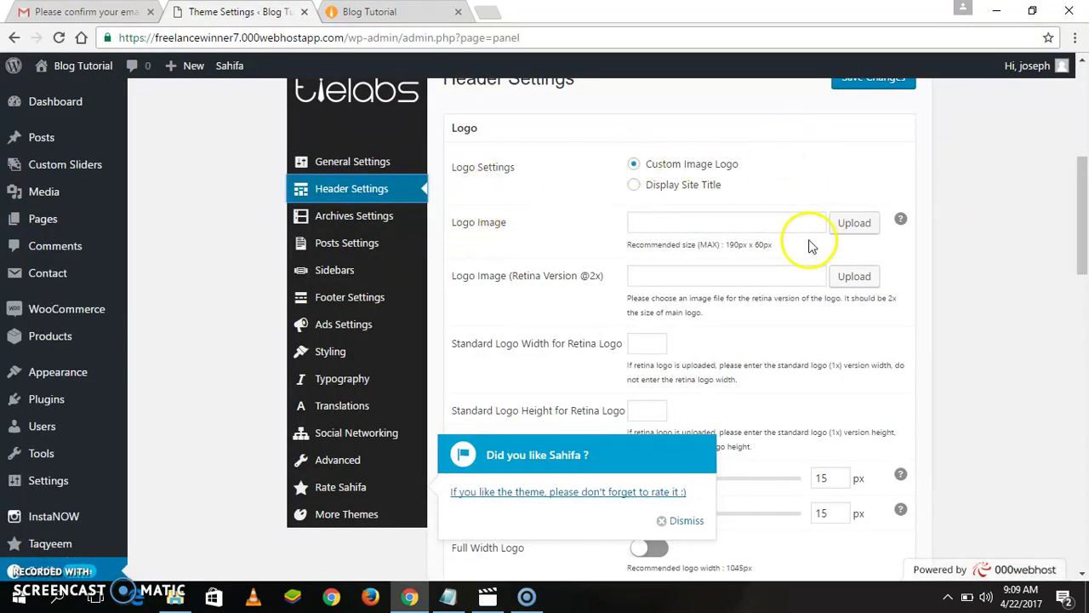
Upload l0g.gif from the LOGOS folder inside WSO on the desktop and select it as the header's logo image.
{"action": "left_click", "coordinate": [845, 223]}
{"action": "left_click", "coordinate": [587, 356]}
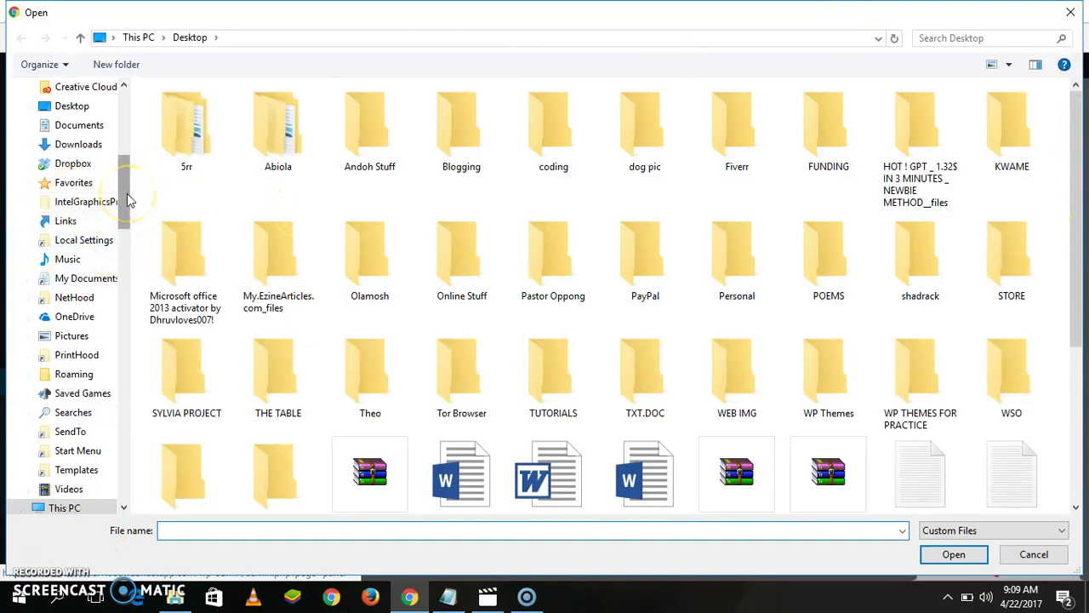
{"action": "double_click", "coordinate": [1009, 369]}
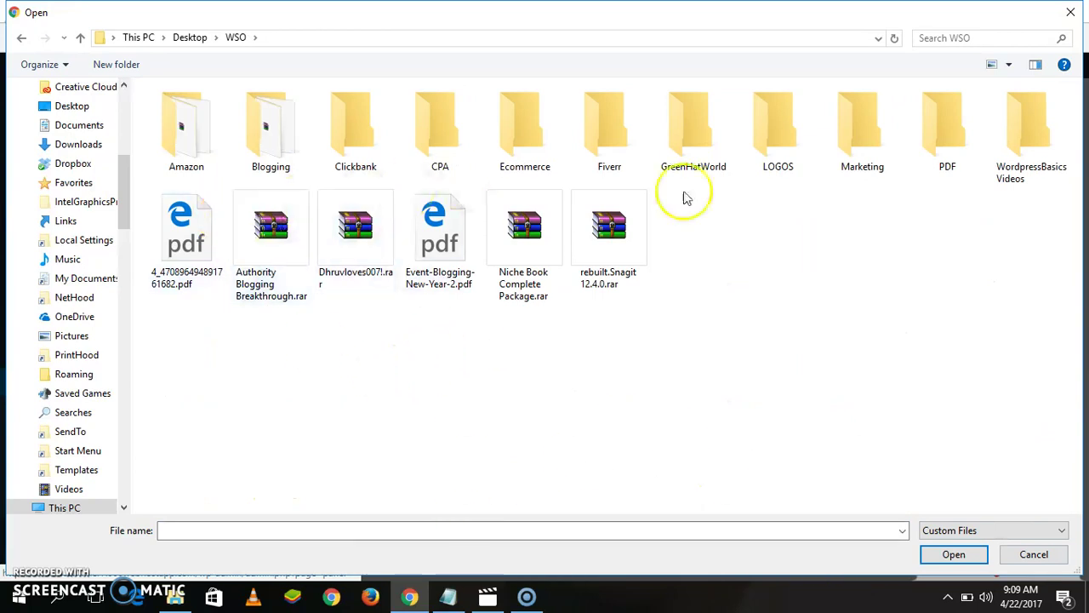
{"action": "left_click", "coordinate": [783, 163]}
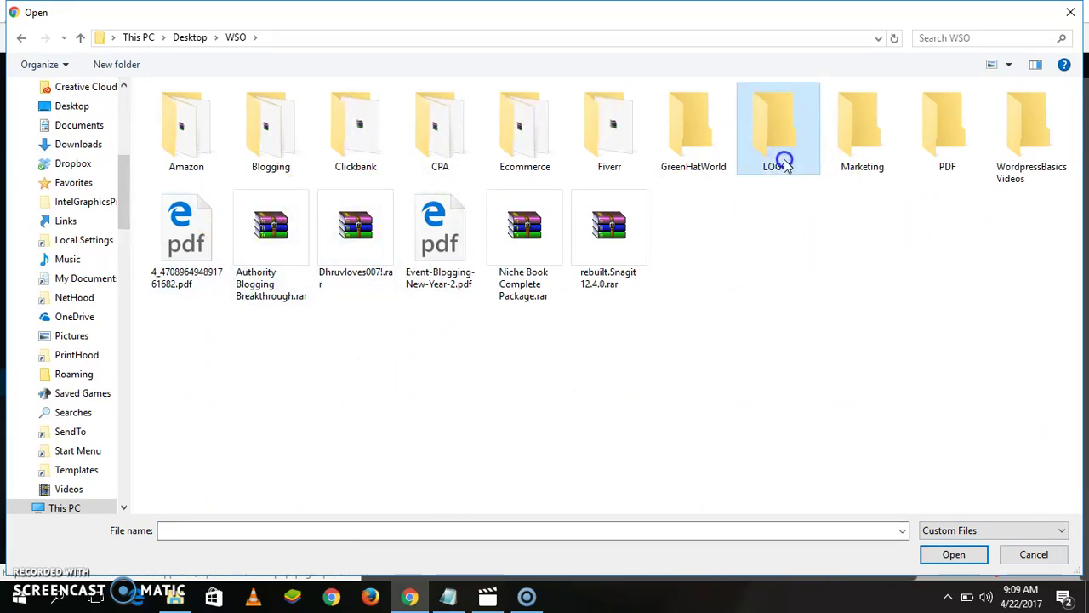
{"action": "double_click", "coordinate": [774, 160]}
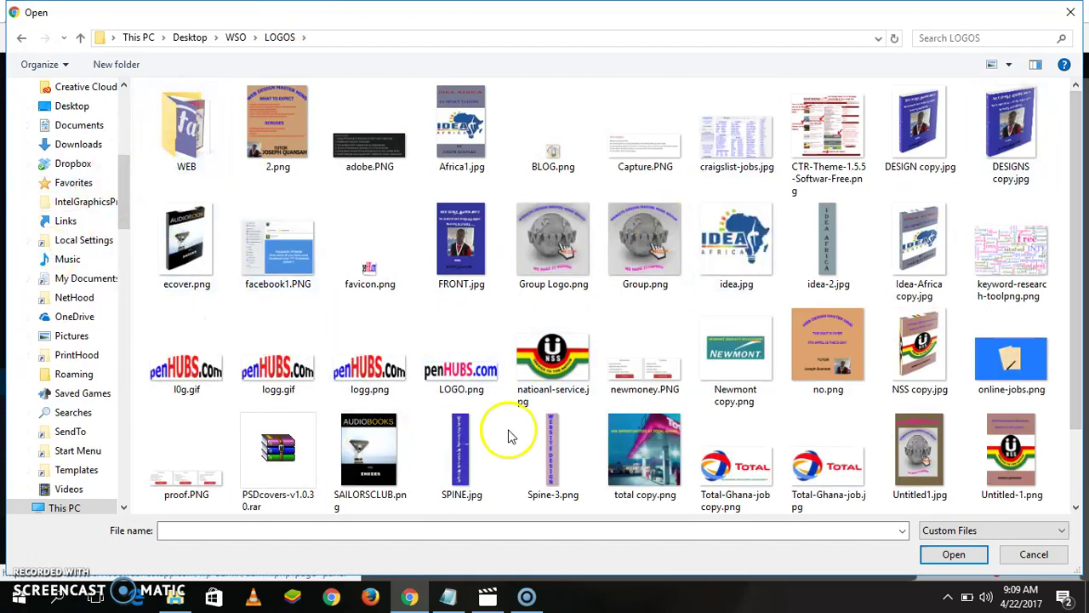
{"action": "left_click", "coordinate": [477, 380]}
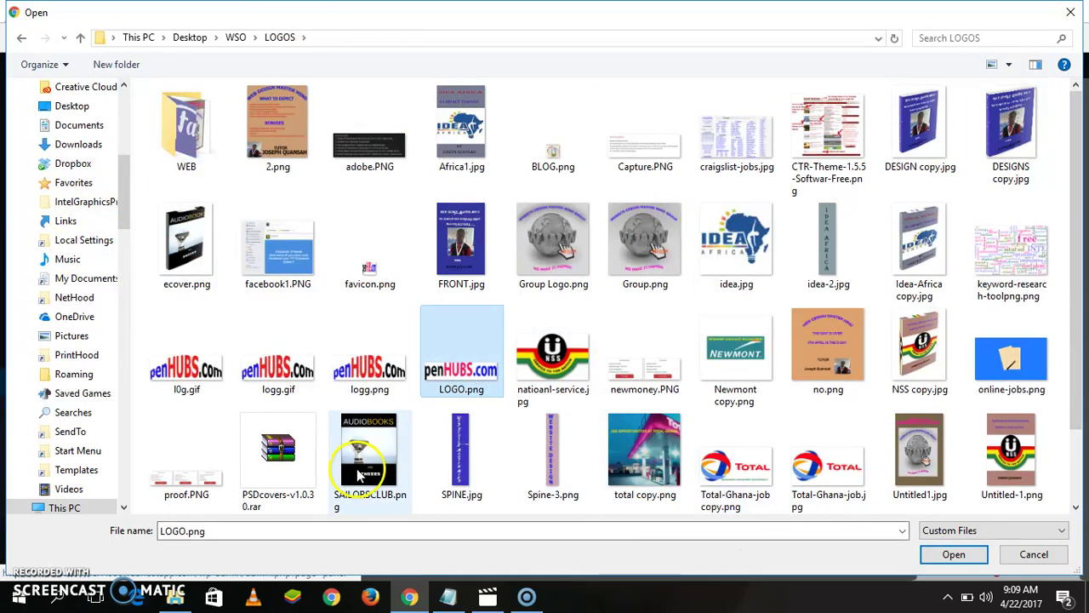
{"action": "left_click", "coordinate": [194, 374]}
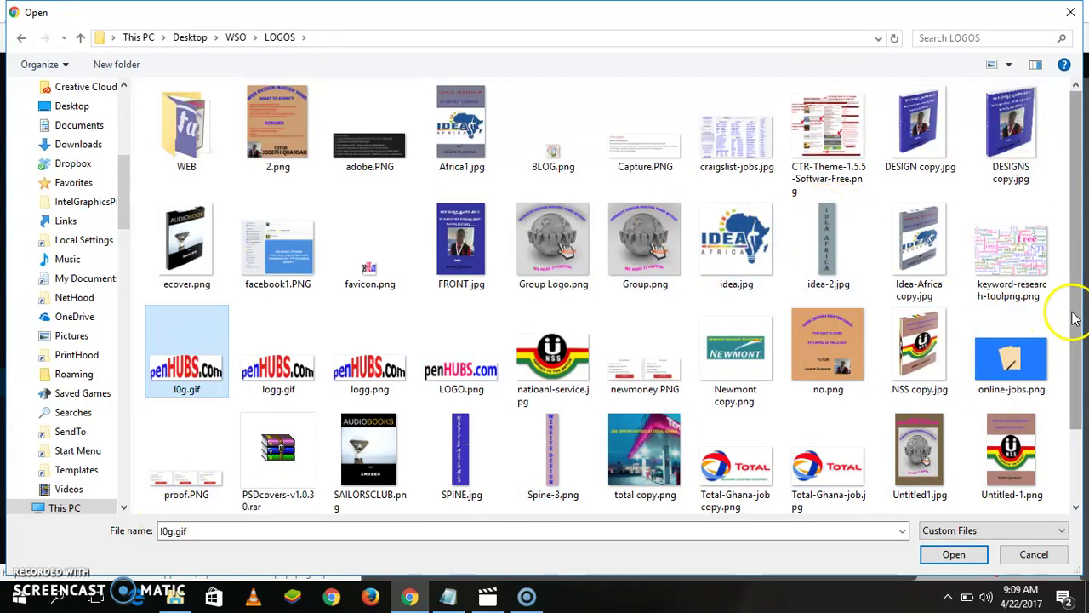
{"action": "left_click", "coordinate": [953, 554]}
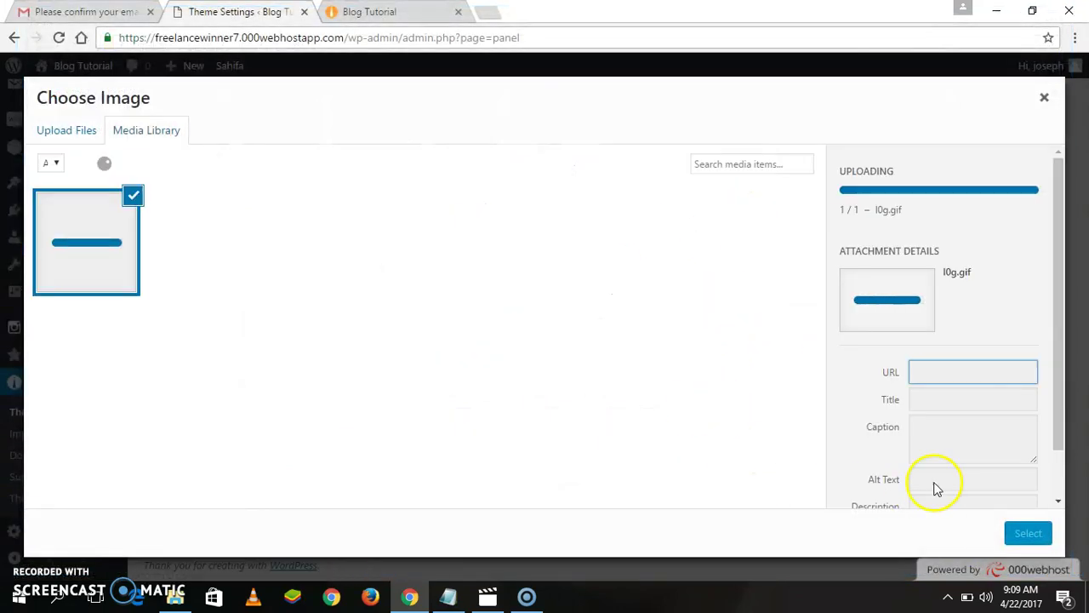
{"action": "left_click", "coordinate": [1029, 532]}
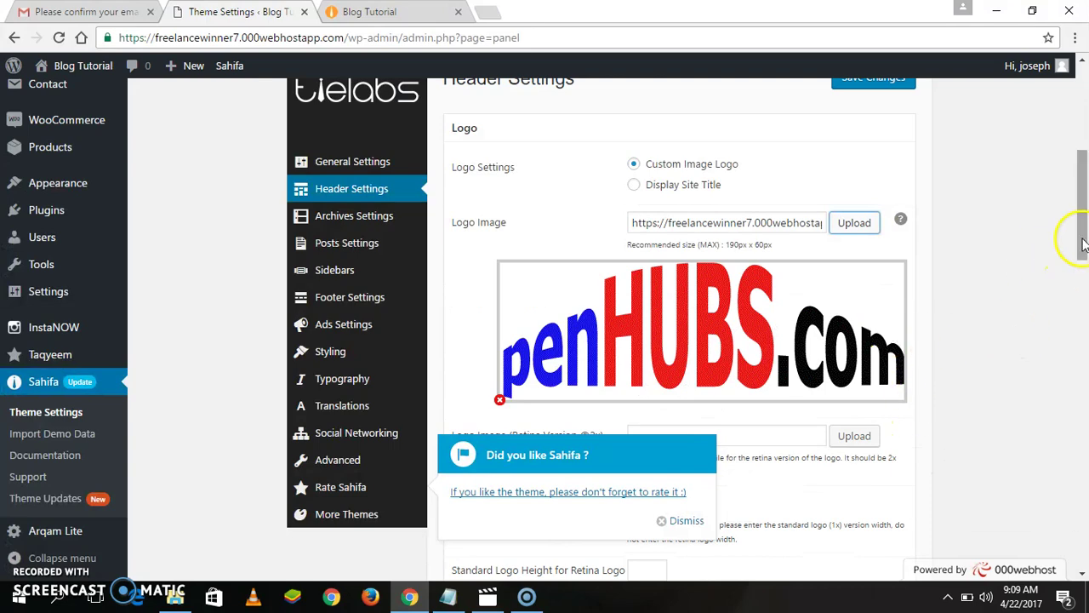
Dismiss the theme rating prompt, review the remaining logo options, and save the header settings.
{"action": "left_click_drag", "start_coordinate": [1085, 229], "coordinate": [1076, 296]}
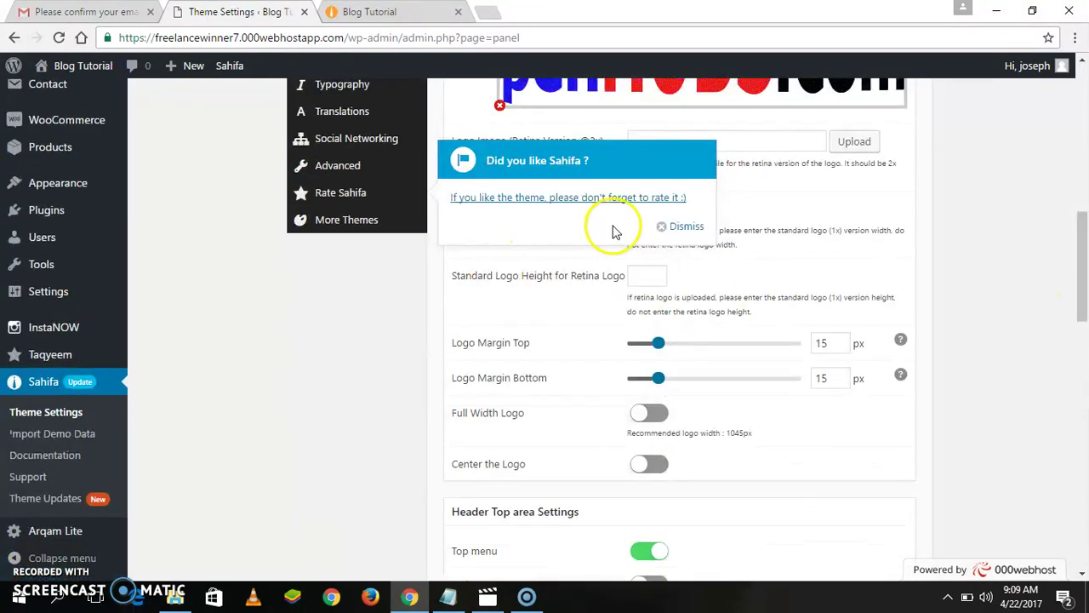
{"action": "left_click", "coordinate": [670, 226]}
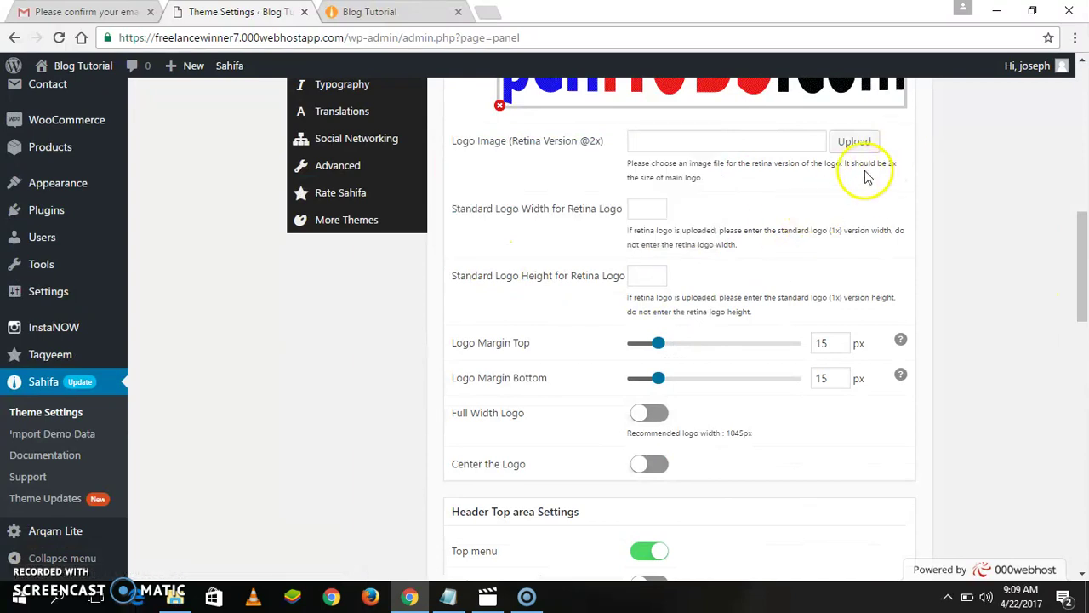
{"action": "scroll", "coordinate": [1080, 241], "scroll_direction": "up", "scroll_amount": 4}
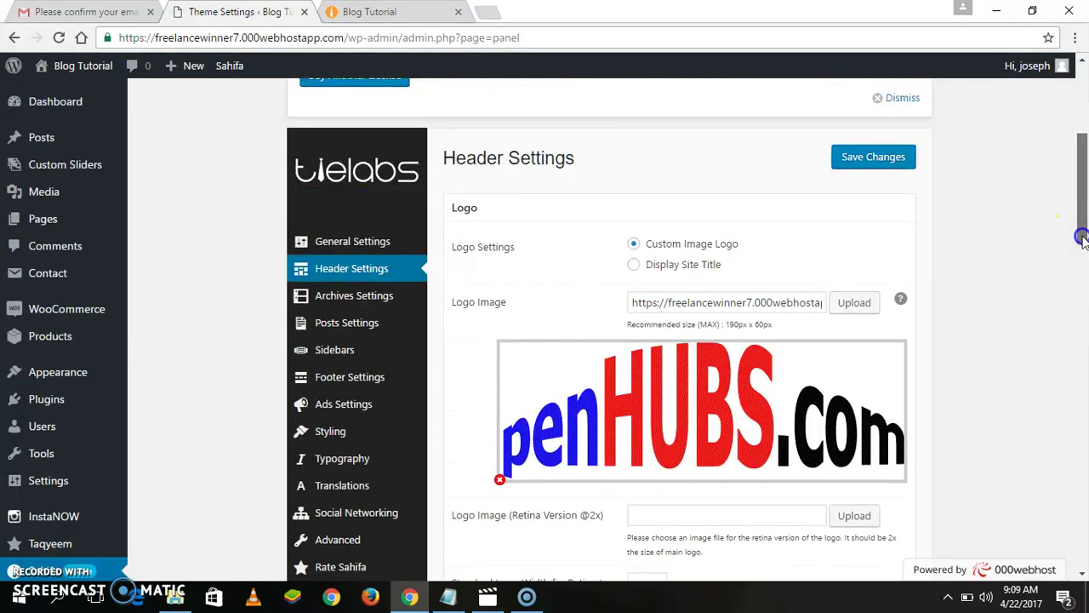
{"action": "scroll", "coordinate": [1082, 239], "scroll_direction": "down", "scroll_amount": 1}
{"action": "scroll", "coordinate": [1082, 239], "scroll_direction": "up", "scroll_amount": 3}
{"action": "left_click", "coordinate": [872, 310]}
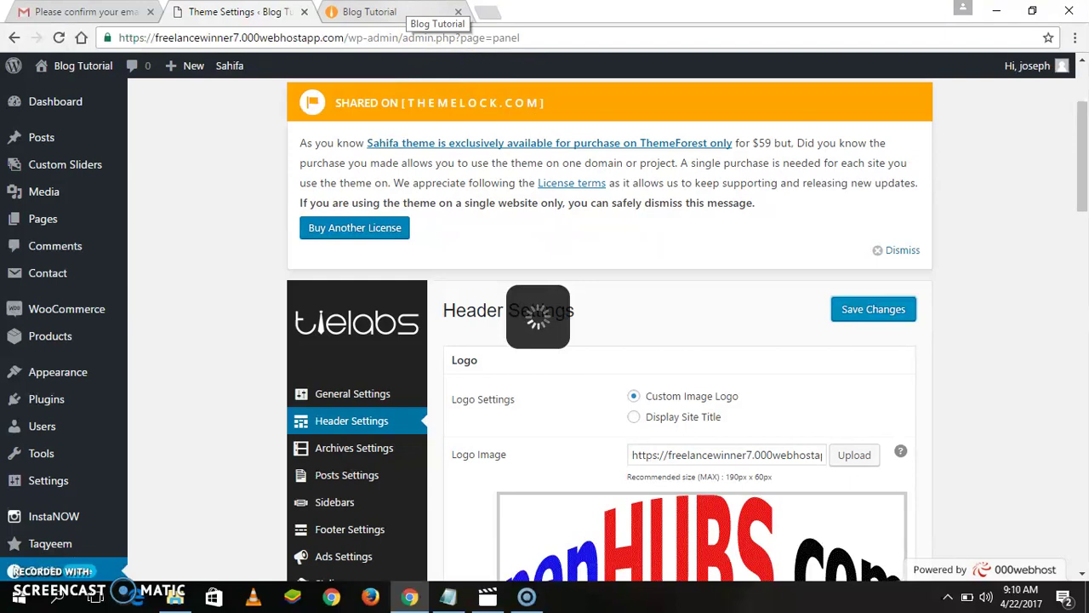
Reload the blog's home page to check the uploaded logo in the header.
{"action": "left_click", "coordinate": [400, 12]}
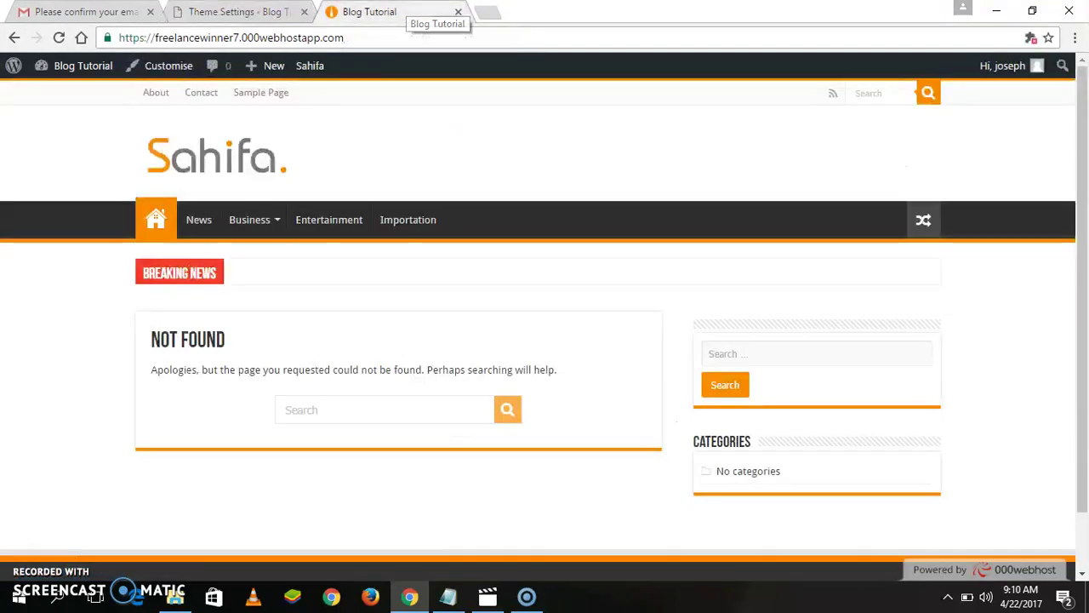
{"action": "key", "text": "ctrl+shift+Tab"}
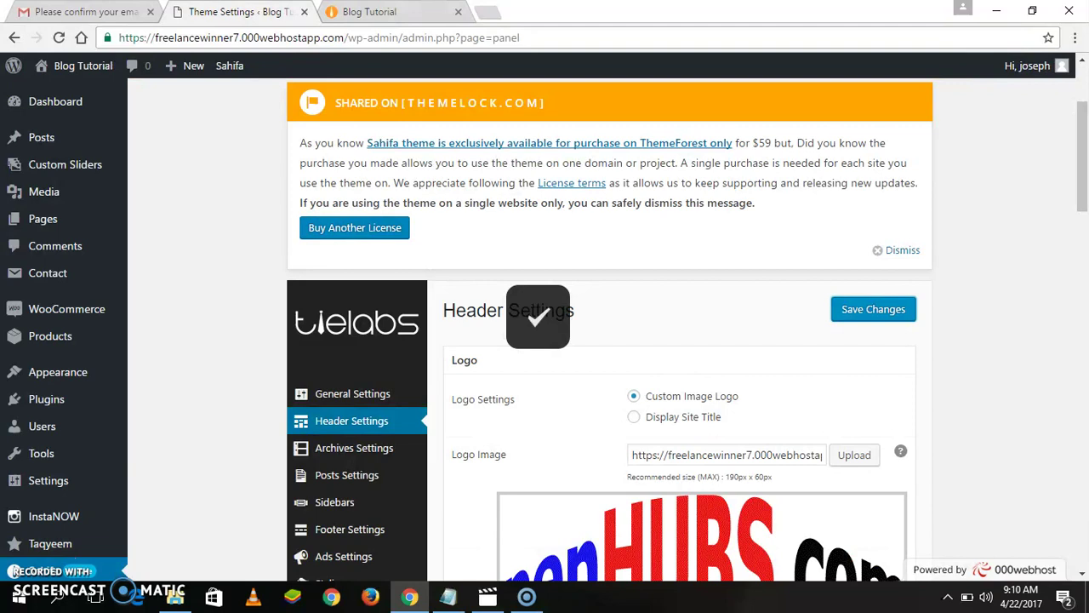
{"action": "left_click", "coordinate": [383, 12]}
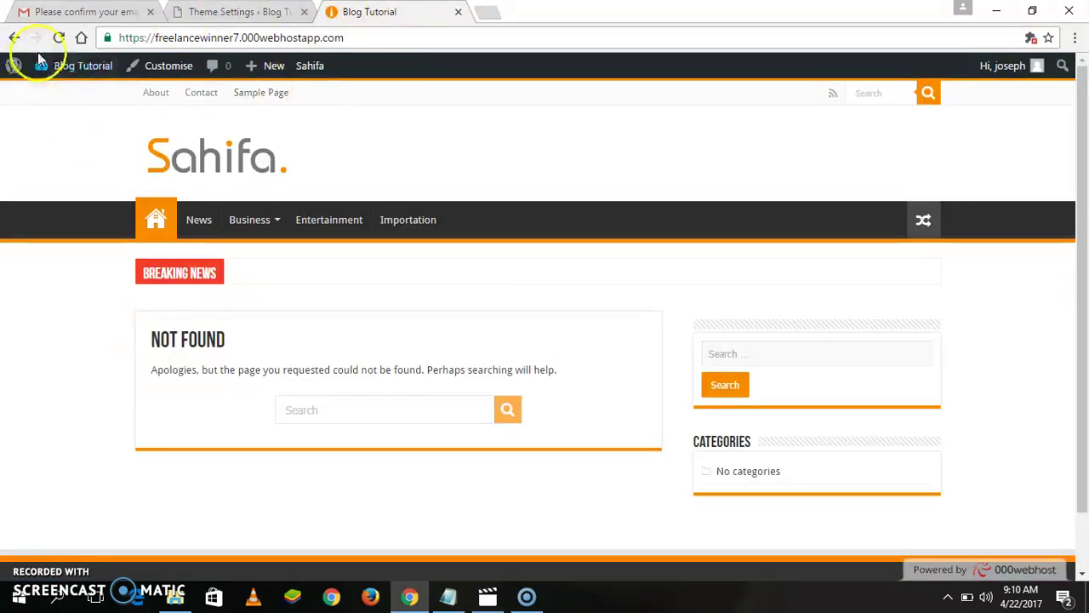
{"action": "left_click", "coordinate": [64, 39]}
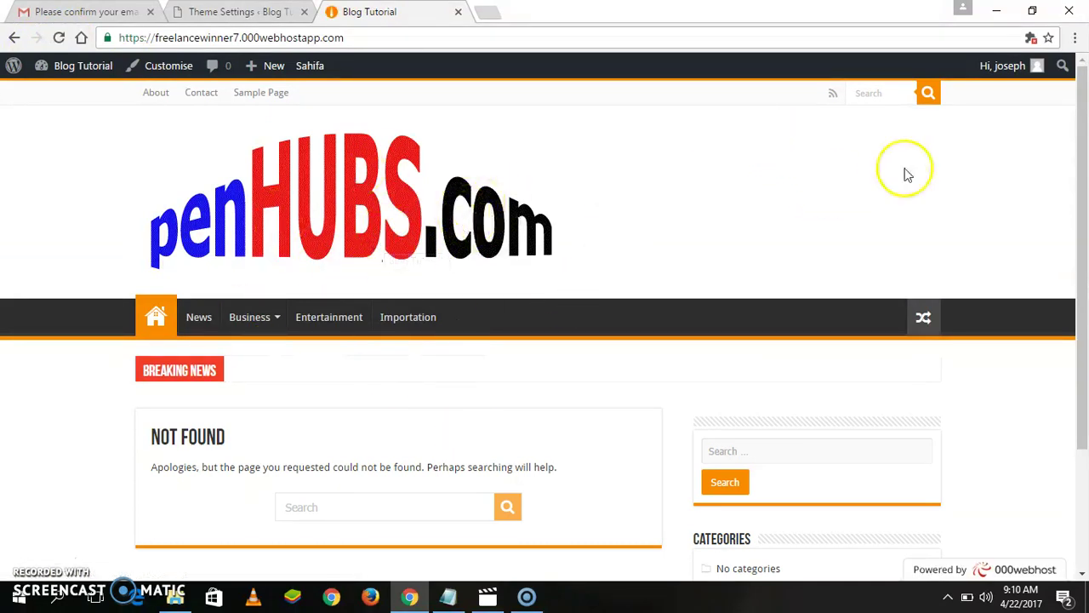
Go back to the theme settings, search Windows for the WSO folder, and bring it up in File Explorer.
{"action": "left_click", "coordinate": [247, 10]}
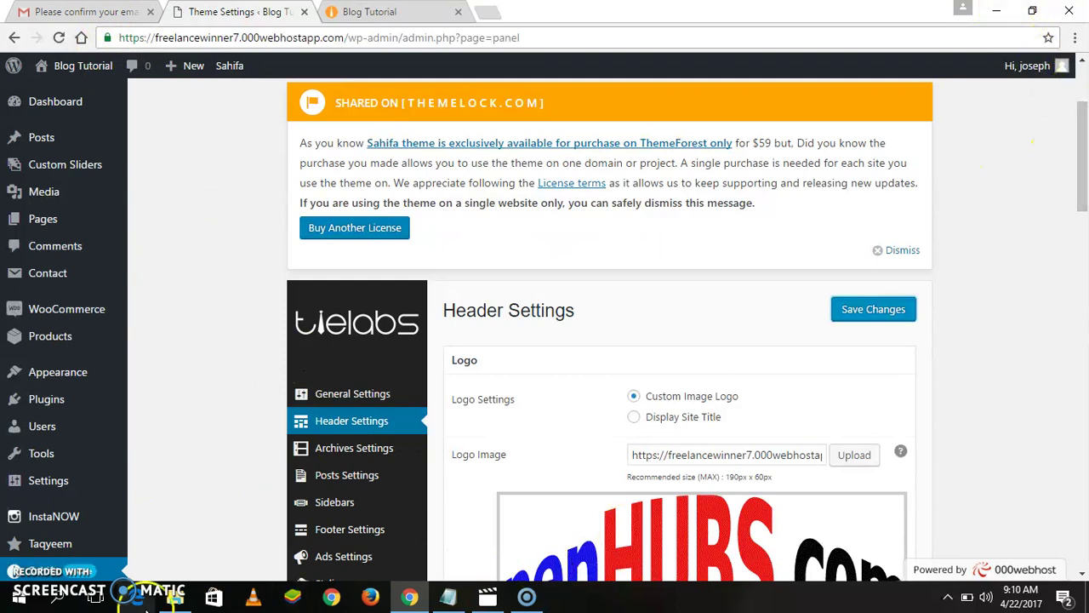
{"action": "left_click", "coordinate": [58, 600]}
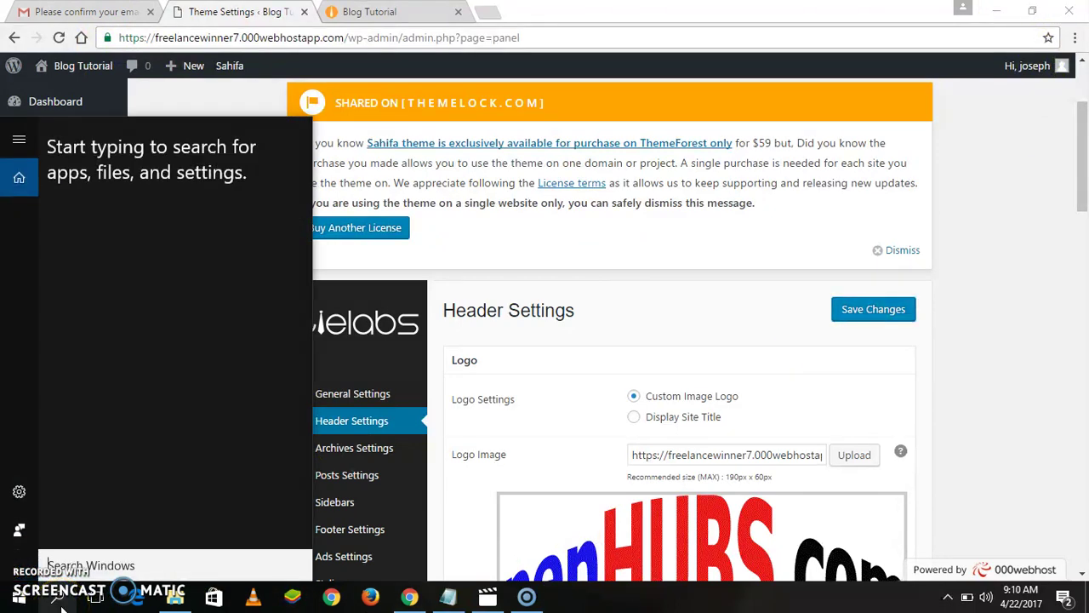
{"action": "type", "text": "WSO"}
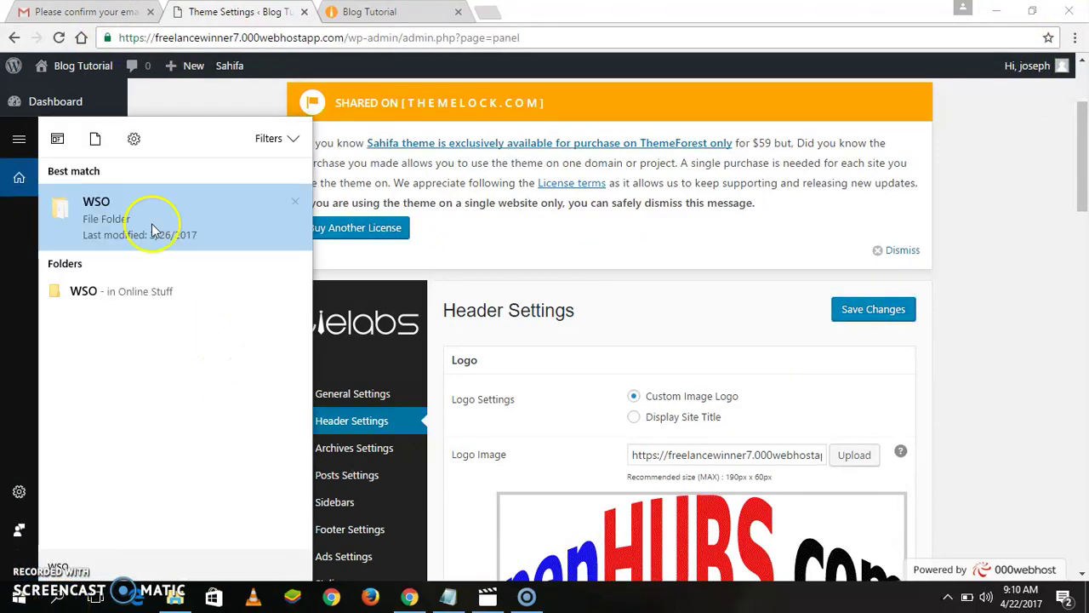
{"action": "left_click", "coordinate": [158, 213]}
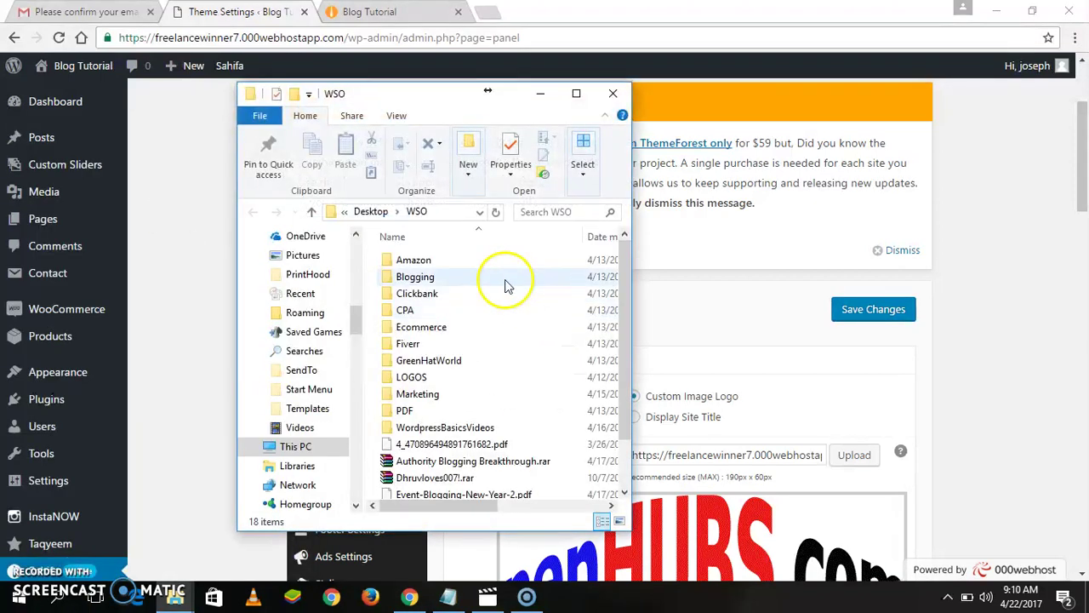
{"action": "mouse_move", "coordinate": [627, 285]}
{"action": "left_mouse_down"}
{"action": "mouse_move", "coordinate": [620, 365]}
{"action": "mouse_move", "coordinate": [616, 289]}
{"action": "left_mouse_up"}
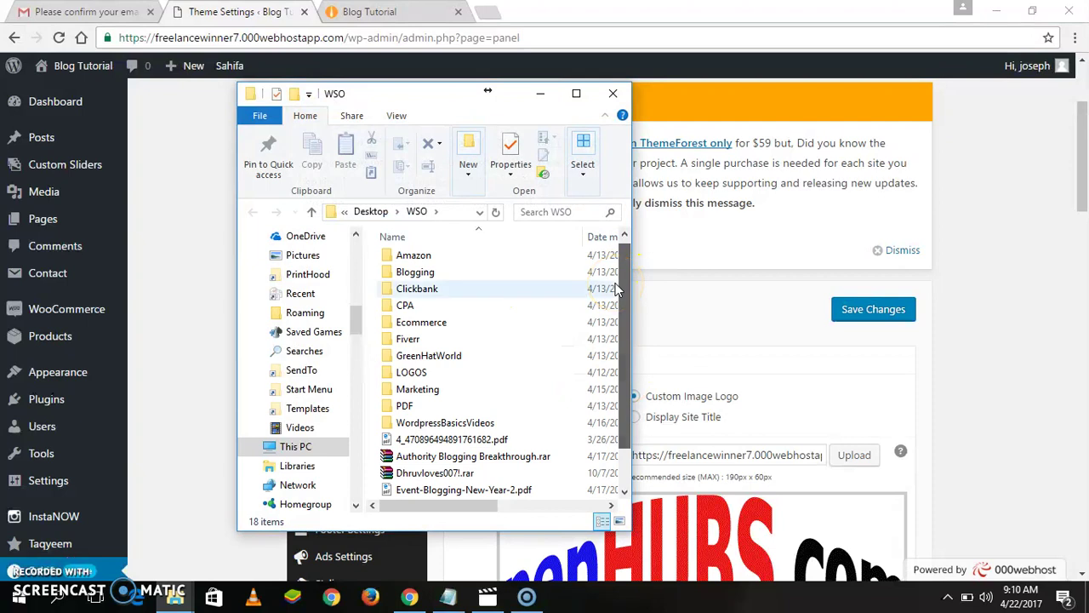
{"action": "left_click", "coordinate": [541, 93]}
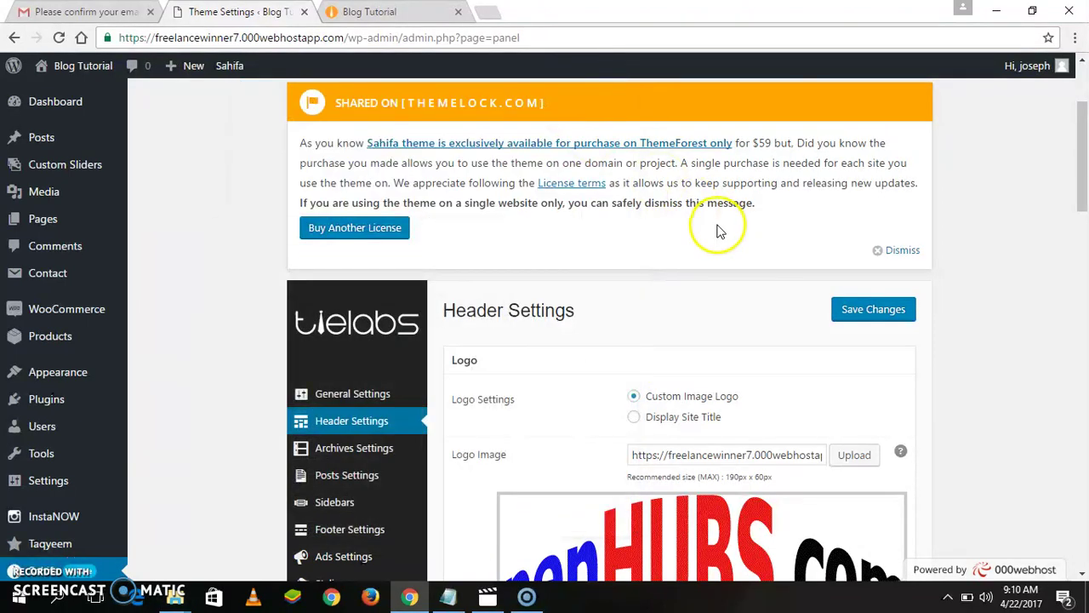
{"action": "mouse_move", "coordinate": [183, 595]}
{"action": "left_click", "coordinate": [273, 531]}
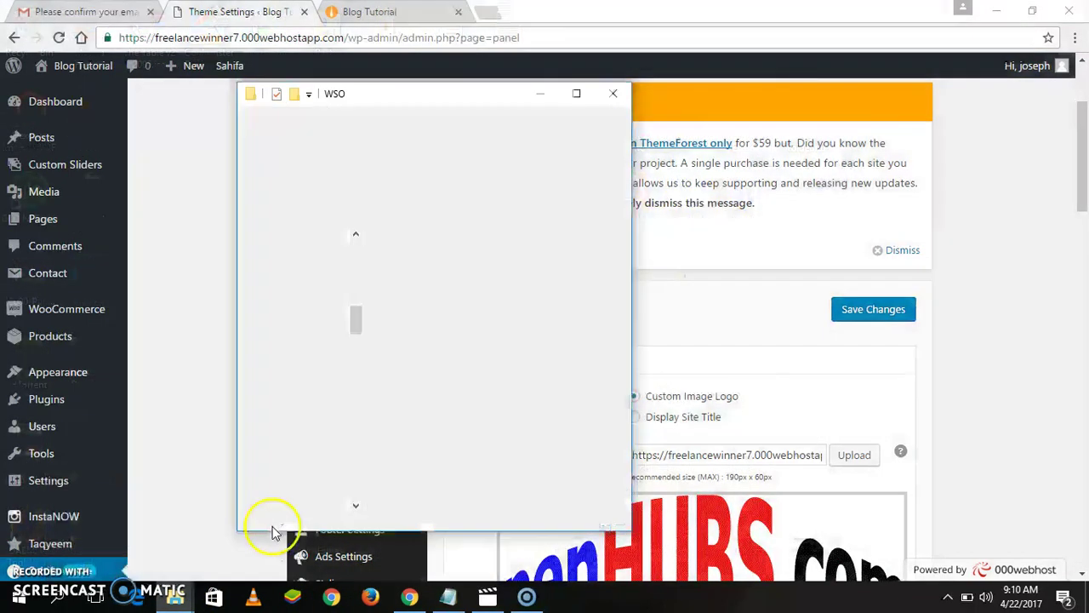
Open the LOGOS folder inside WSO and find the l0g.gif image.
{"action": "left_click_drag", "start_coordinate": [627, 284], "coordinate": [620, 392]}
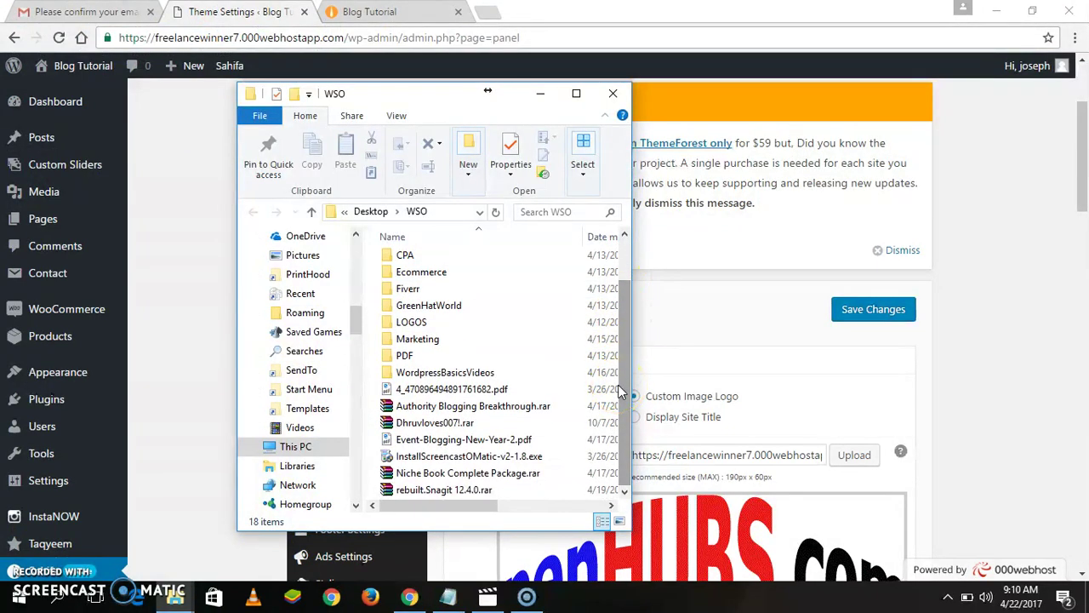
{"action": "double_click", "coordinate": [442, 323]}
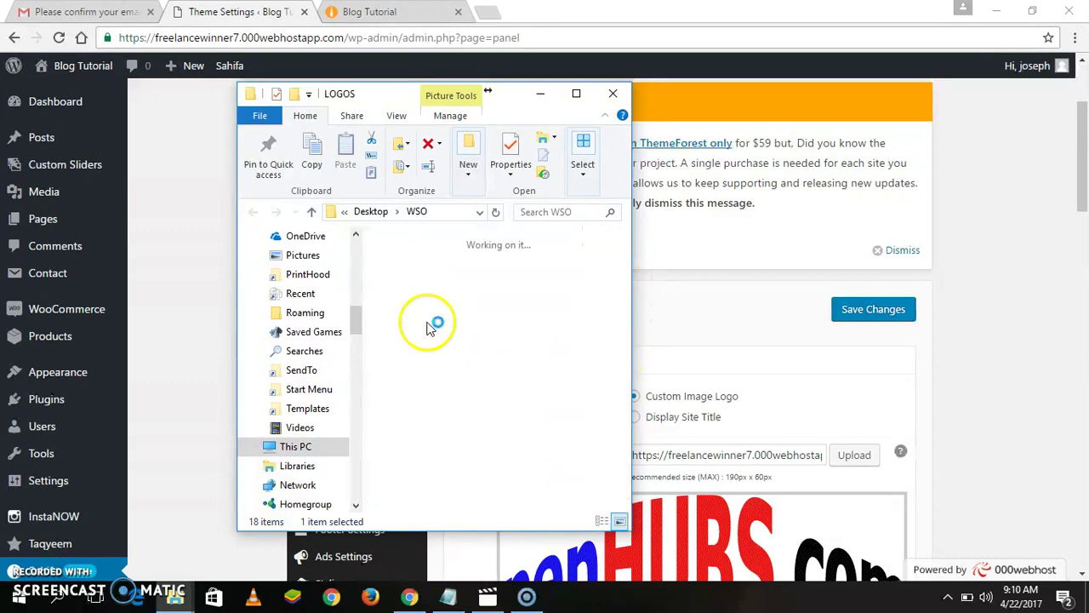
{"action": "left_click_drag", "start_coordinate": [621, 260], "coordinate": [619, 356]}
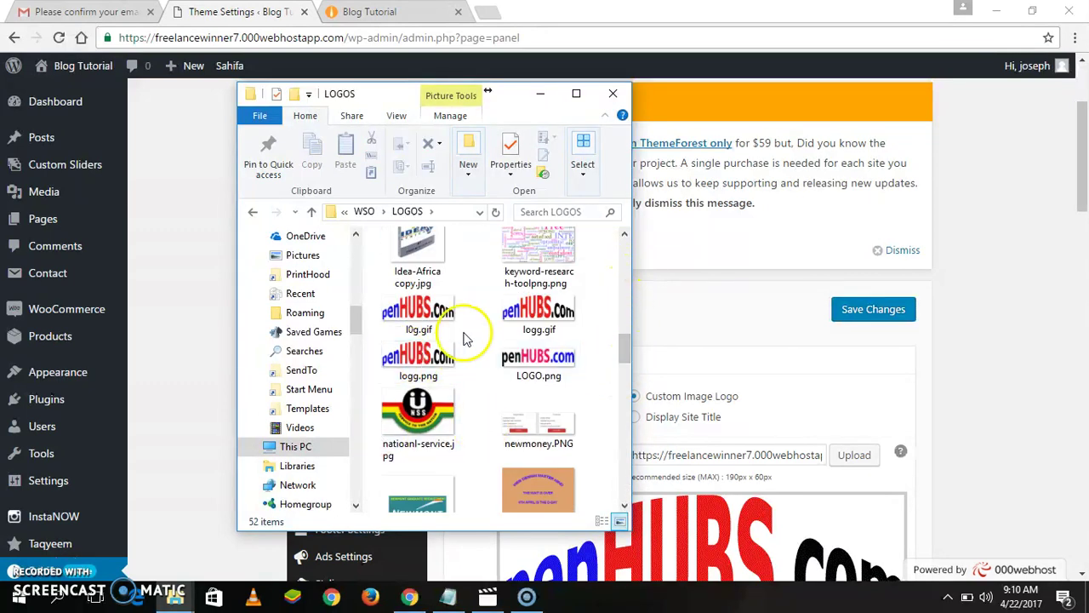
Open l0g.gif in Paint, try resizing it to 32 × 32 pixels without maintaining the aspect ratio, and close it without saving.
{"action": "left_click", "coordinate": [412, 313]}
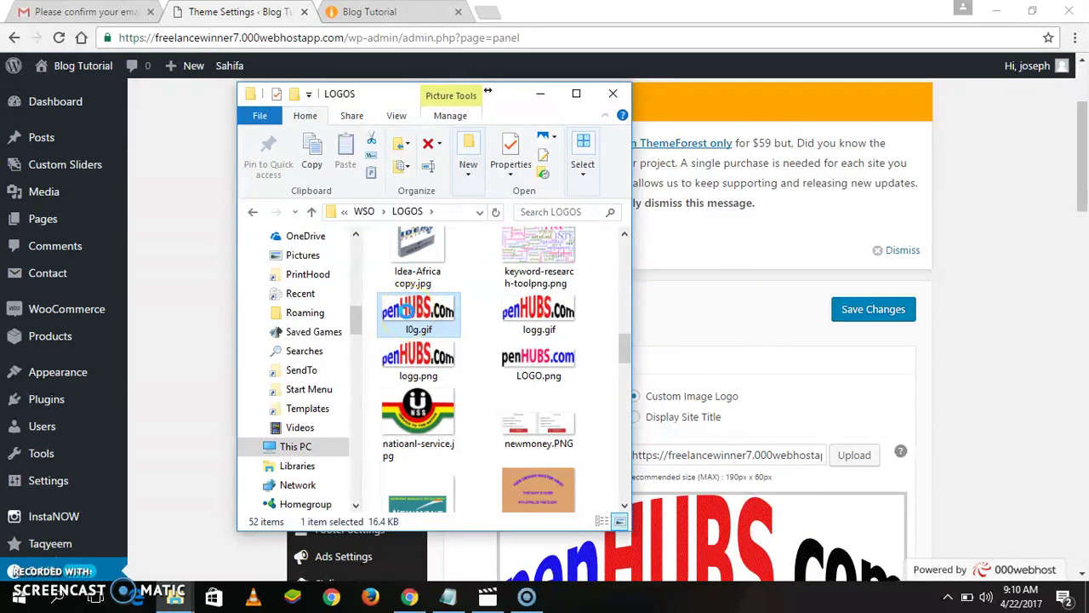
{"action": "right_click", "coordinate": [409, 315]}
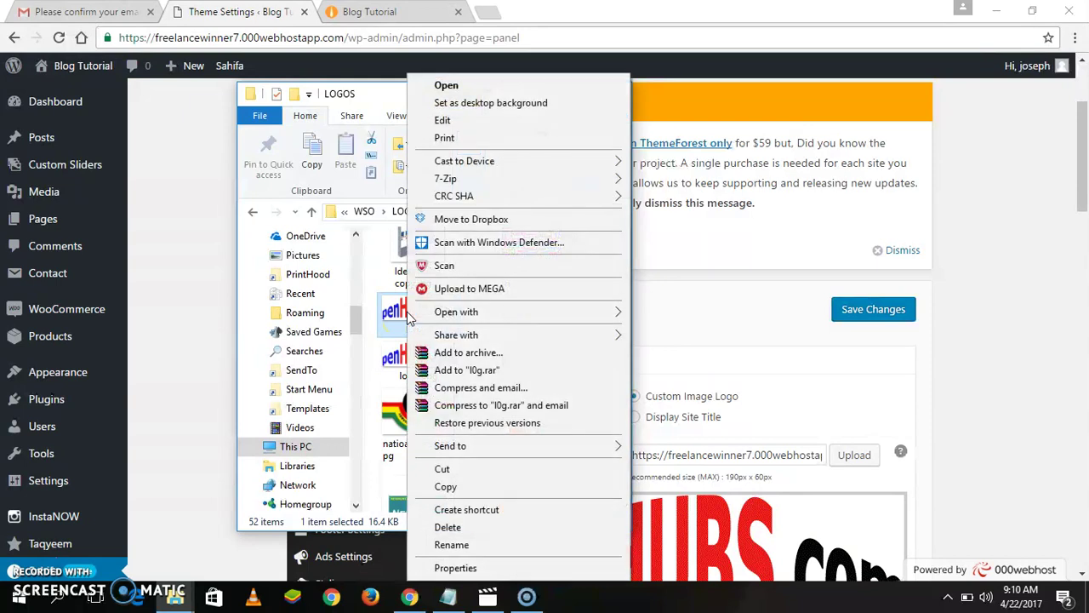
{"action": "left_click", "coordinate": [482, 123]}
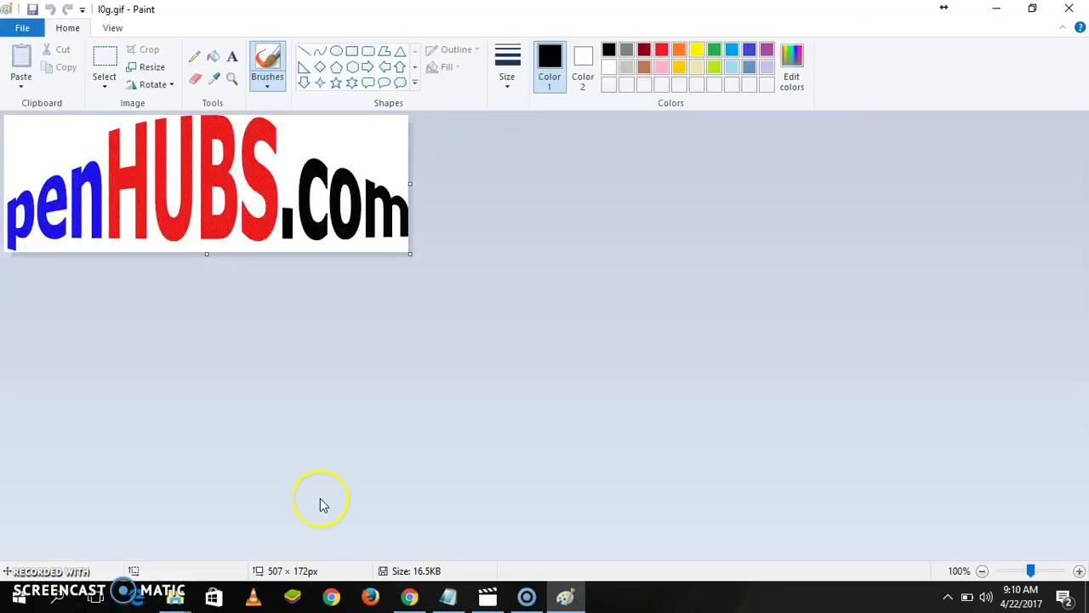
{"action": "left_click", "coordinate": [144, 68]}
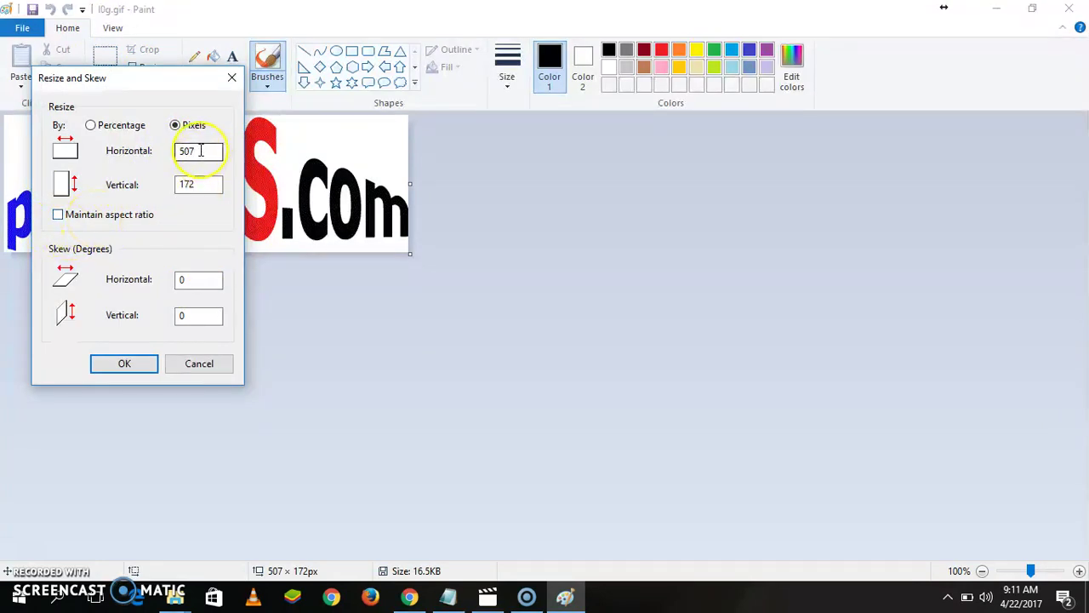
{"action": "left_click_drag", "start_coordinate": [200, 150], "coordinate": [152, 156]}
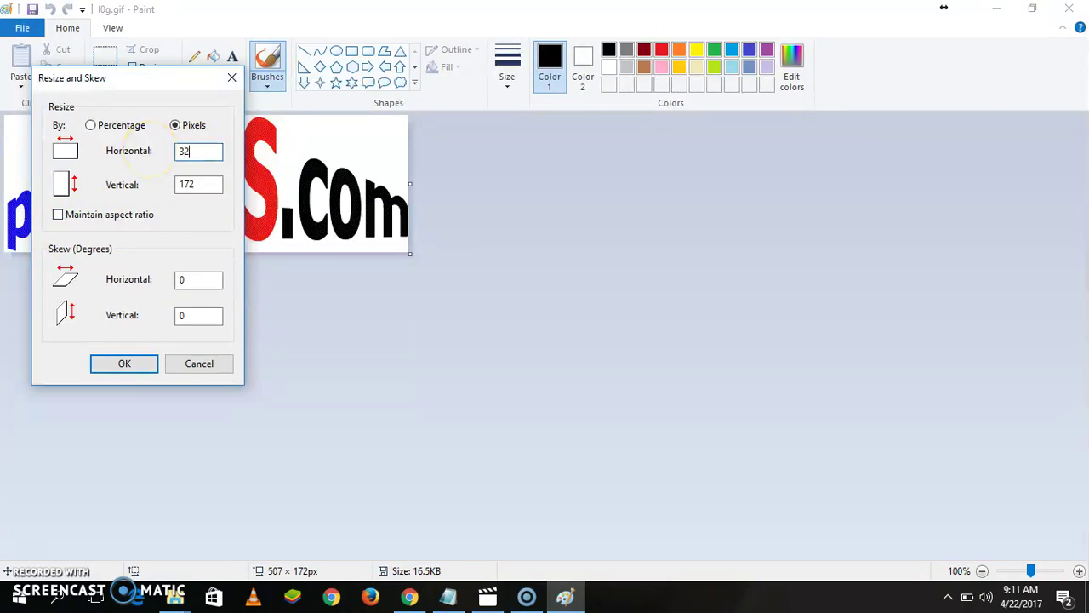
{"action": "left_click", "coordinate": [198, 185]}
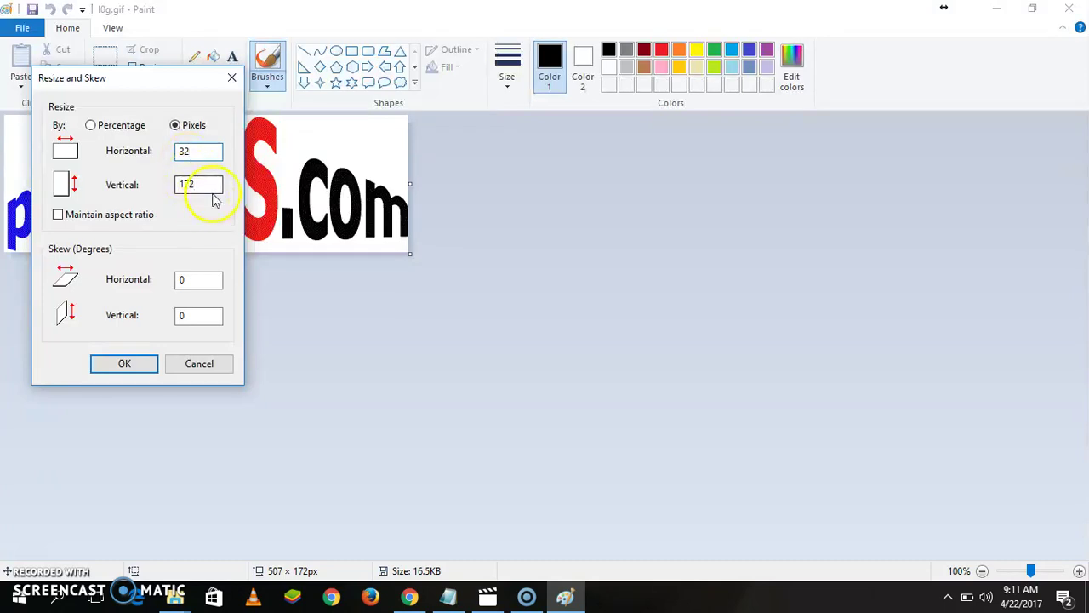
{"action": "left_click_drag", "start_coordinate": [211, 184], "coordinate": [177, 190]}
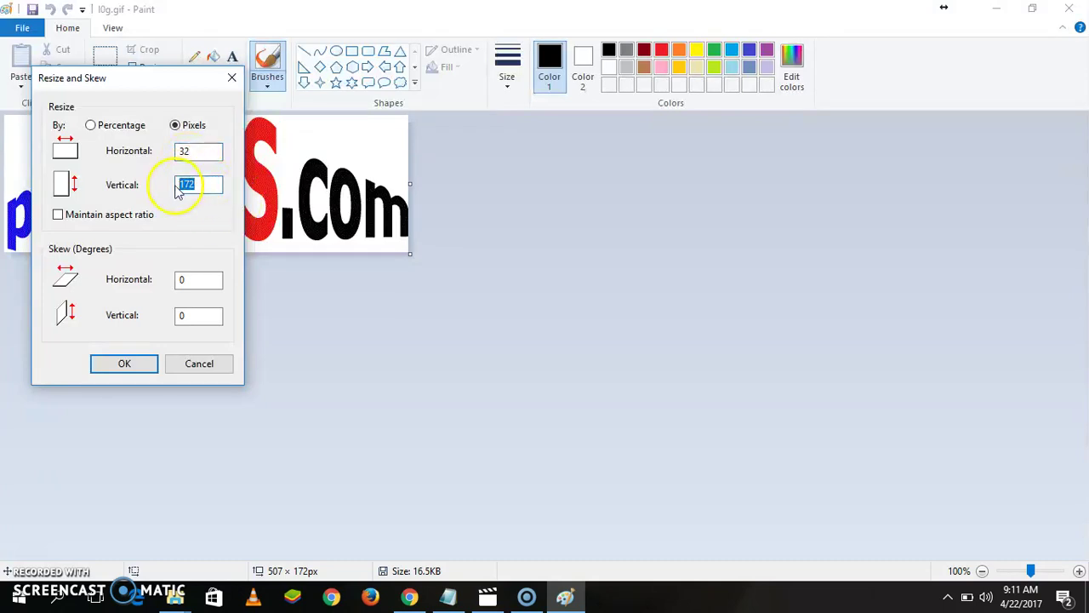
{"action": "left_click", "coordinate": [124, 364]}
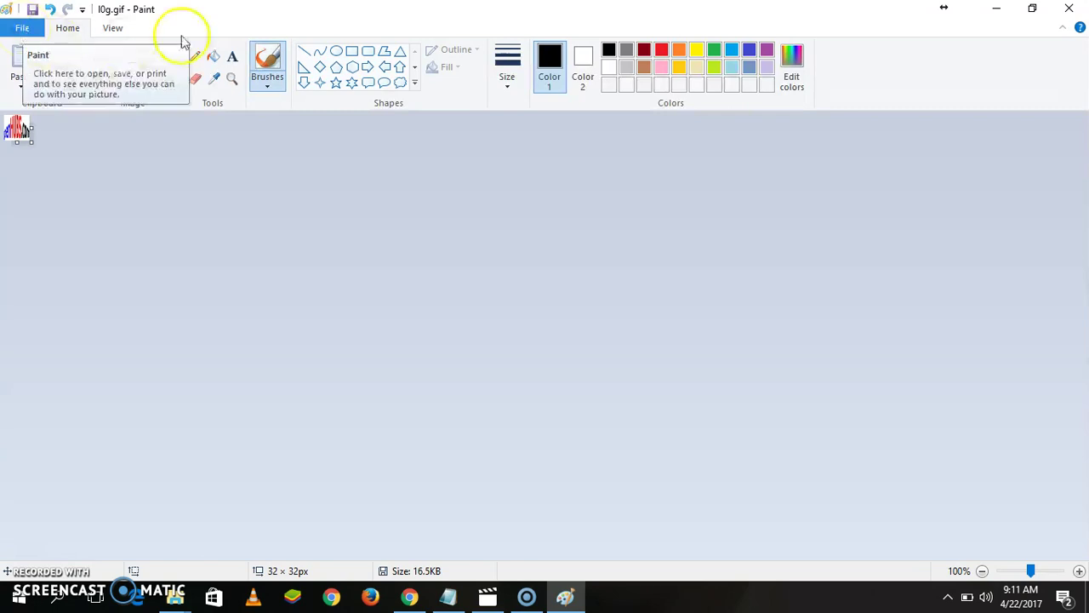
{"action": "left_click", "coordinate": [1069, 10]}
{"action": "left_click", "coordinate": [566, 314]}
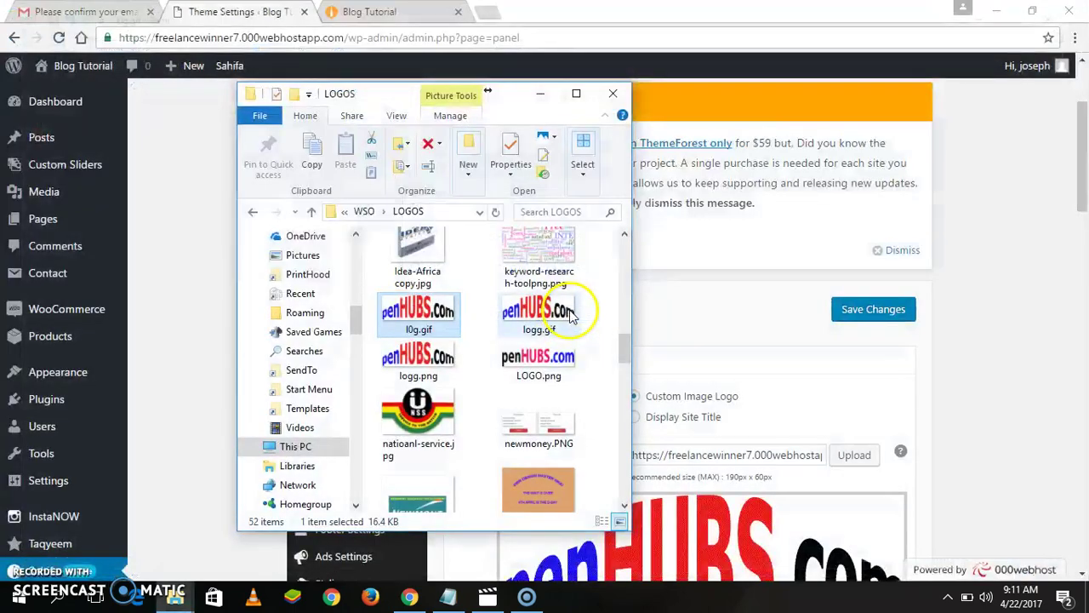
Open l0g.gif for editing in Paint and resize it to 150 × 150 pixels without maintaining the aspect ratio.
{"action": "right_click", "coordinate": [395, 319]}
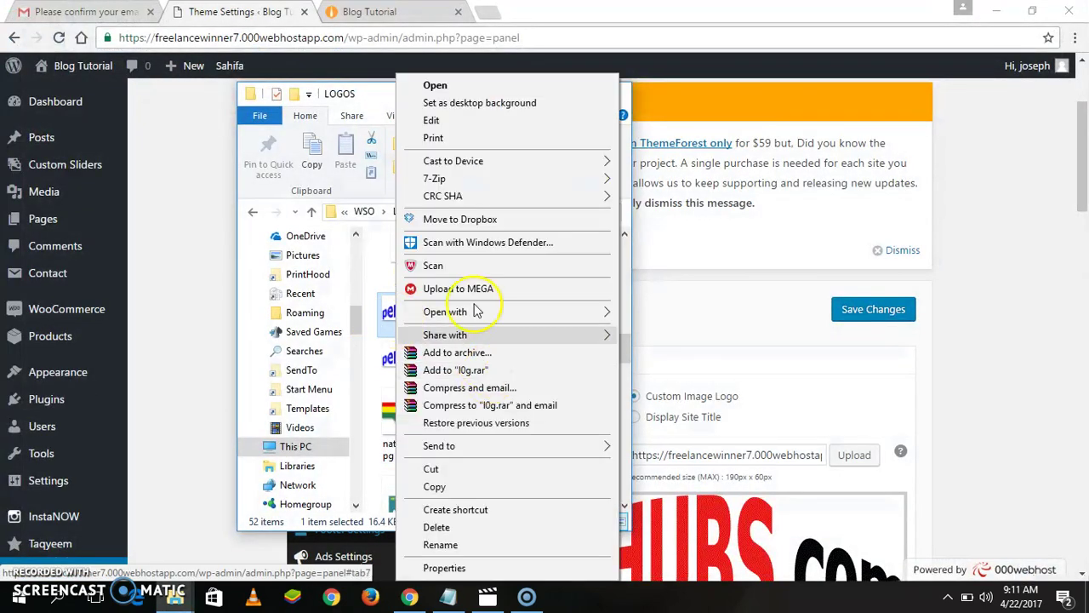
{"action": "left_click", "coordinate": [460, 121]}
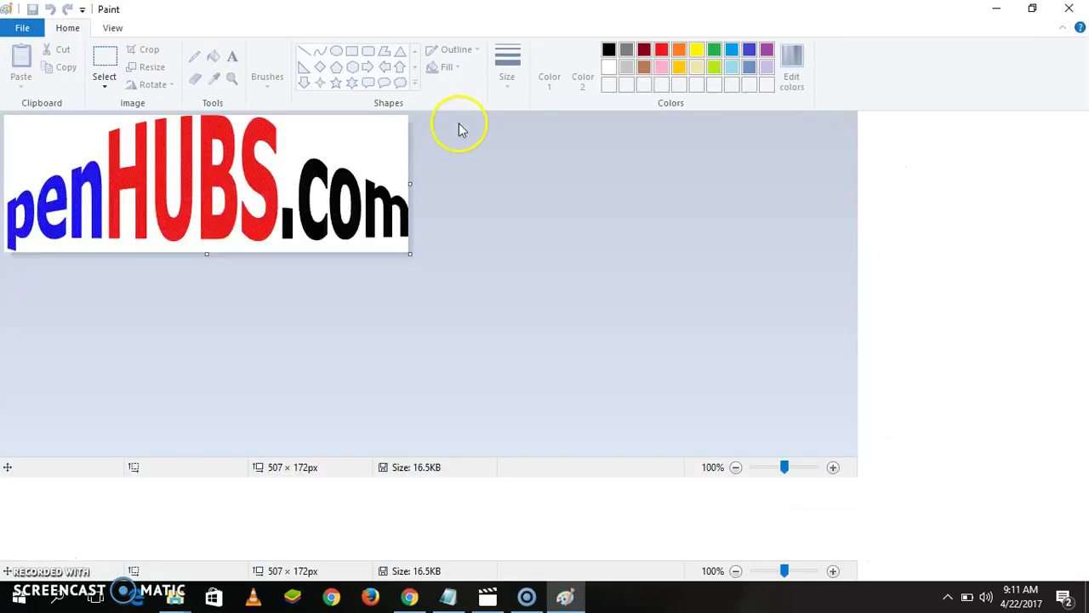
{"action": "left_click", "coordinate": [146, 67]}
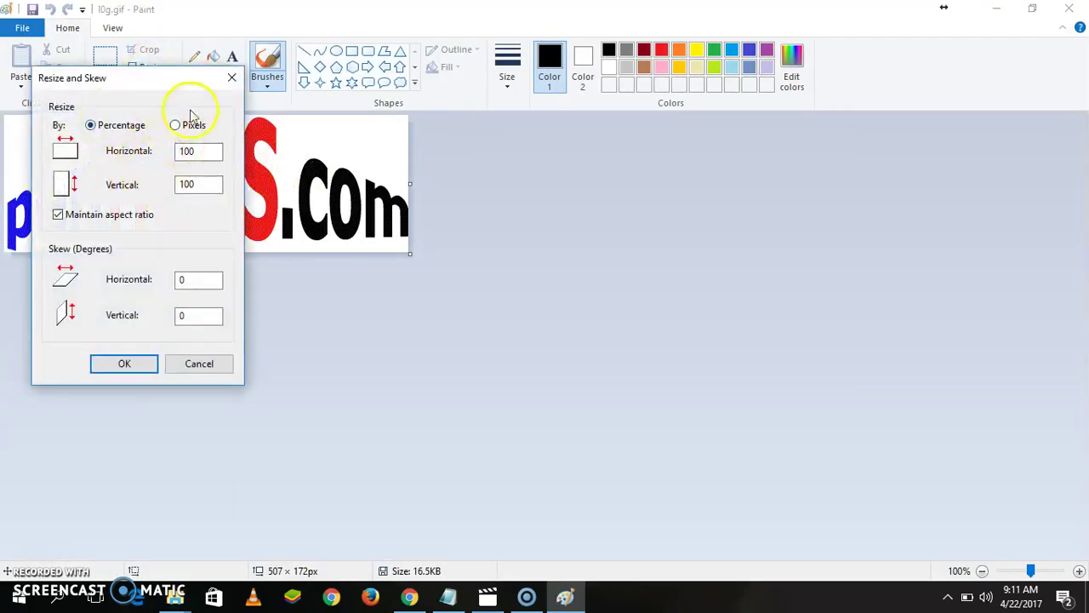
{"action": "left_click", "coordinate": [192, 126]}
{"action": "left_click", "coordinate": [127, 214]}
{"action": "double_click", "coordinate": [188, 151]}
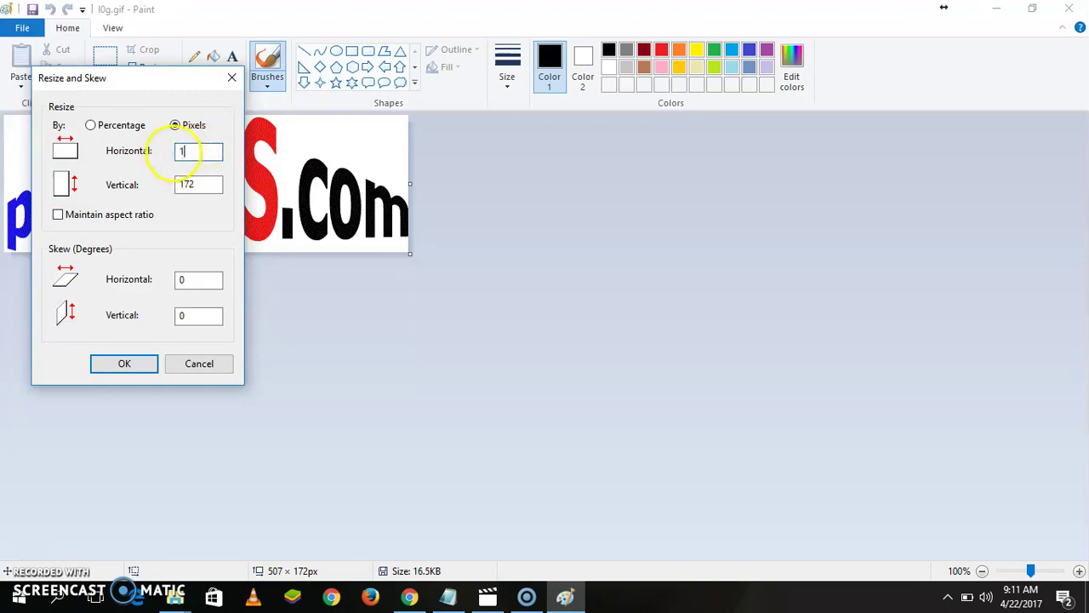
{"action": "left_click", "coordinate": [196, 186]}
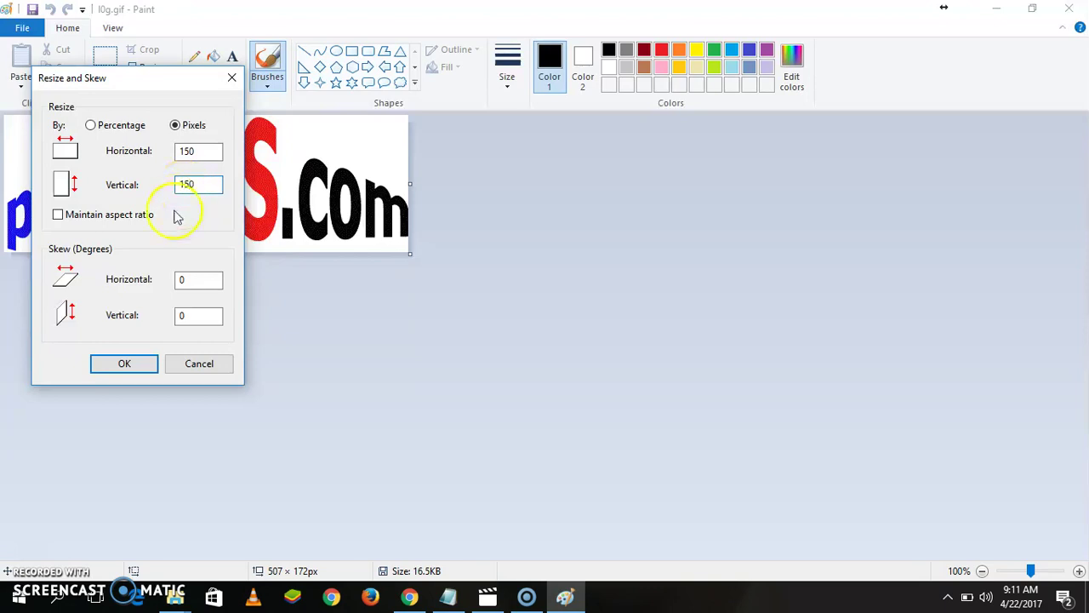
{"action": "left_click", "coordinate": [152, 363]}
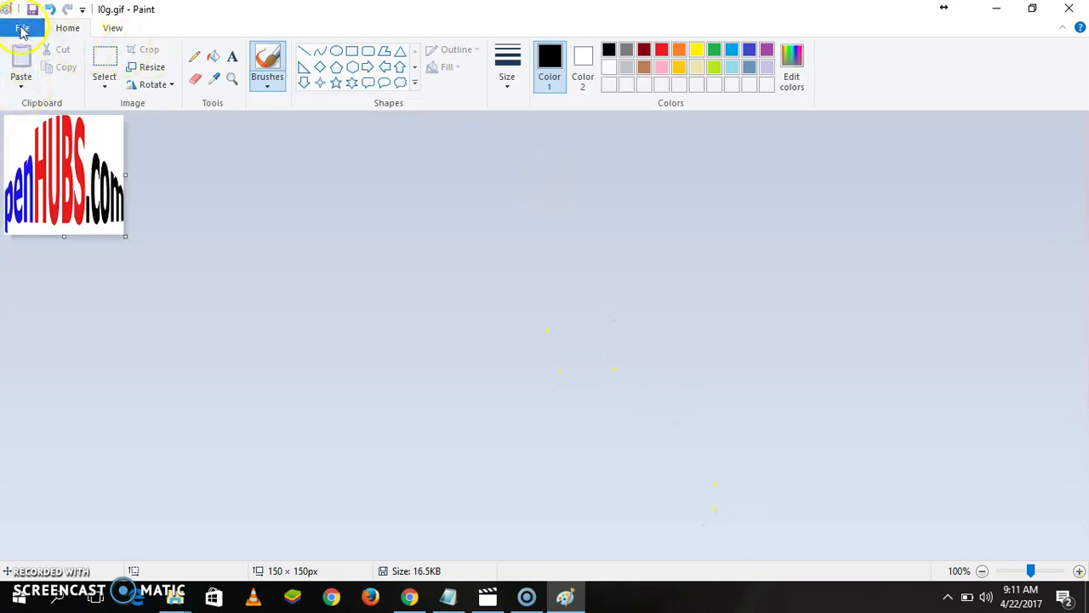
Save the resized logo as a new GIF named "site log" in the LOGOS folder.
{"action": "left_click", "coordinate": [23, 30]}
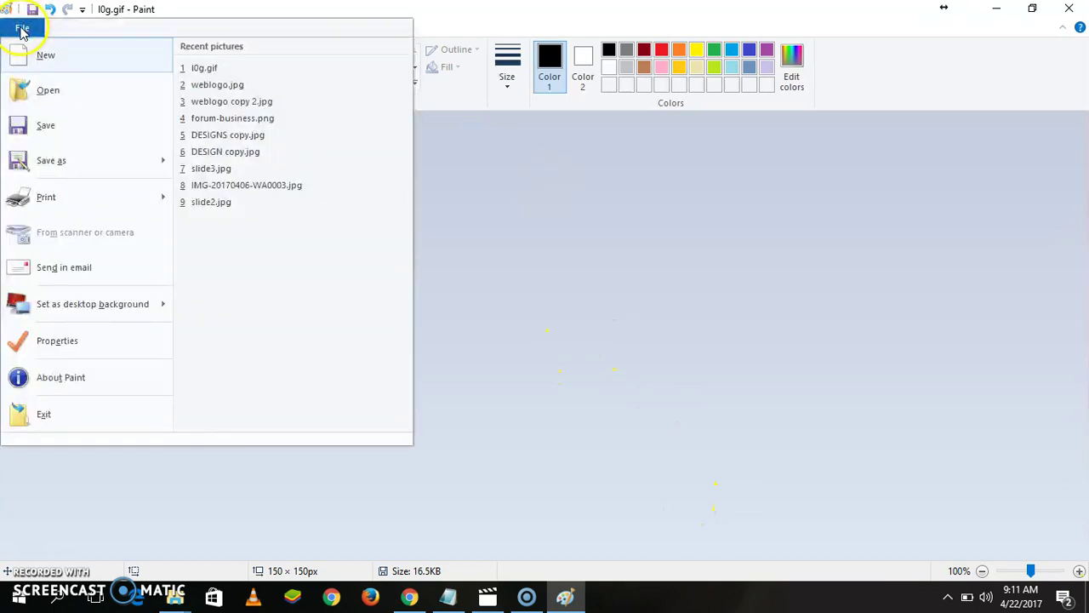
{"action": "left_click", "coordinate": [98, 173]}
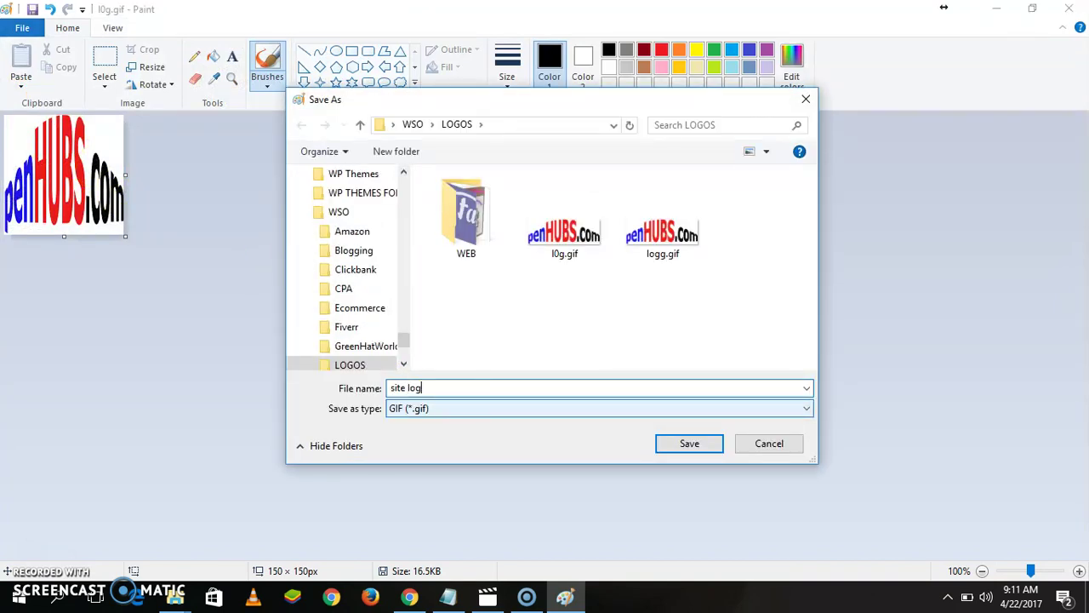
{"action": "type", "text": "site log"}
{"action": "left_click", "coordinate": [694, 445]}
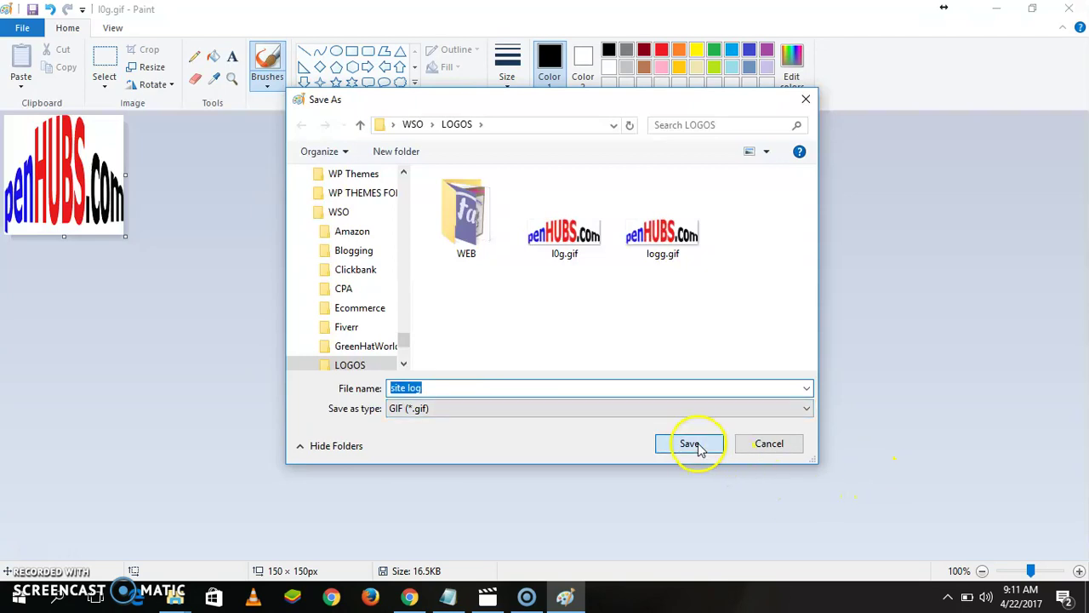
Switch to Chrome, upload site log.gif from the LOGOS folder, and select it as the header's main logo image.
{"action": "left_click", "coordinate": [411, 595]}
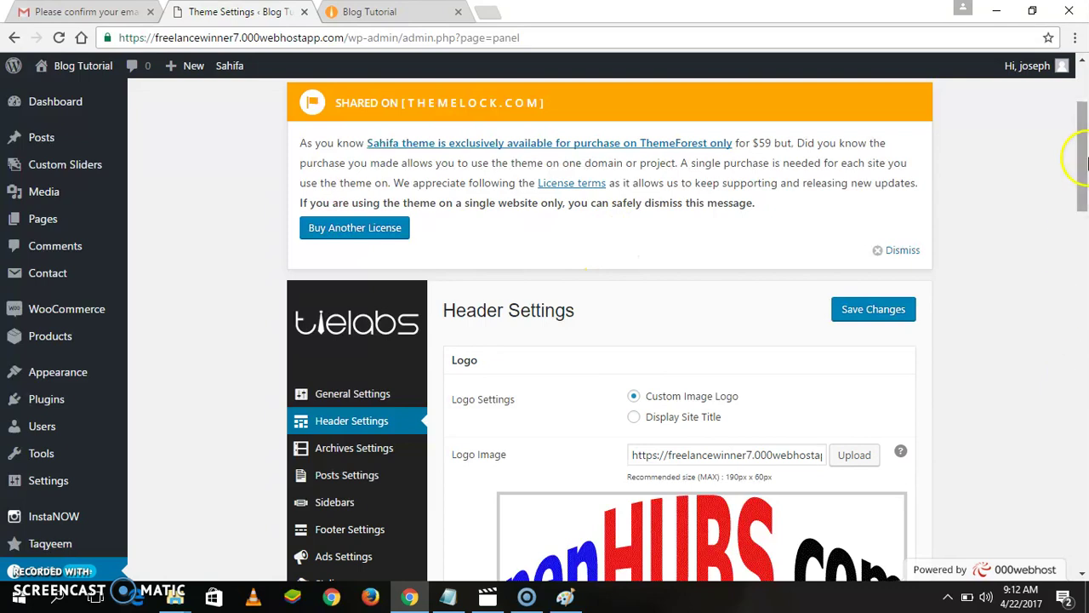
{"action": "scroll", "coordinate": [936, 398], "scroll_direction": "down", "scroll_amount": 3}
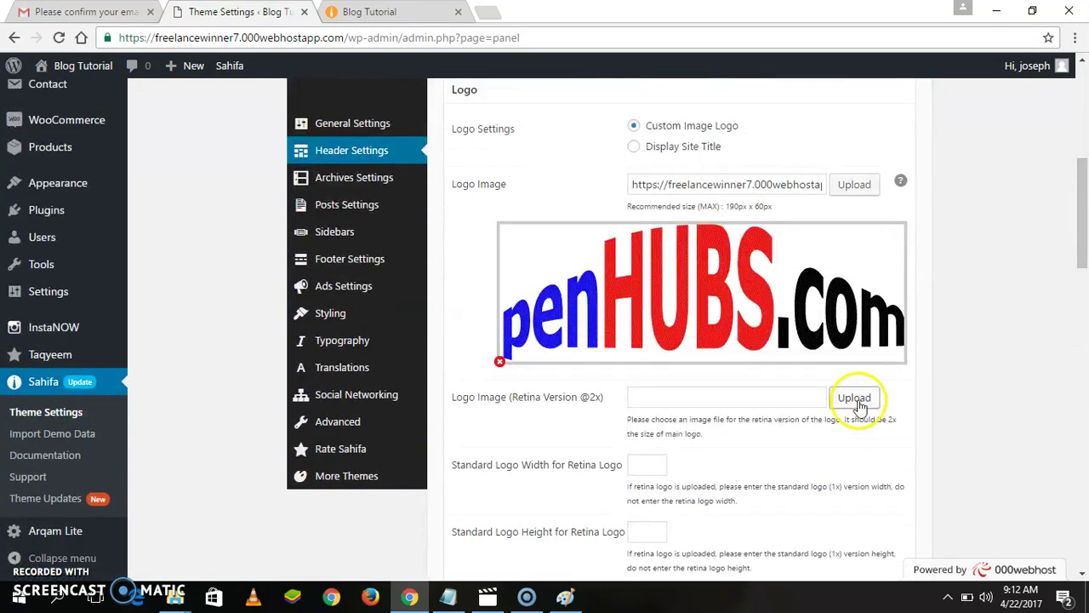
{"action": "left_click", "coordinate": [859, 187]}
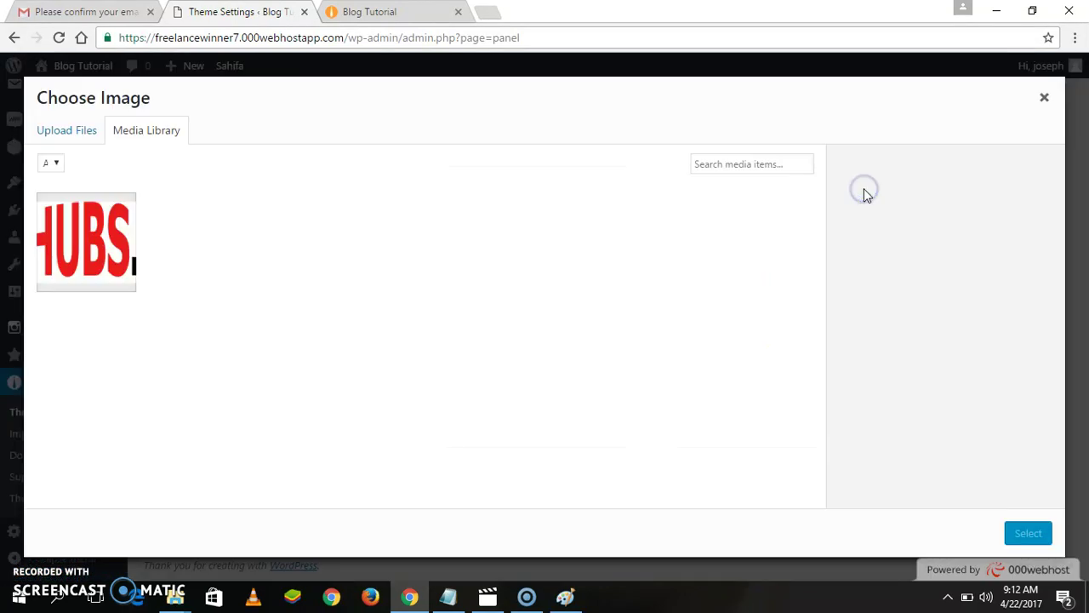
{"action": "left_click", "coordinate": [60, 134]}
{"action": "left_click", "coordinate": [514, 335]}
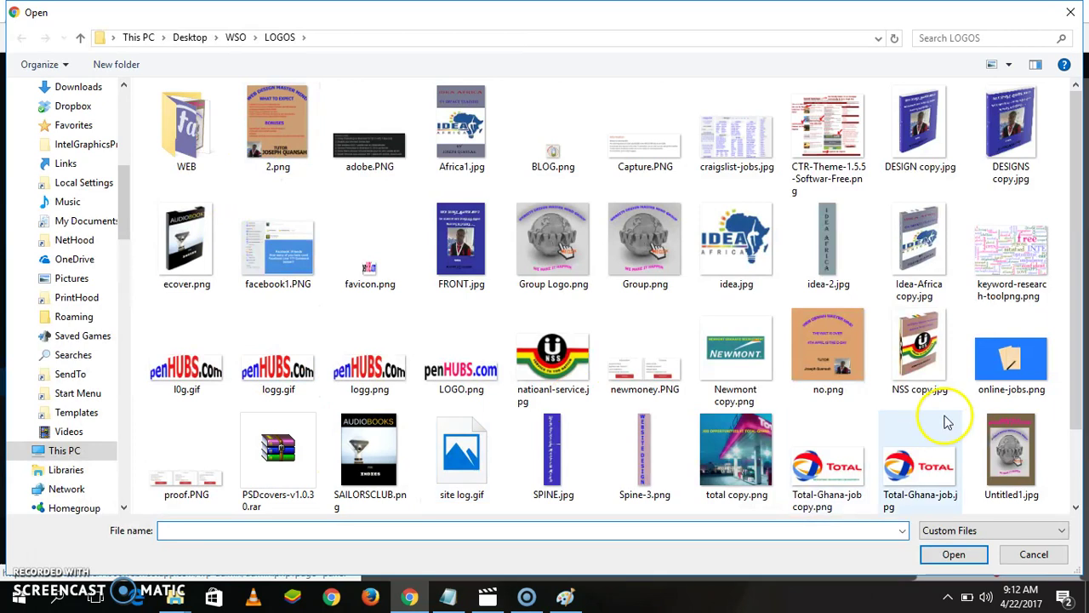
{"action": "left_click", "coordinate": [462, 456]}
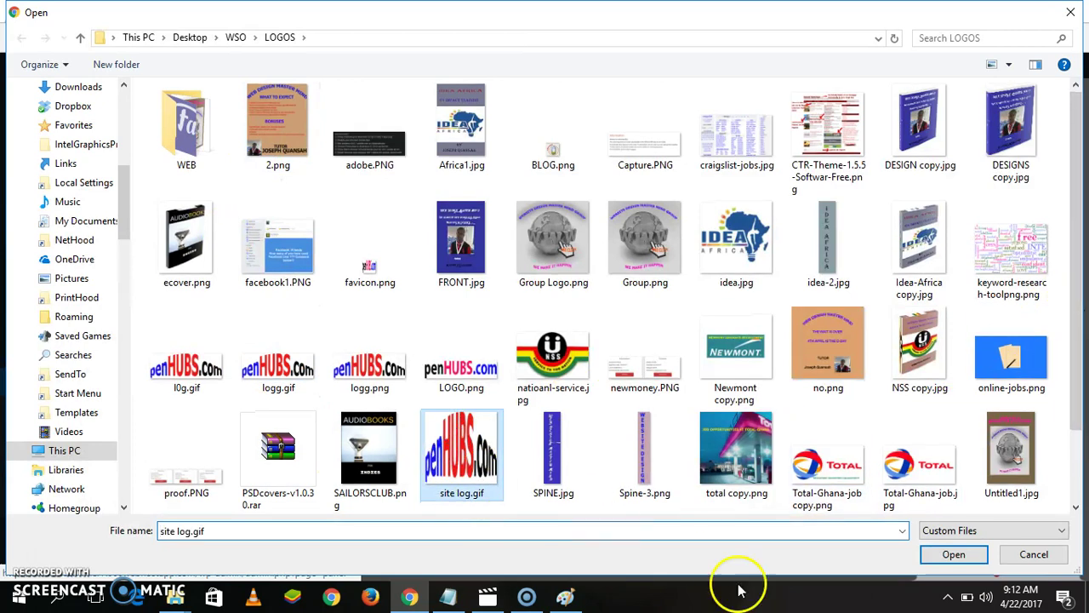
{"action": "left_click", "coordinate": [956, 557]}
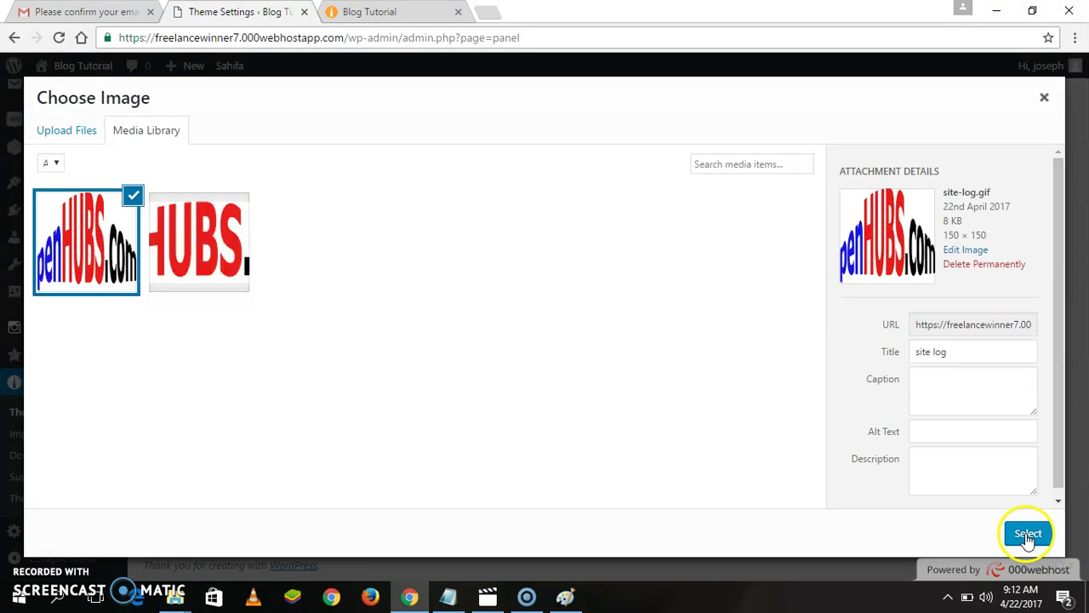
{"action": "left_click", "coordinate": [1027, 535]}
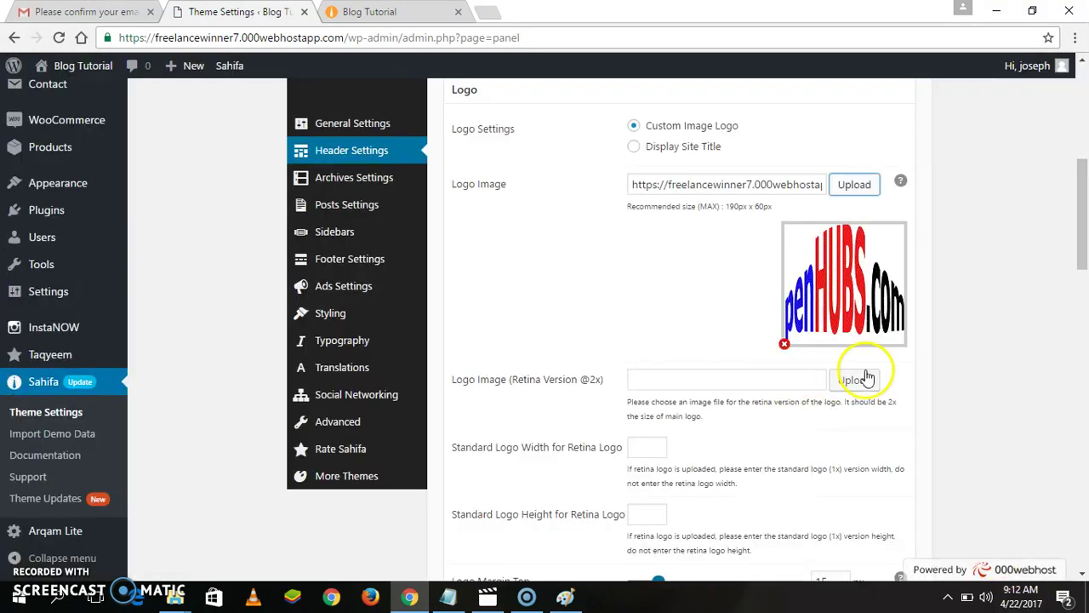
Save the header settings with the new logo image.
{"action": "scroll", "coordinate": [1081, 94], "scroll_direction": "up", "scroll_amount": 1}
{"action": "scroll", "coordinate": [1084, 94], "scroll_direction": "up", "scroll_amount": 3}
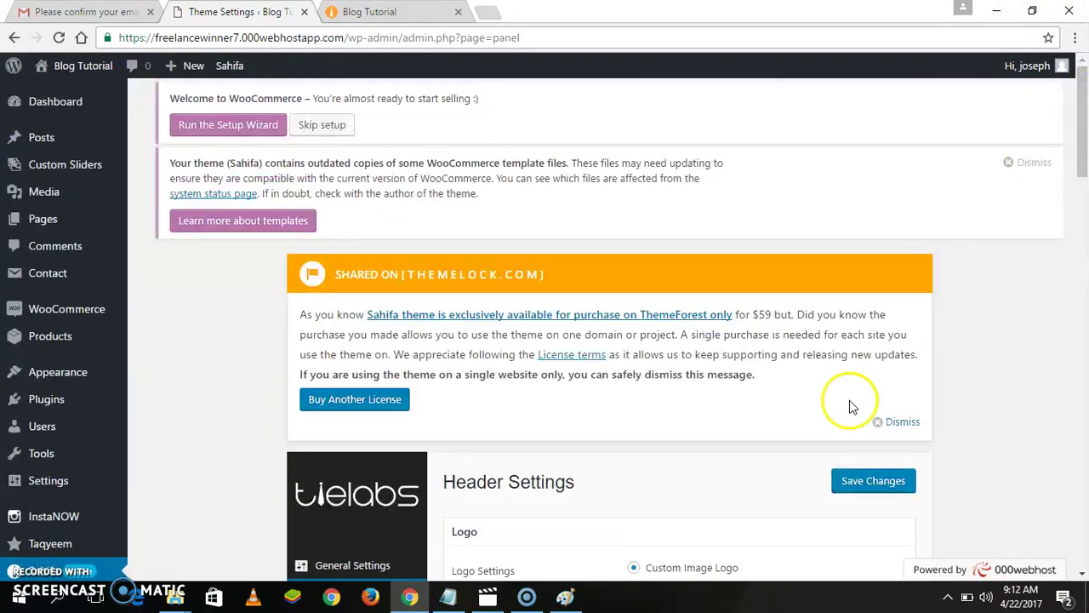
{"action": "left_click", "coordinate": [874, 494]}
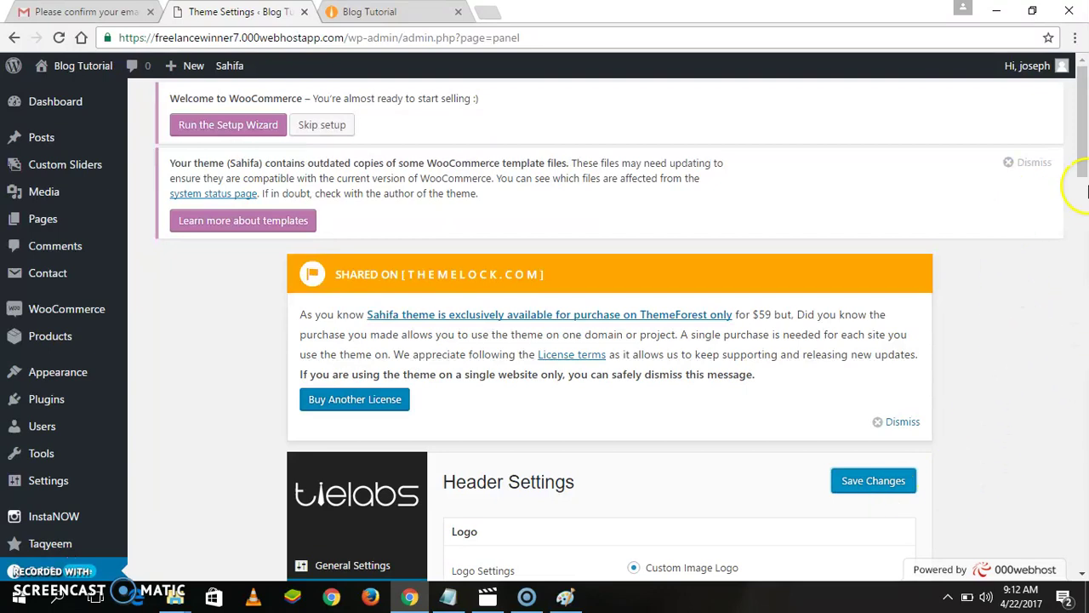
{"action": "scroll", "coordinate": [1084, 191], "scroll_direction": "down", "scroll_amount": 3}
{"action": "left_click", "coordinate": [883, 190]}
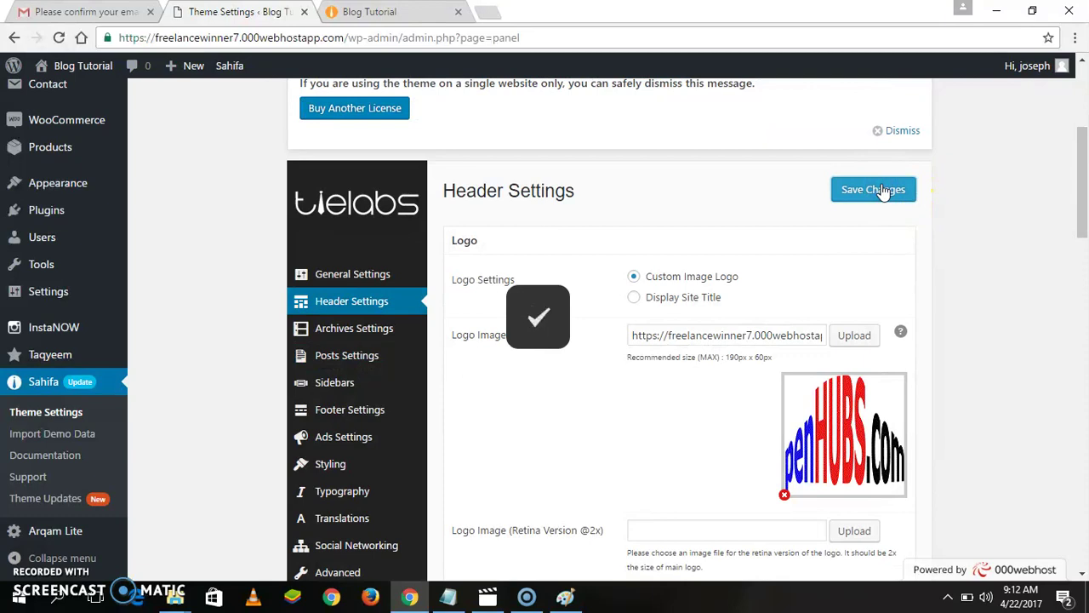
Reload the blog's home page and check the resized logo in the header.
{"action": "left_click", "coordinate": [421, 12]}
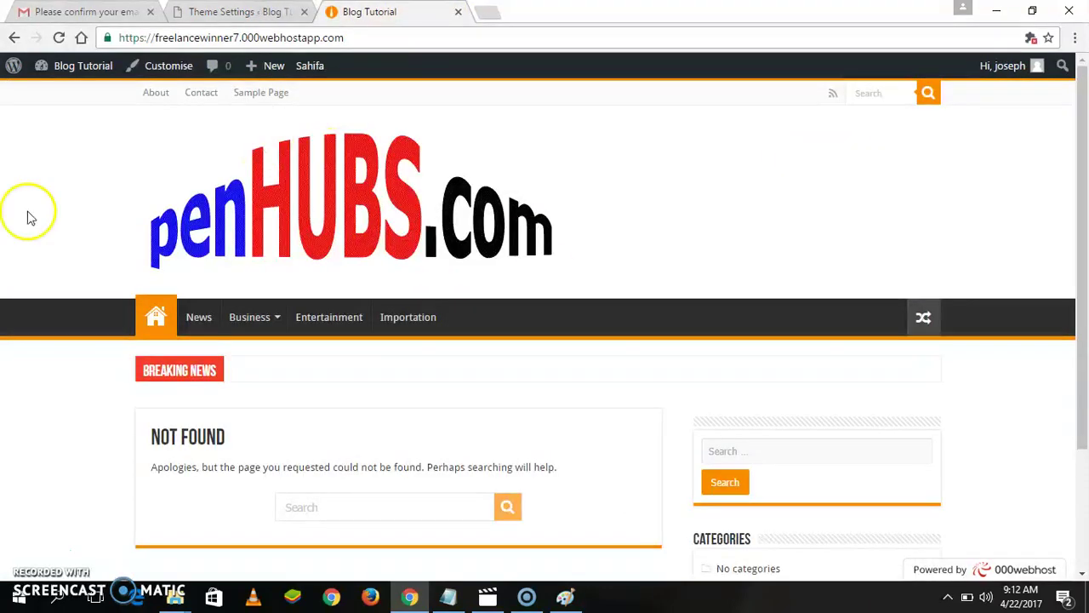
{"action": "left_click", "coordinate": [59, 37]}
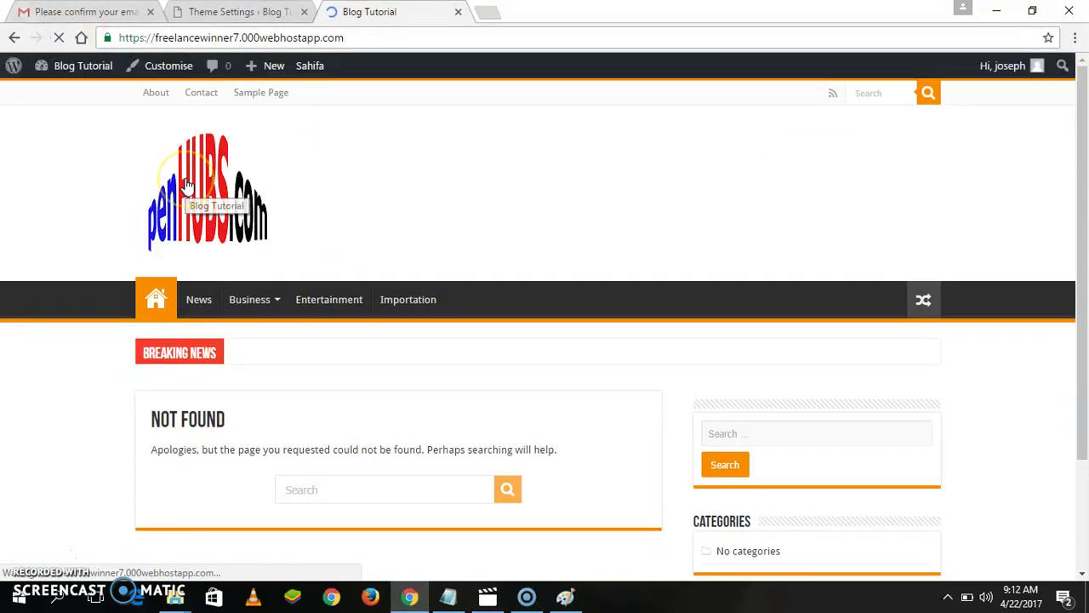
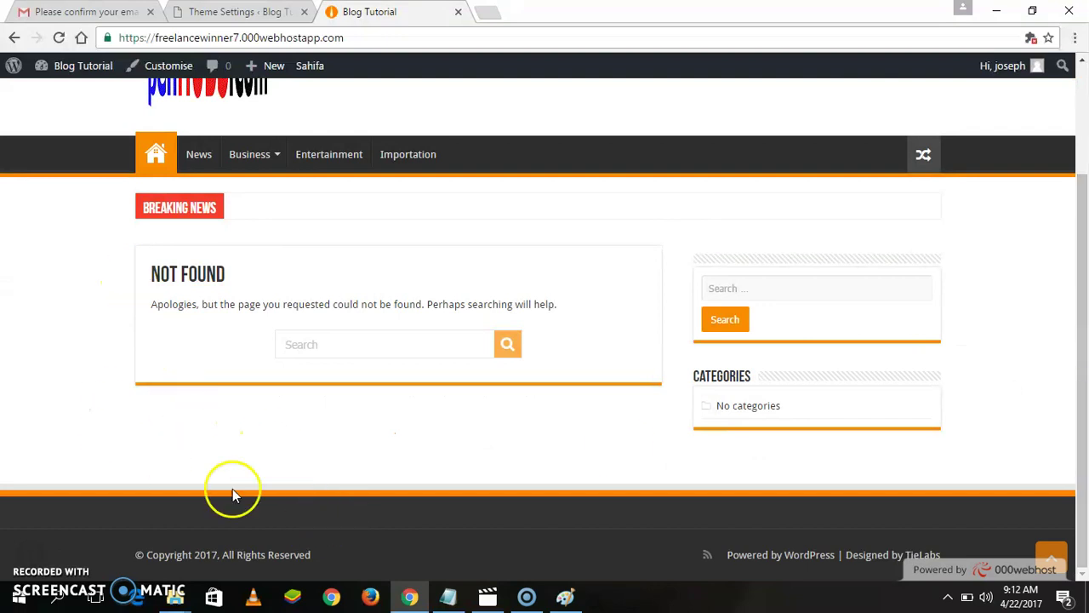
{"action": "left_click", "coordinate": [1077, 122]}
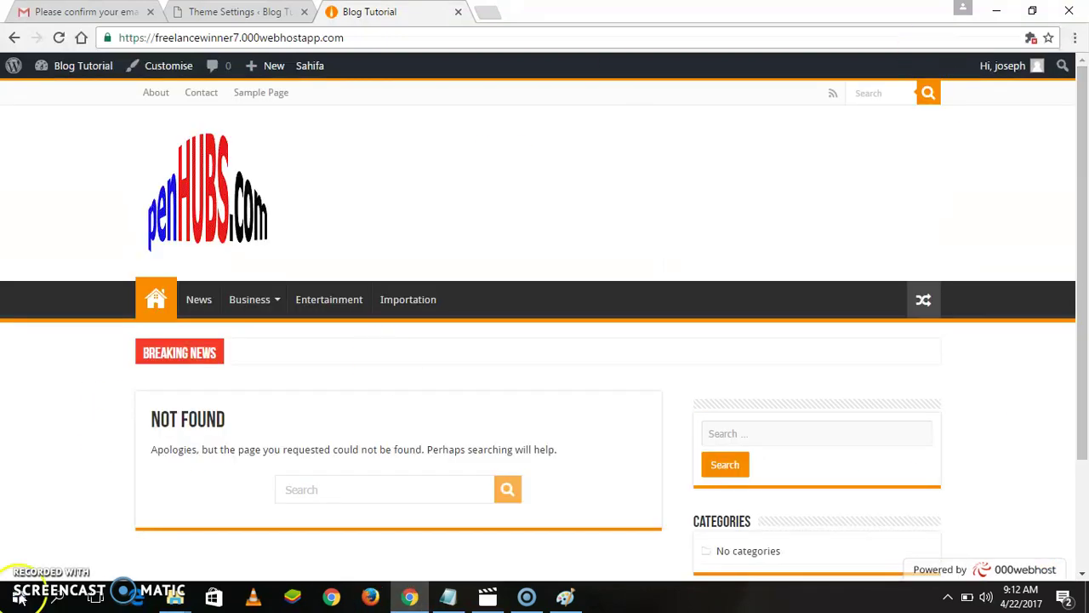
Start a new blog post, reloading the page after the connection error, and title it "INVESTMENT IS THE BEST".
{"action": "key", "text": "ctrl+shift+Tab"}
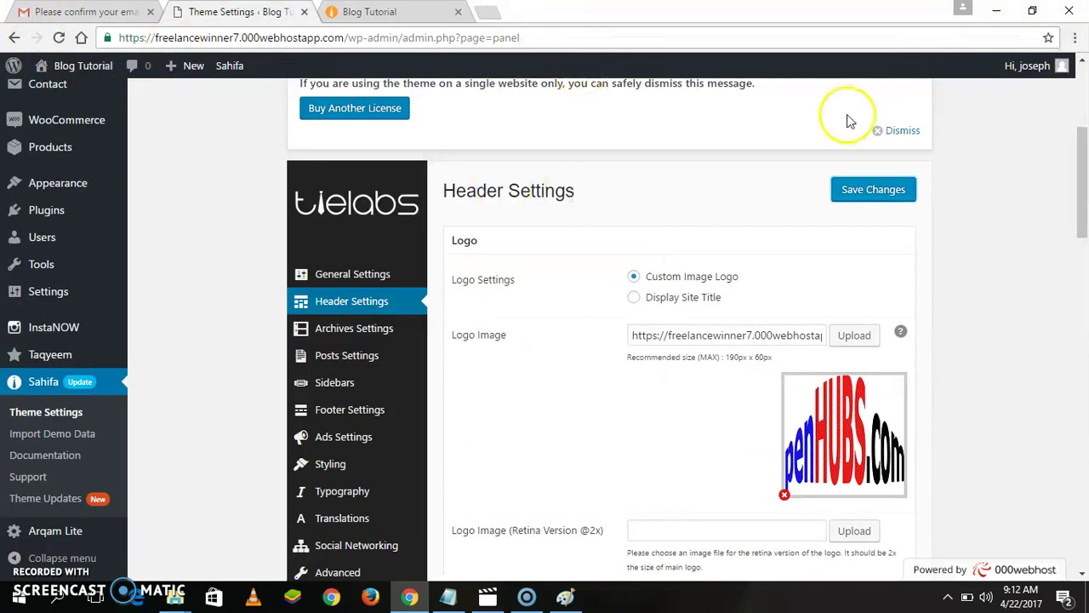
{"action": "left_click", "coordinate": [1078, 106]}
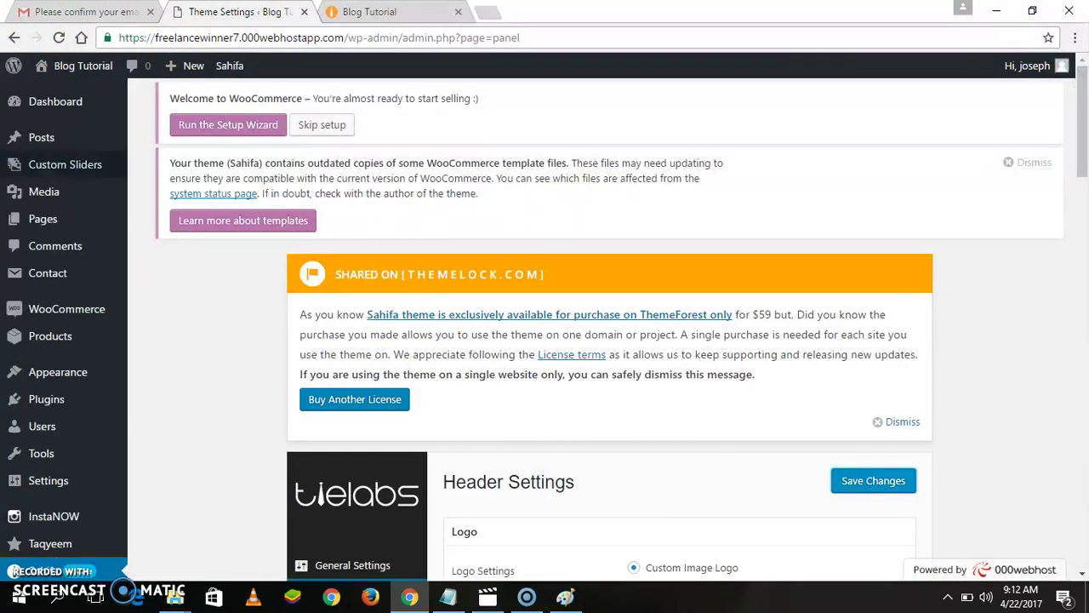
{"action": "left_click", "coordinate": [159, 165]}
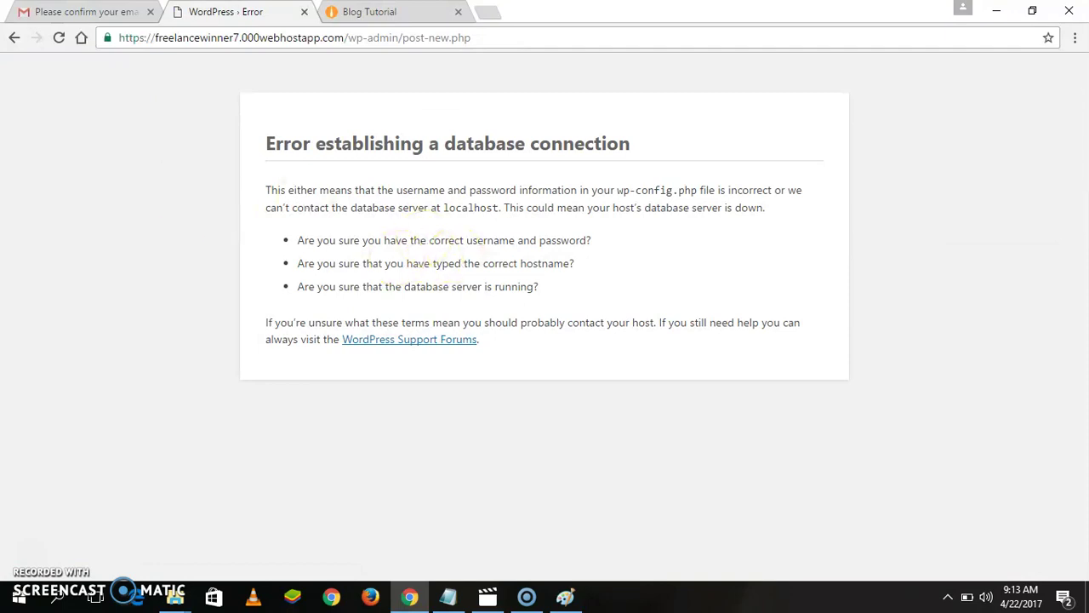
{"action": "left_click", "coordinate": [55, 39]}
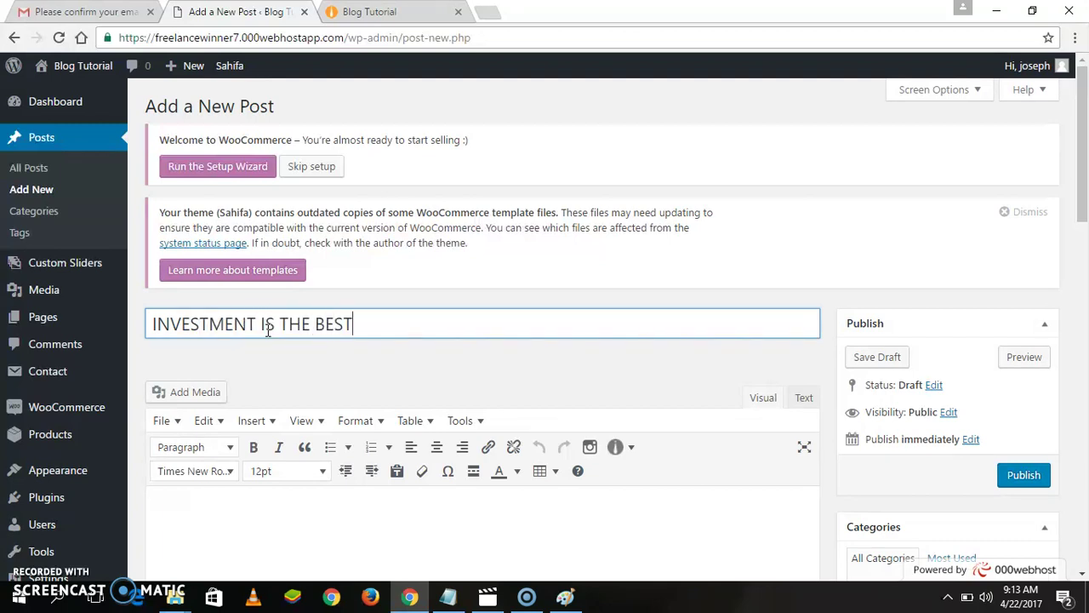
{"action": "left_click", "coordinate": [309, 539]}
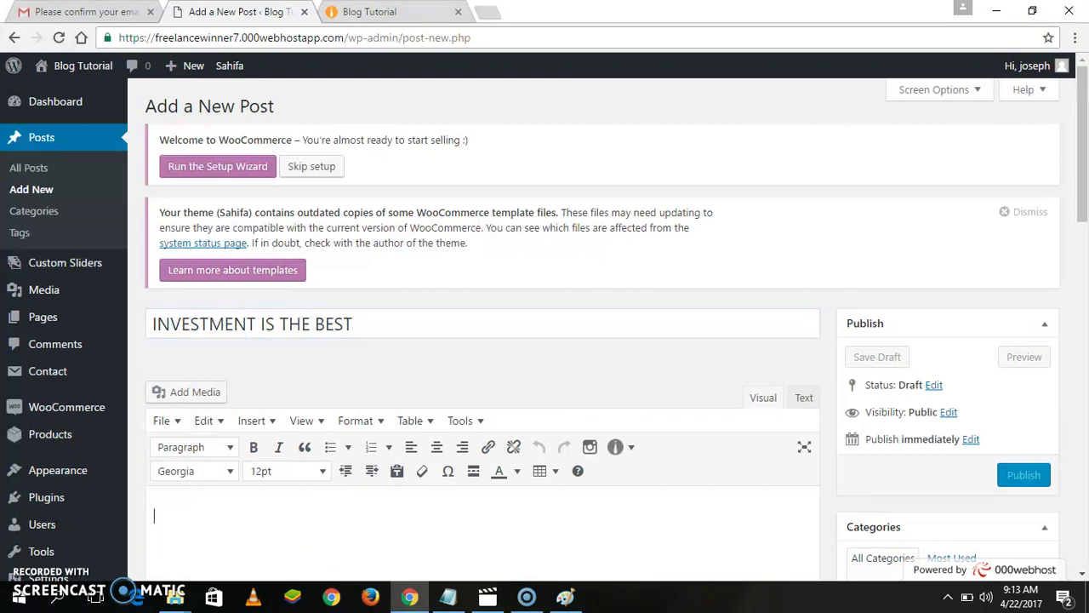
Search Google for "dummy text" in a new browser tab and open the blindtextgenerator.com result.
{"action": "left_click", "coordinate": [489, 11]}
{"action": "type", "text": "google.com"}
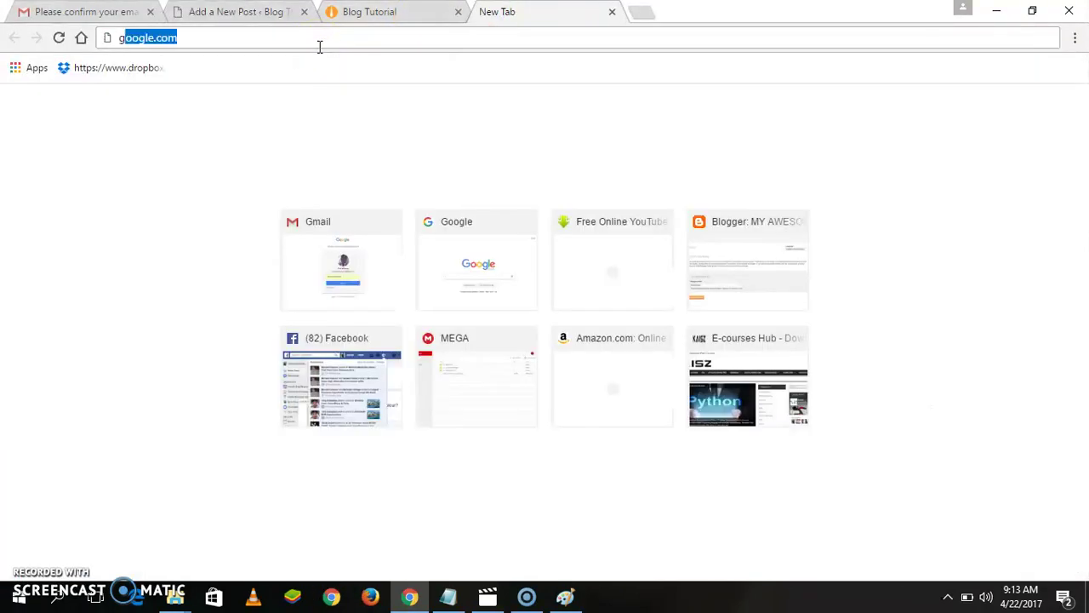
{"action": "key", "text": "Return"}
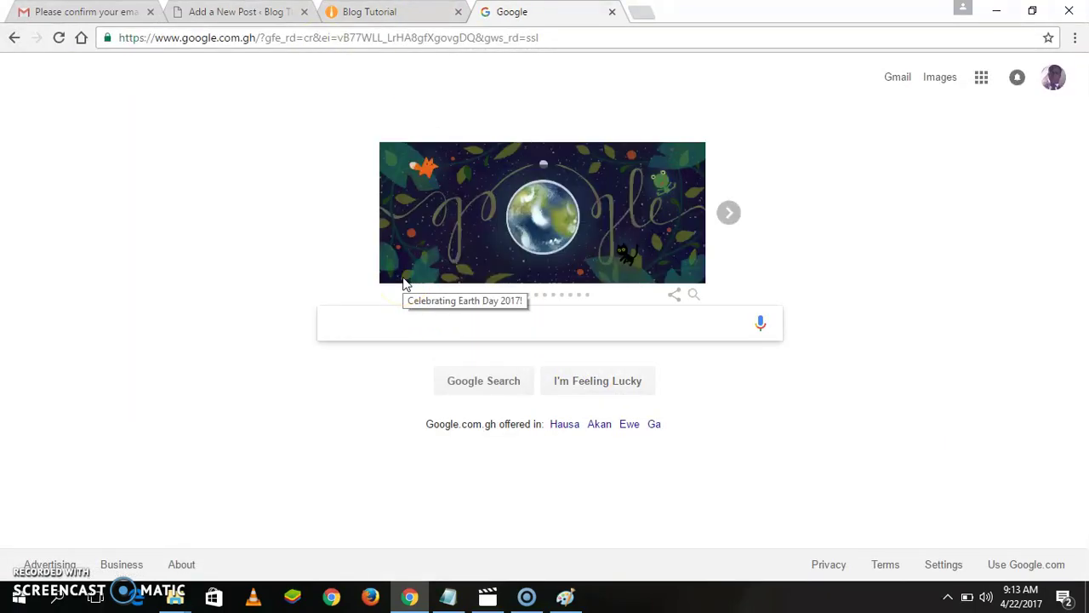
{"action": "left_click", "coordinate": [391, 322]}
{"action": "type", "text": "du"}
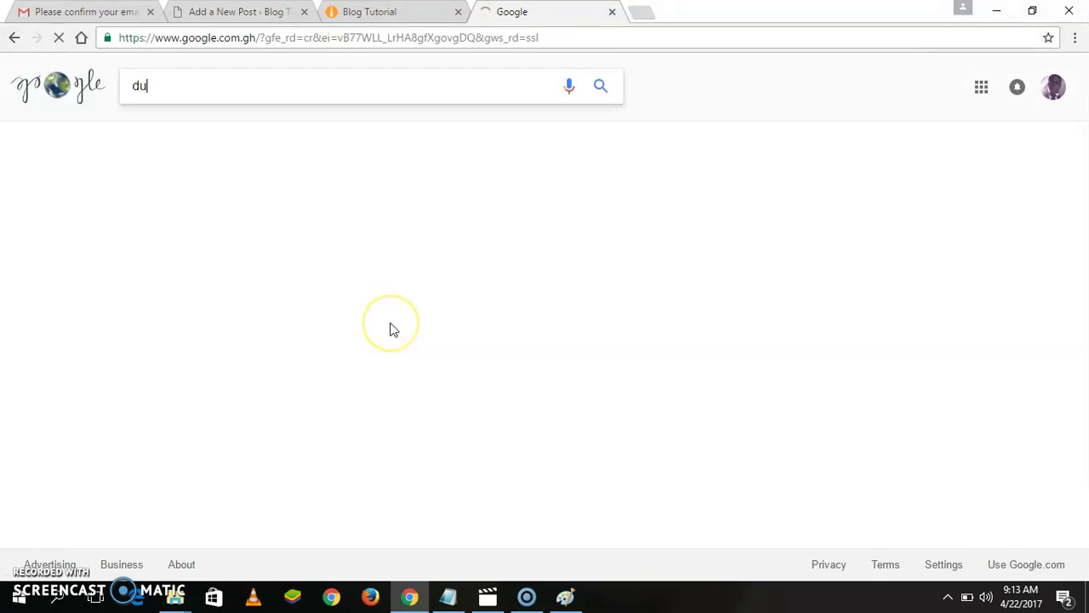
{"action": "type", "text": "mmy"}
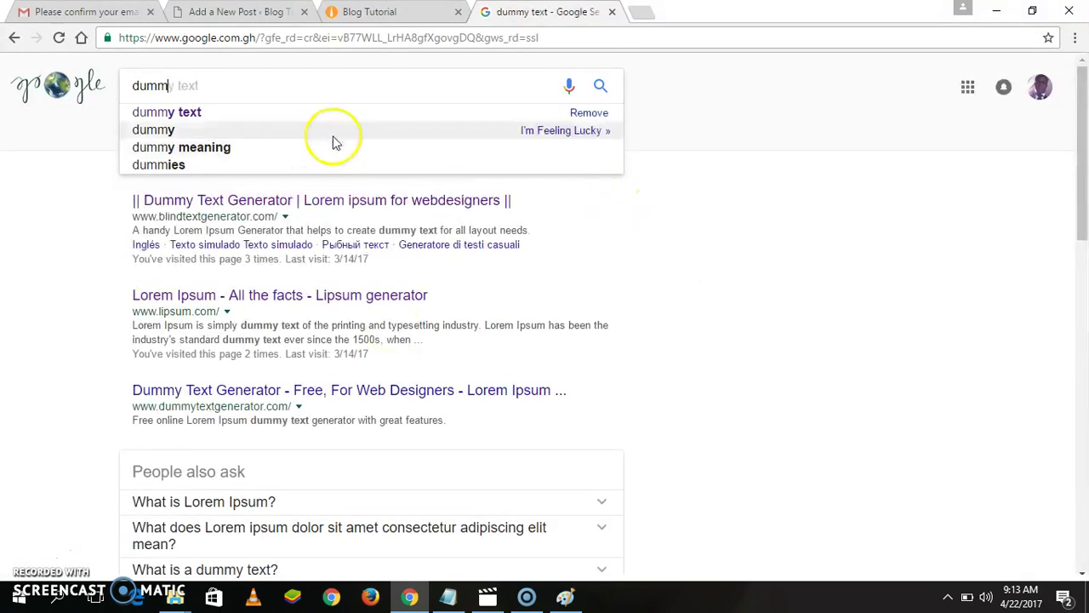
{"action": "left_click", "coordinate": [348, 114]}
{"action": "left_click", "coordinate": [388, 203]}
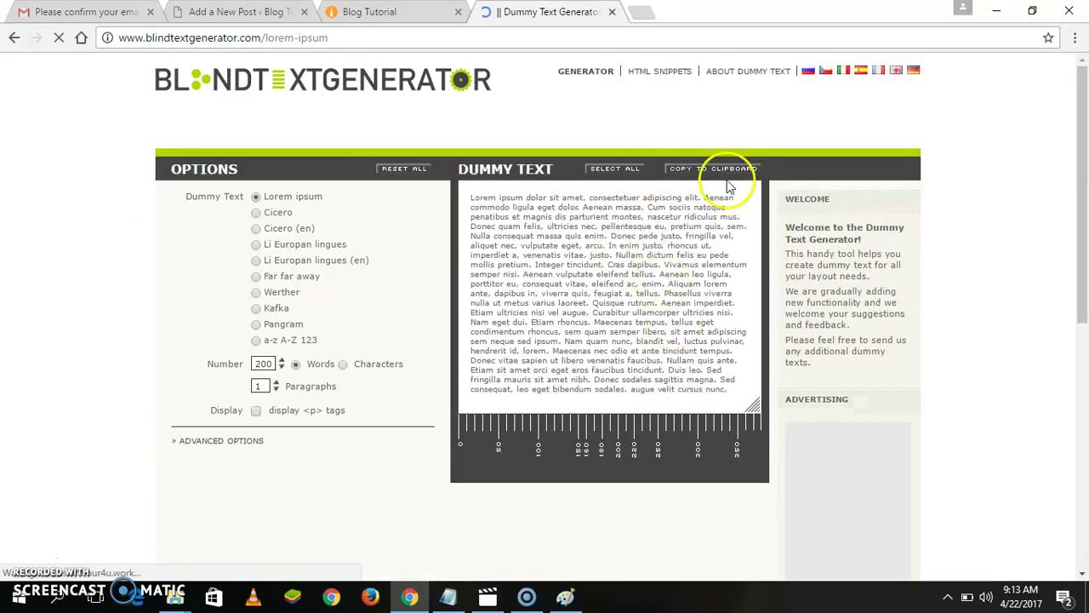
Copy the whole 200-word Lorem ipsum text to the clipboard, and close the generator and pop-up advert tabs.
{"action": "left_click", "coordinate": [616, 170]}
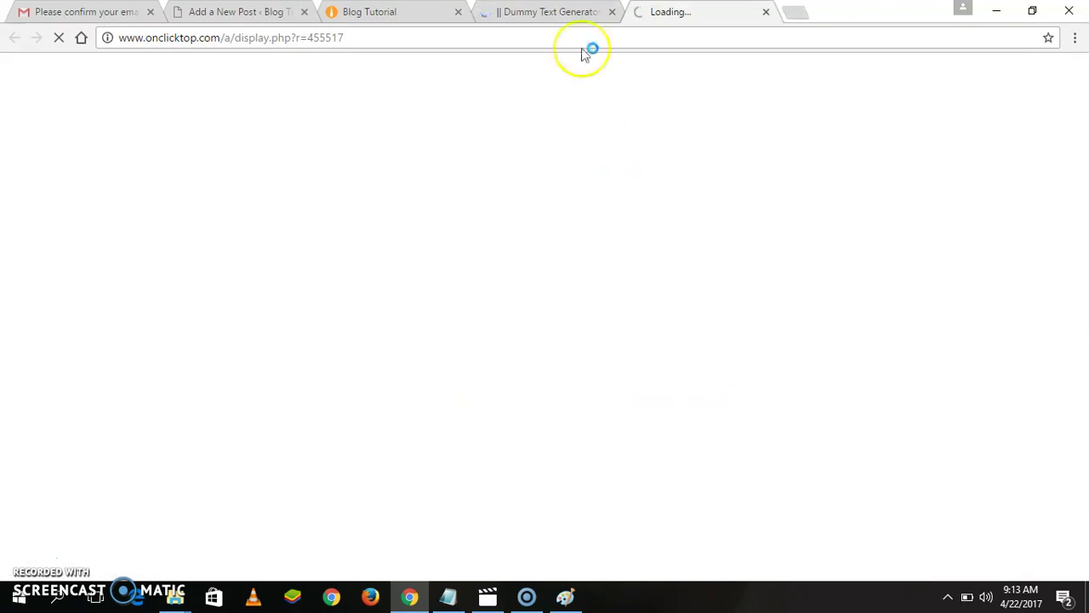
{"action": "left_click", "coordinate": [549, 13]}
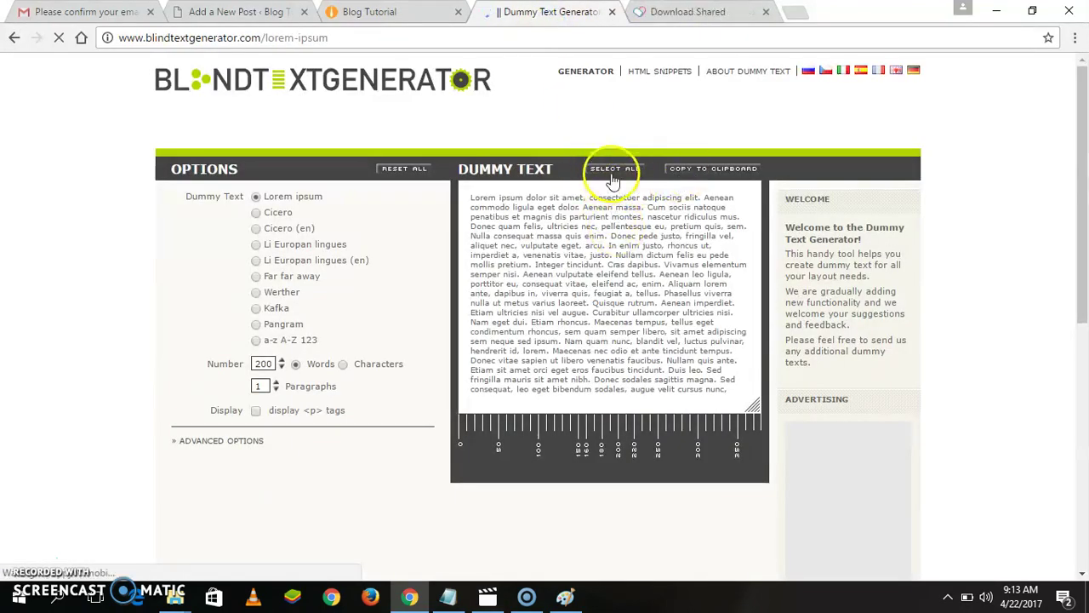
{"action": "left_click", "coordinate": [612, 175]}
{"action": "left_click", "coordinate": [705, 174]}
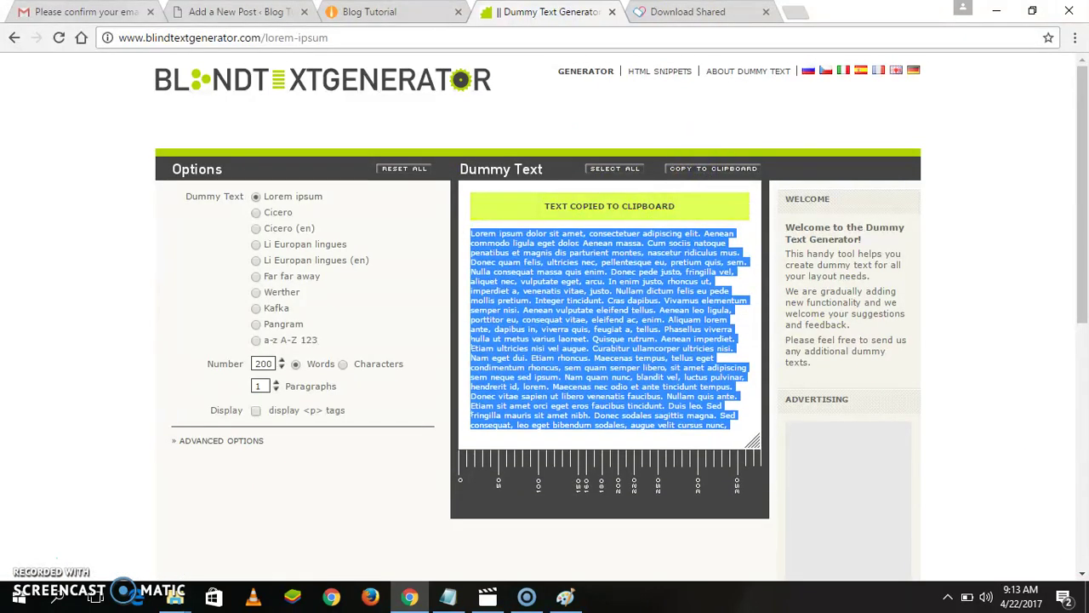
{"action": "left_click", "coordinate": [612, 14]}
{"action": "left_click", "coordinate": [612, 12]}
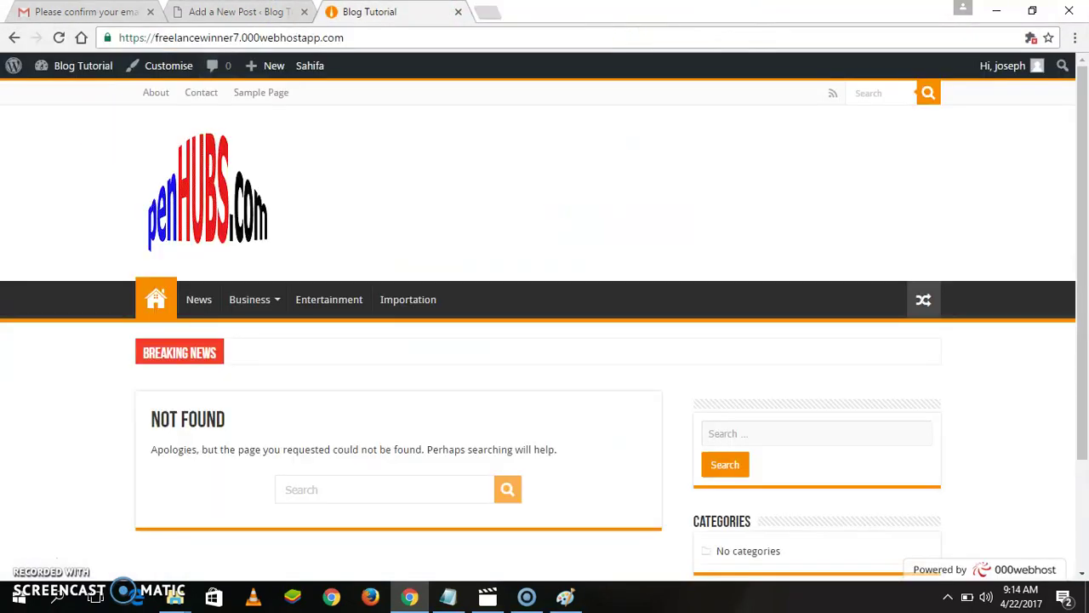
Paste the copied Lorem ipsum text into the body of the new post.
{"action": "left_click", "coordinate": [274, 10]}
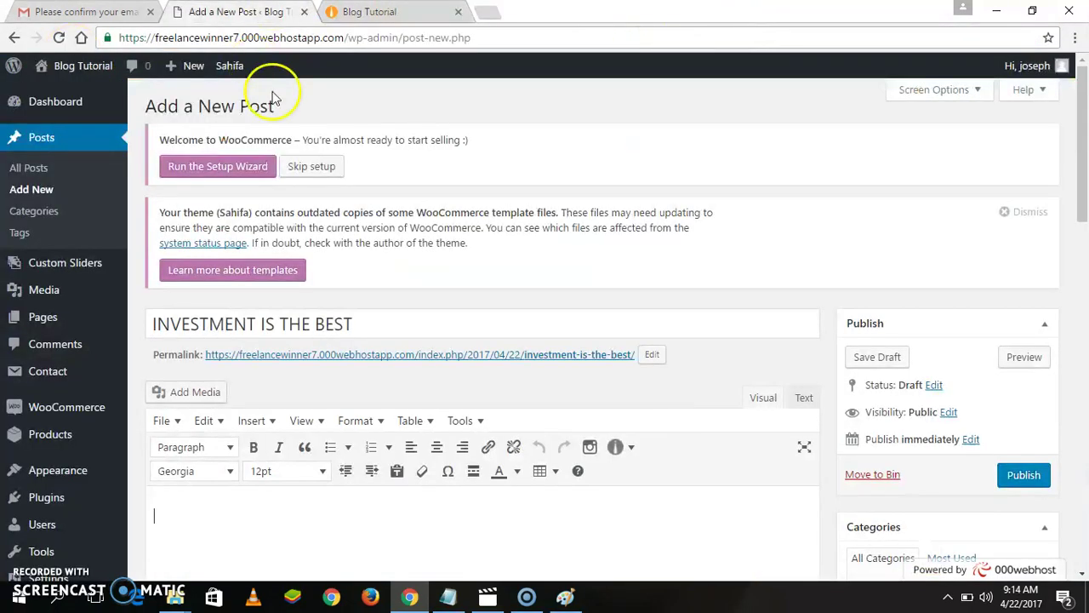
{"action": "right_click", "coordinate": [255, 513]}
{"action": "left_click", "coordinate": [298, 385]}
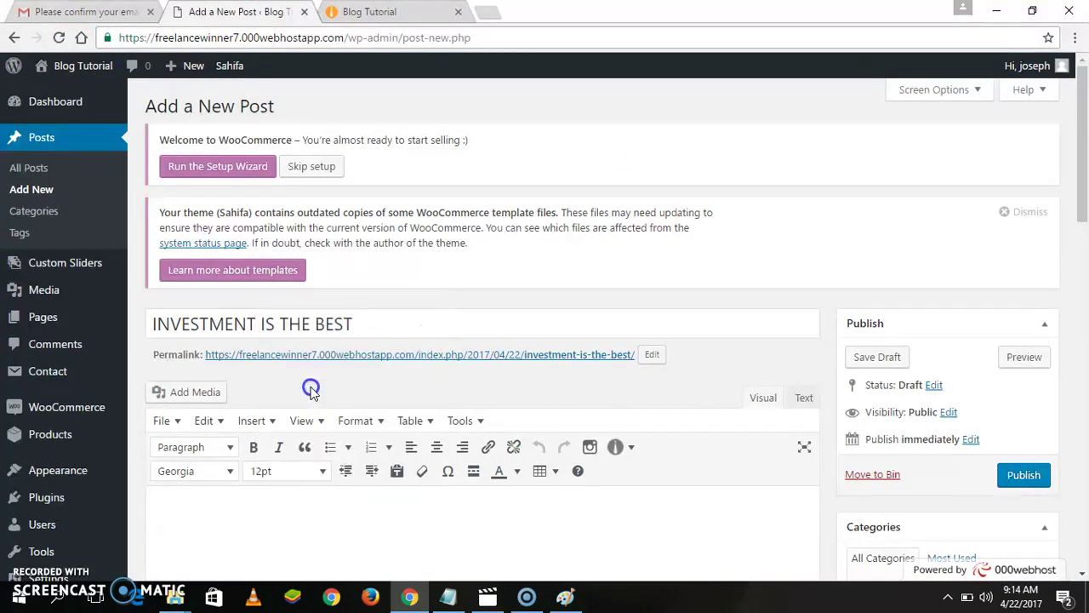
{"action": "scroll", "coordinate": [1082, 285], "scroll_direction": "down", "scroll_amount": 3}
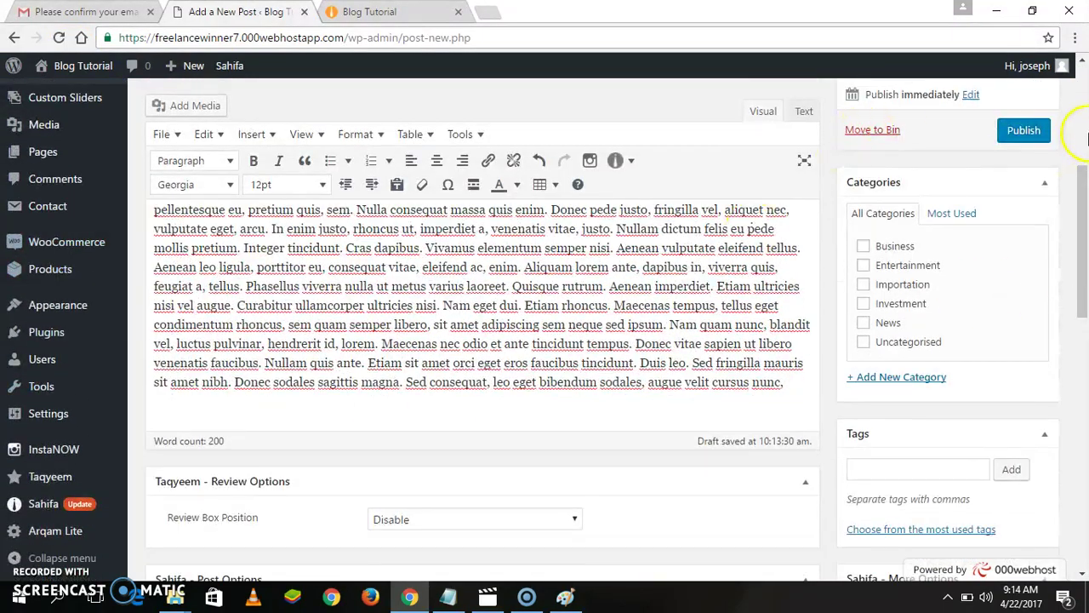
{"action": "scroll", "coordinate": [255, 224], "scroll_direction": "up", "scroll_amount": 2}
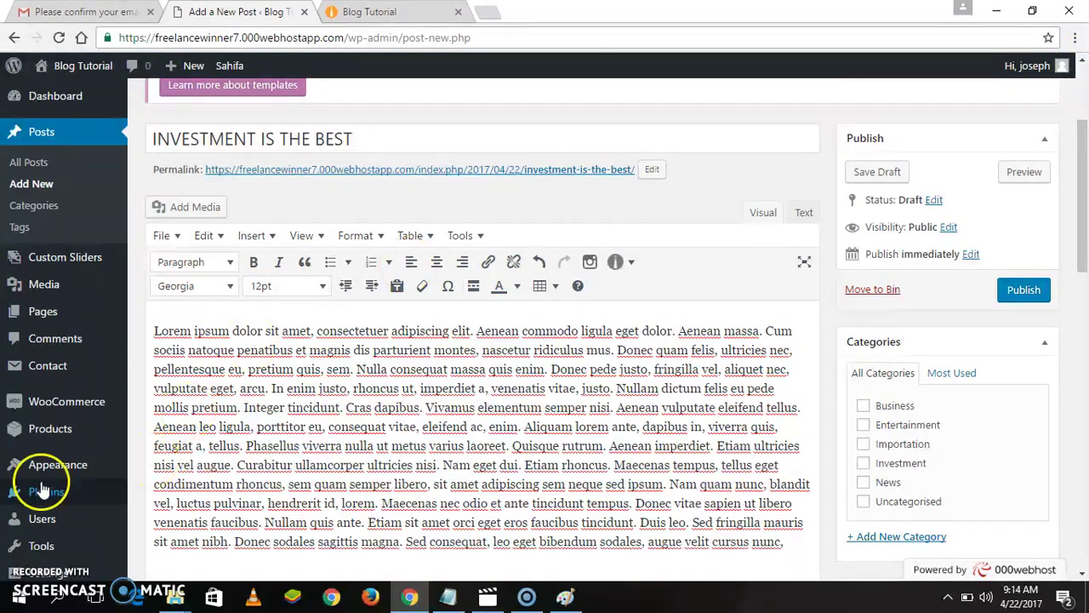
Upload keyword-research-toolpng.png from the LOGOS folder and insert it at the start of the post body, aligned left.
{"action": "left_click", "coordinate": [182, 208]}
{"action": "left_click", "coordinate": [226, 134]}
{"action": "left_click", "coordinate": [618, 340]}
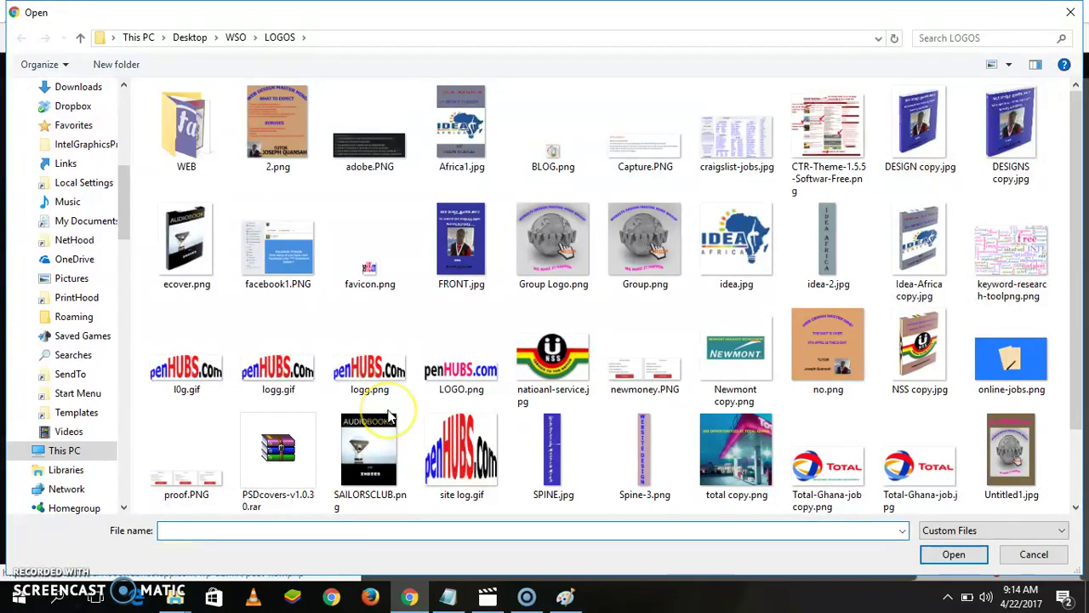
{"action": "left_click", "coordinate": [1025, 269]}
{"action": "left_click", "coordinate": [954, 554]}
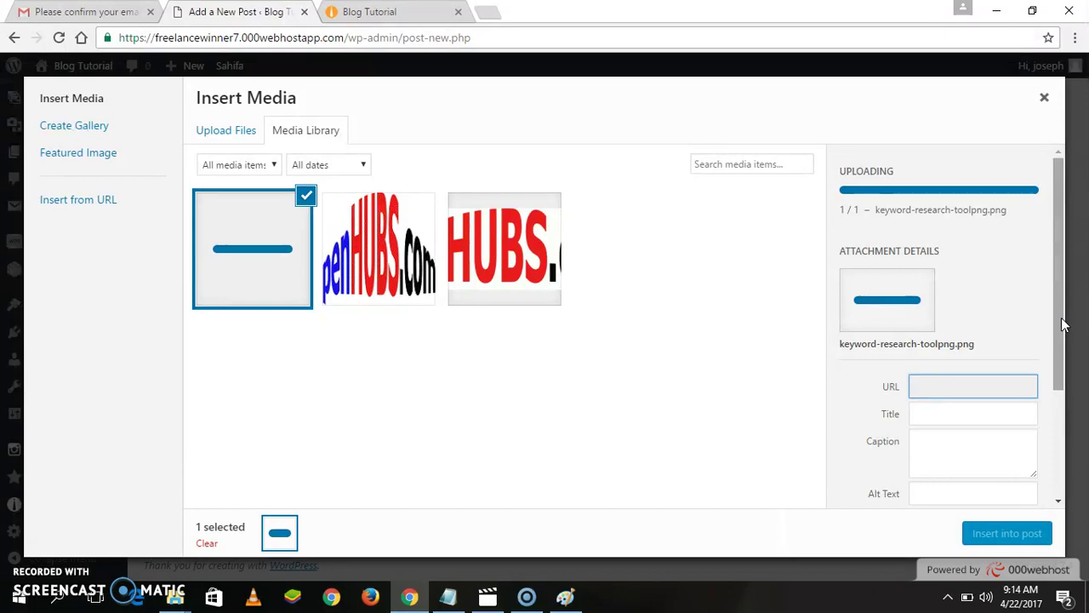
{"action": "left_click", "coordinate": [1004, 533]}
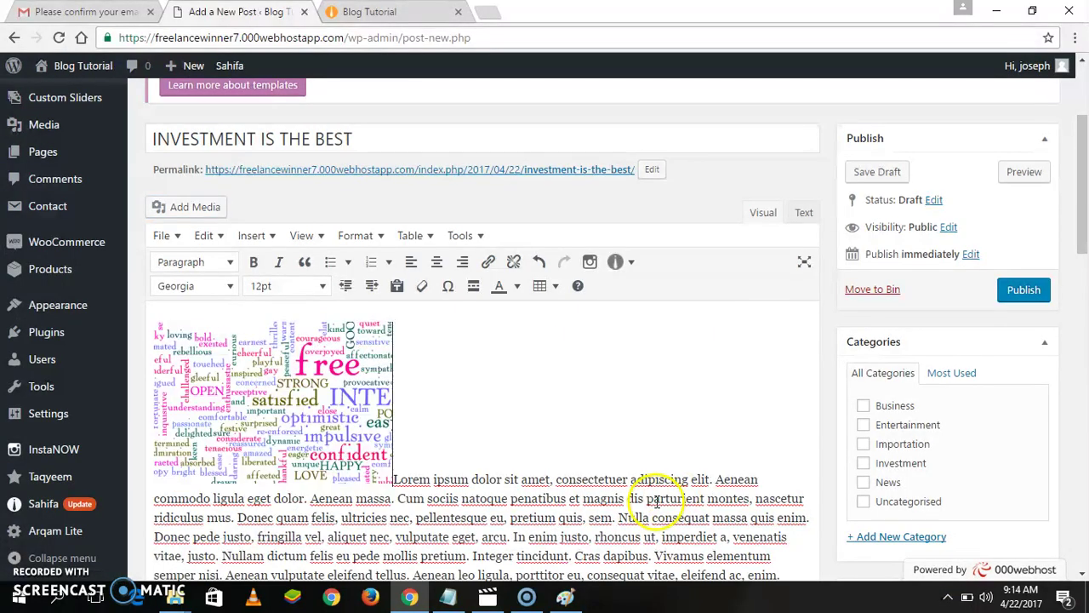
{"action": "left_click", "coordinate": [247, 406]}
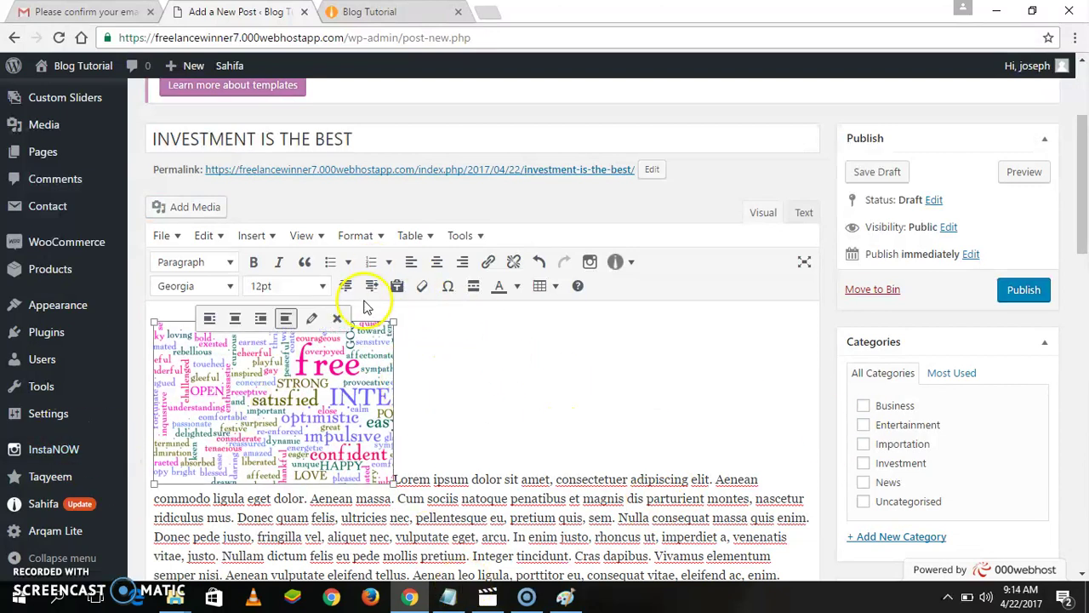
{"action": "left_click", "coordinate": [413, 272]}
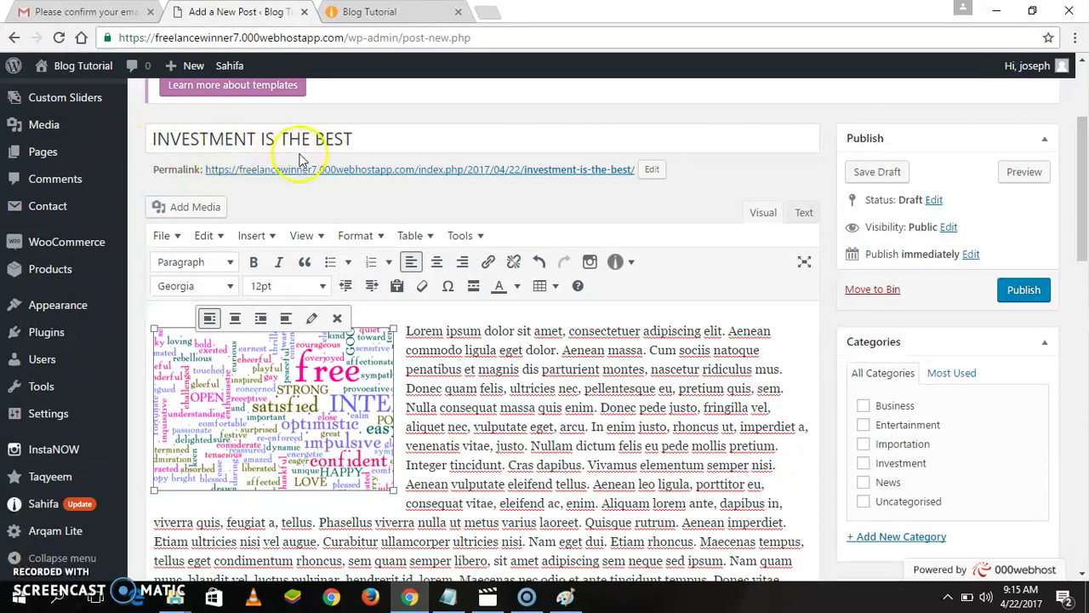
Assign the post to the Investment category.
{"action": "left_click_drag", "start_coordinate": [1083, 246], "coordinate": [1082, 278]}
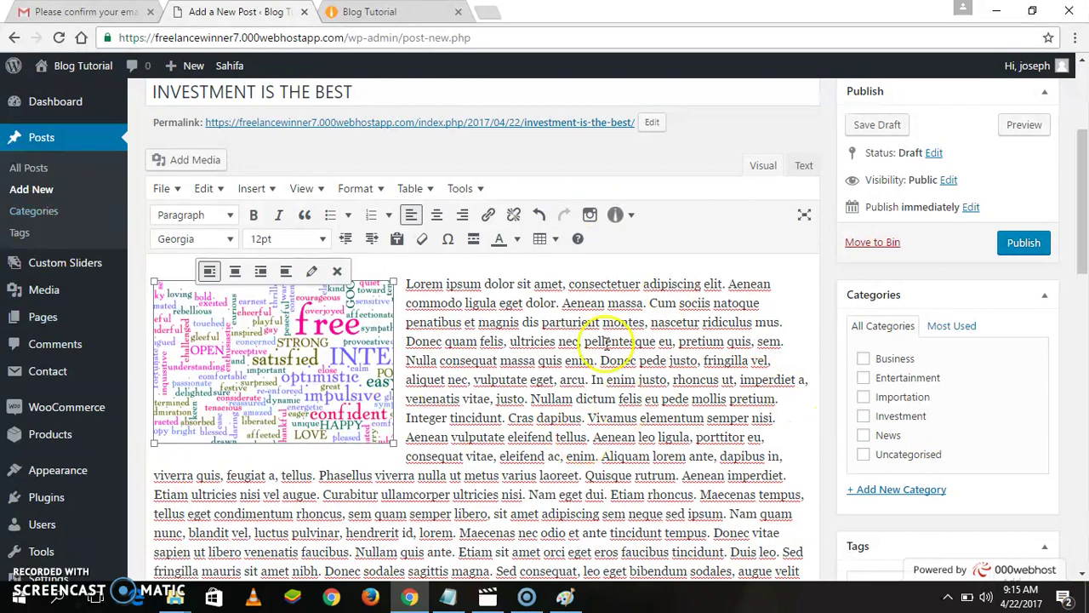
{"action": "left_click", "coordinate": [864, 416]}
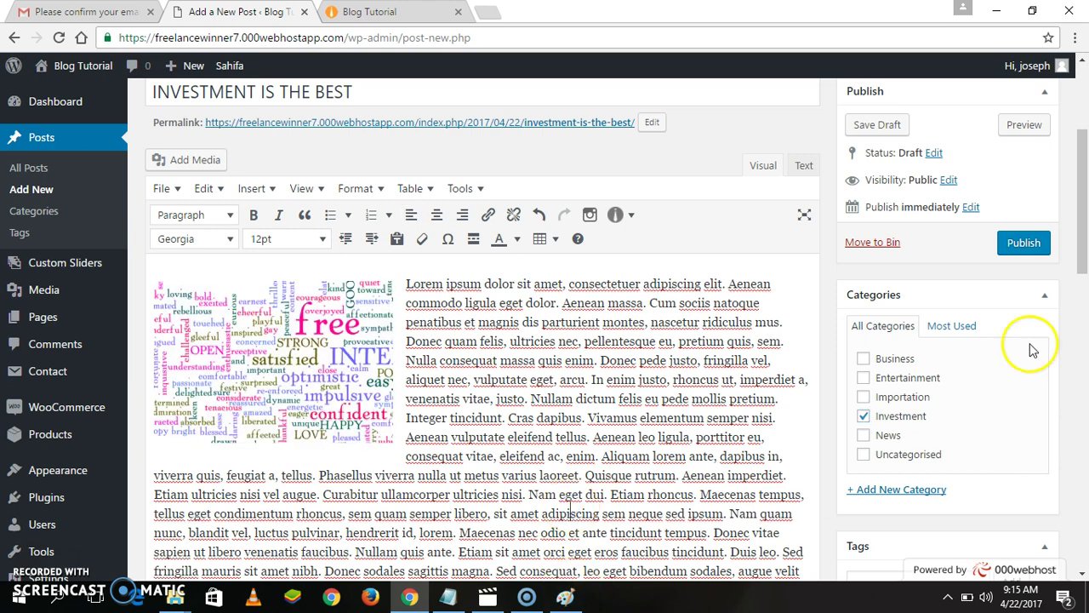
{"action": "left_click_drag", "start_coordinate": [1084, 255], "coordinate": [1085, 345]}
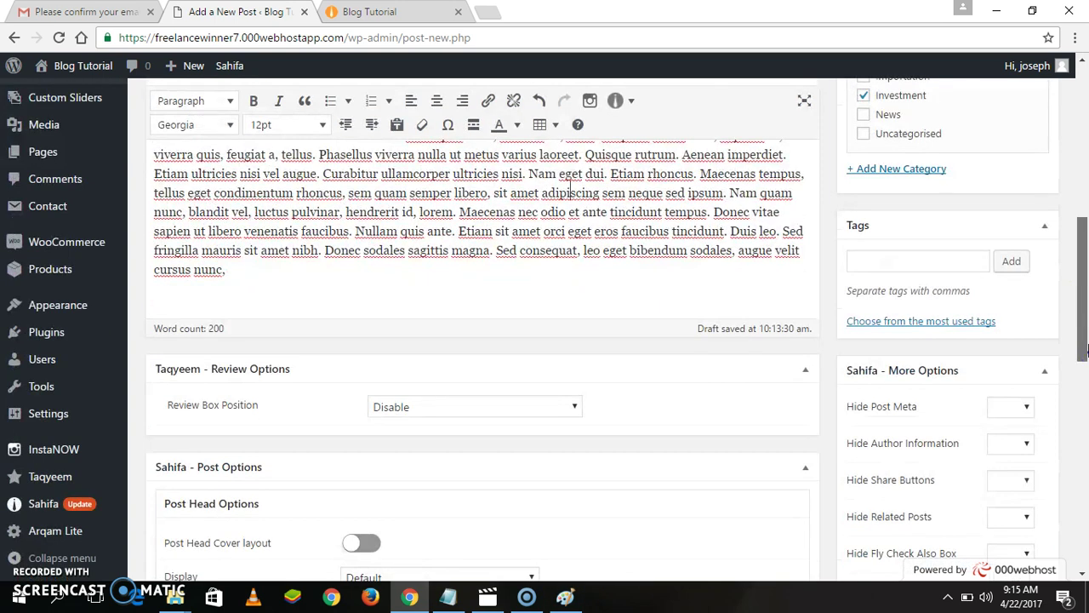
{"action": "left_click_drag", "start_coordinate": [1085, 349], "coordinate": [1063, 272]}
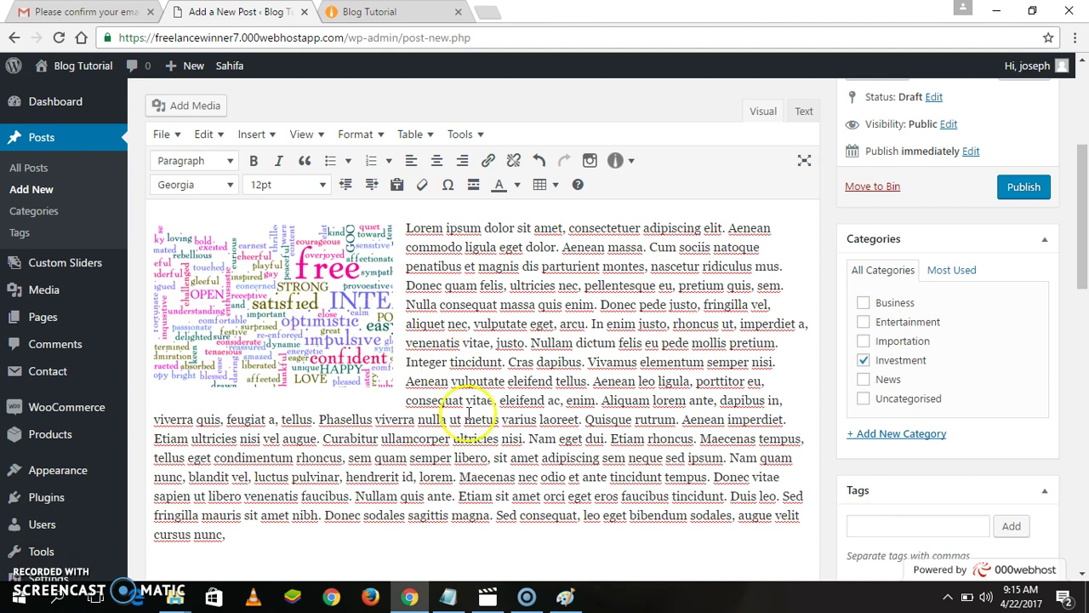
Set keyword-research-toolpng.png from the media library as the post's featured image and publish the post.
{"action": "left_click_drag", "start_coordinate": [1084, 279], "coordinate": [1085, 363]}
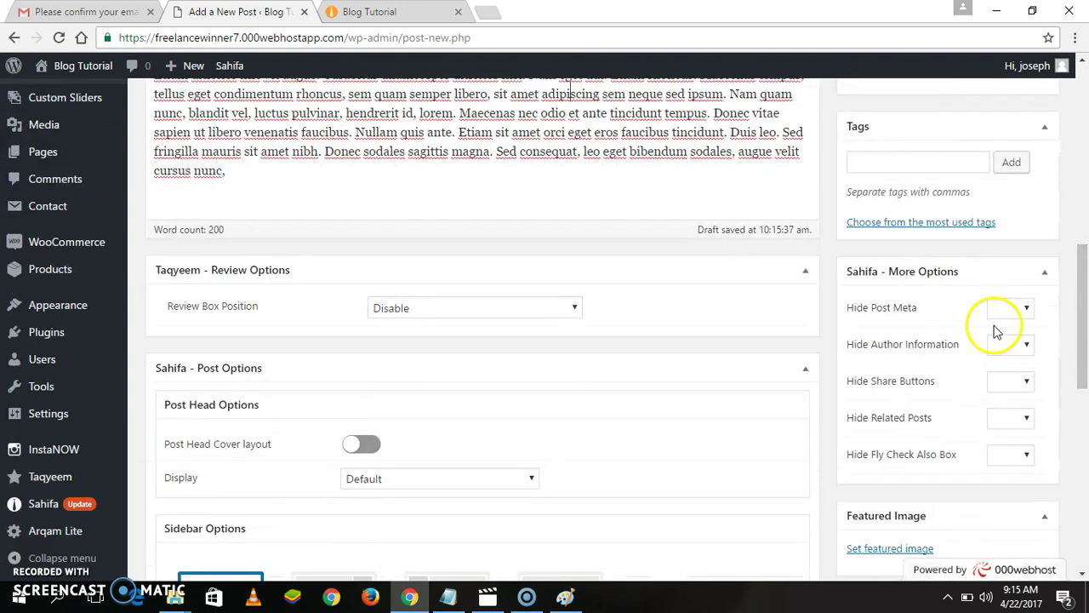
{"action": "left_click", "coordinate": [869, 551]}
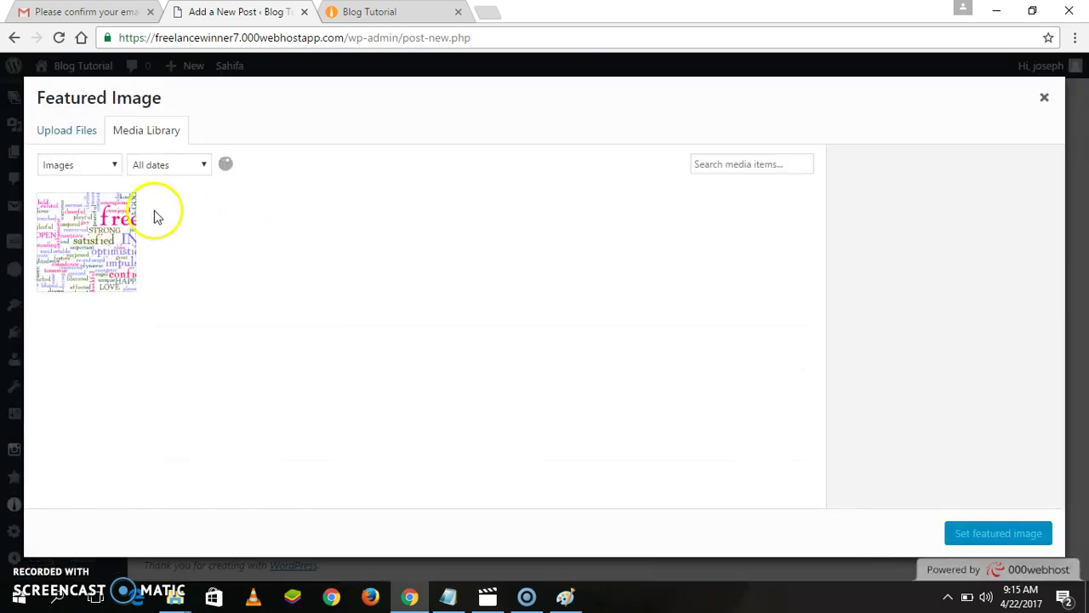
{"action": "left_click", "coordinate": [86, 247]}
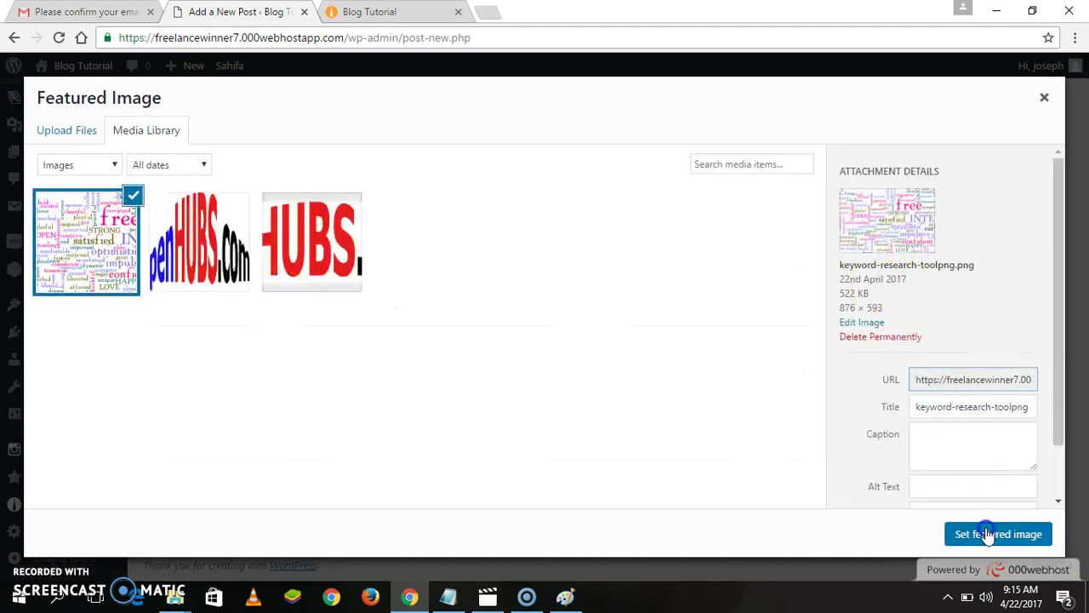
{"action": "left_click", "coordinate": [965, 532]}
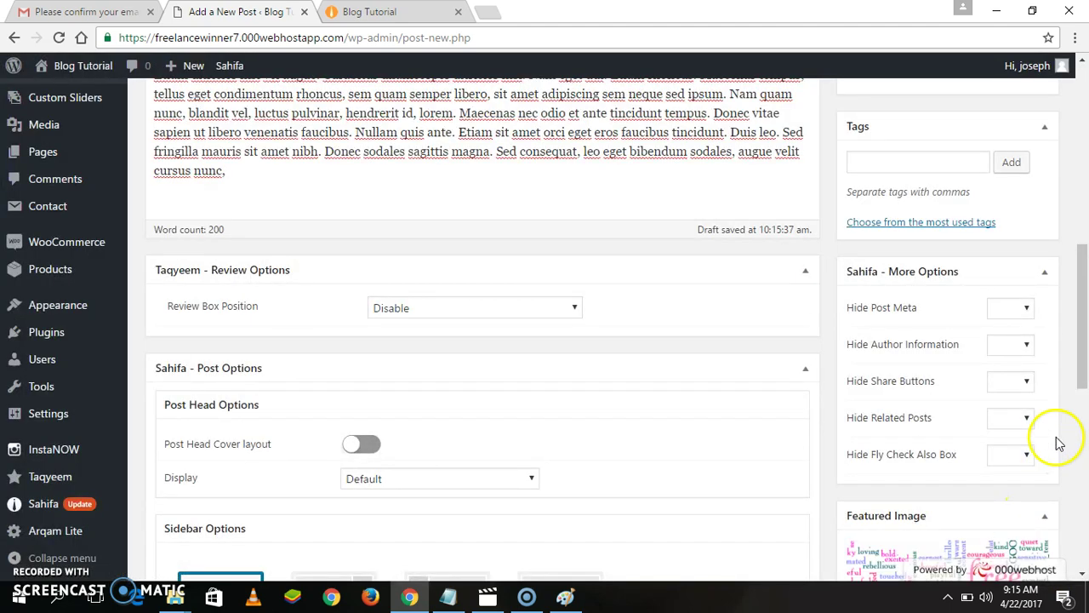
{"action": "left_click_drag", "start_coordinate": [1082, 349], "coordinate": [1082, 242]}
{"action": "left_click", "coordinate": [1024, 239]}
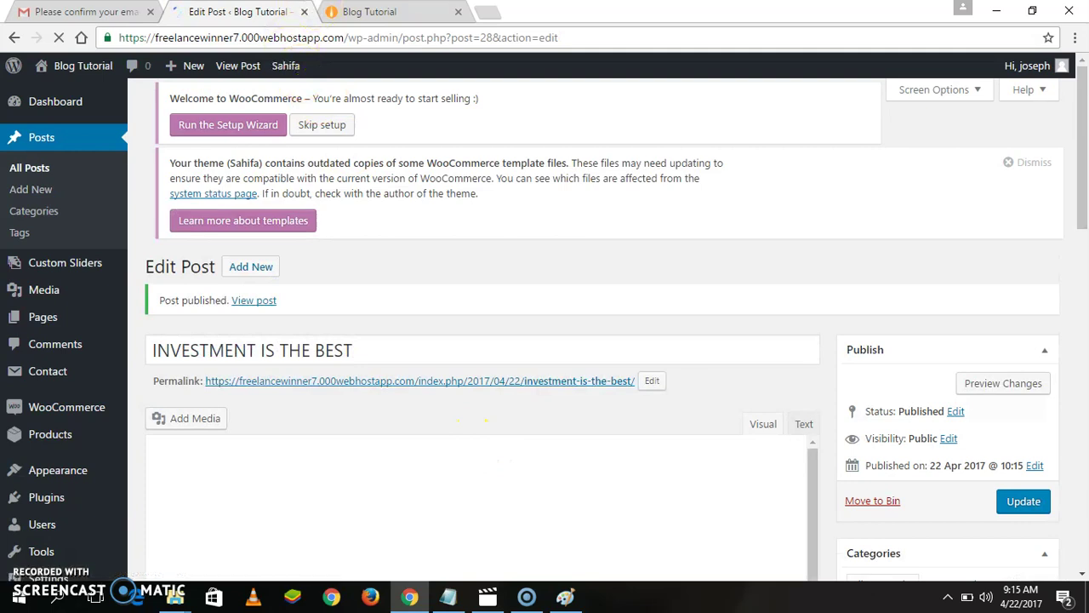
Reload the blog's home page and examine how the new post is displayed.
{"action": "left_click", "coordinate": [423, 18]}
{"action": "left_click", "coordinate": [58, 38]}
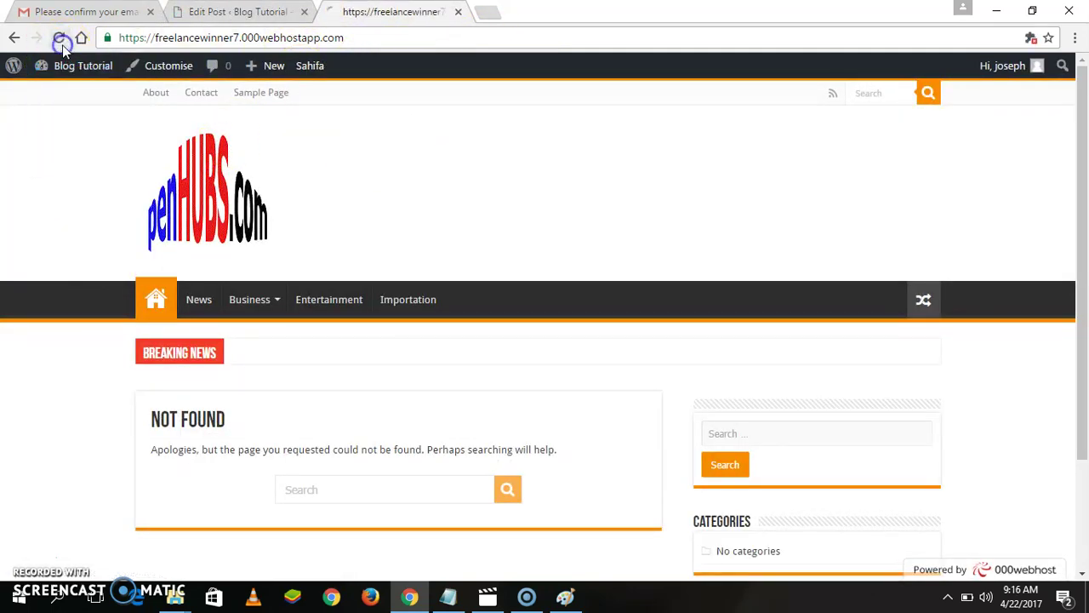
{"action": "left_click", "coordinate": [61, 41]}
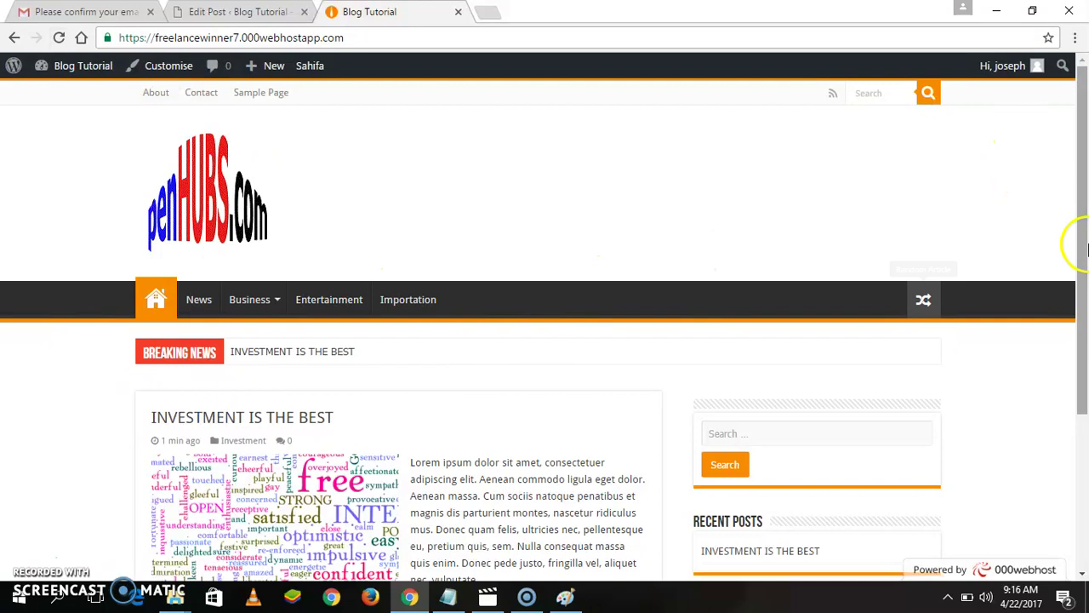
{"action": "left_click_drag", "start_coordinate": [1086, 140], "coordinate": [1079, 245]}
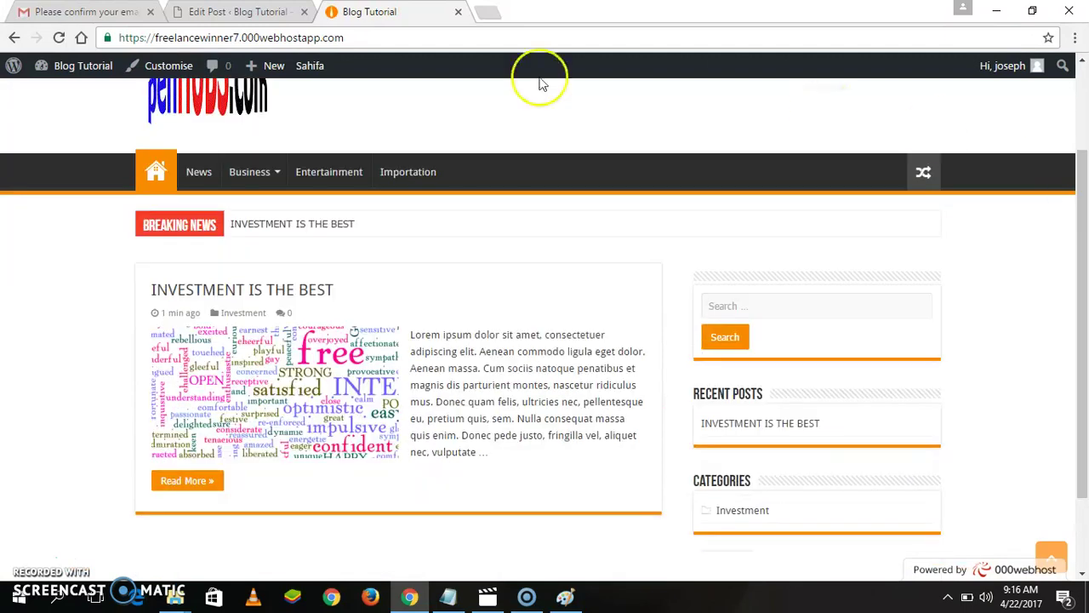
Browse the blog's Business menu and open its Investment category page to examine how the post is listed.
{"action": "mouse_move", "coordinate": [240, 174]}
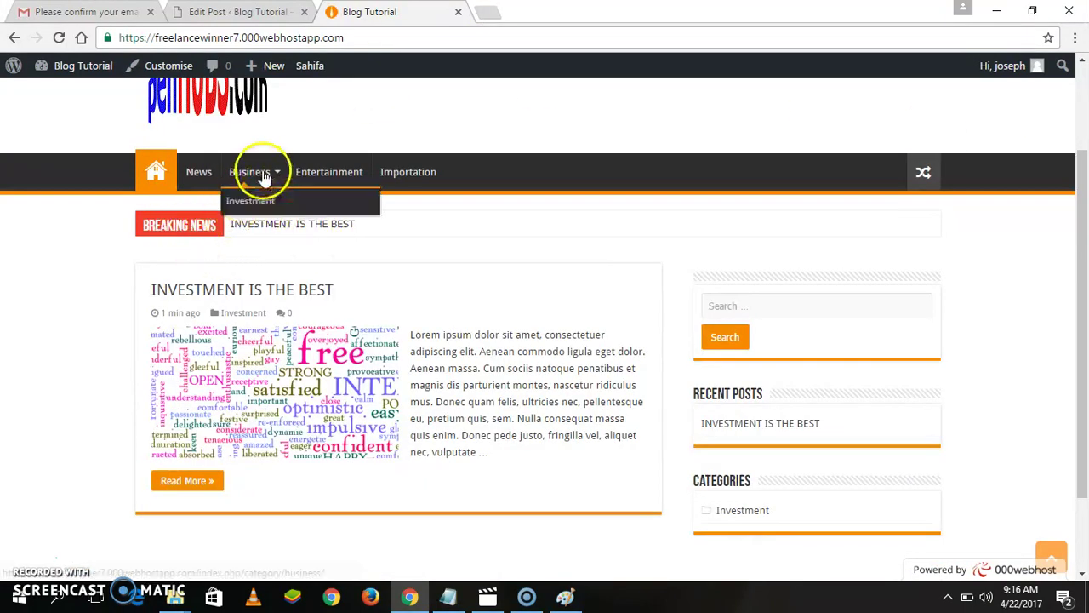
{"action": "left_click", "coordinate": [257, 204]}
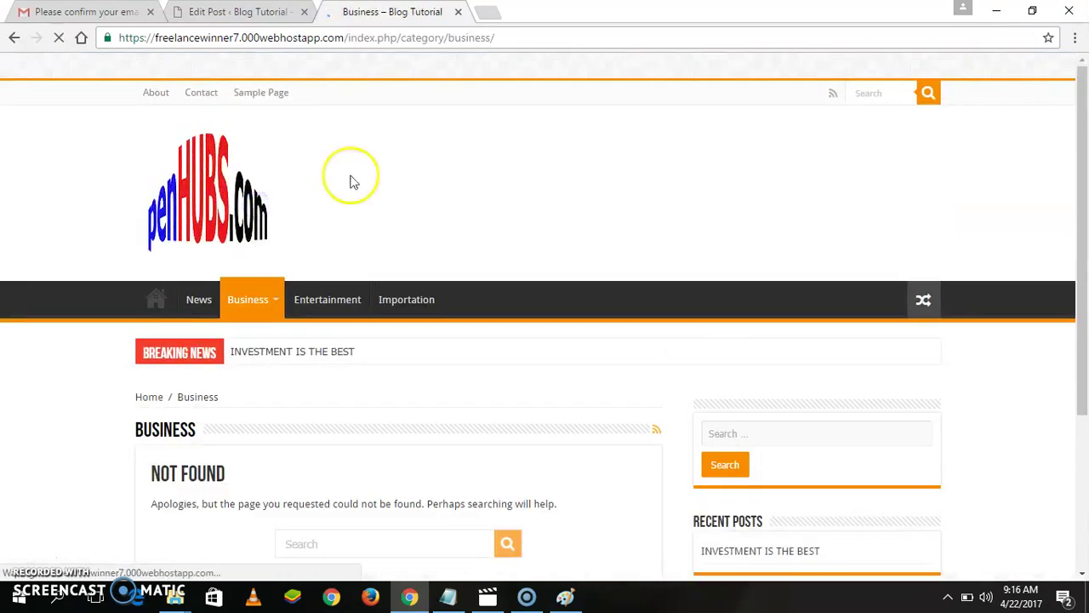
{"action": "mouse_move", "coordinate": [245, 298]}
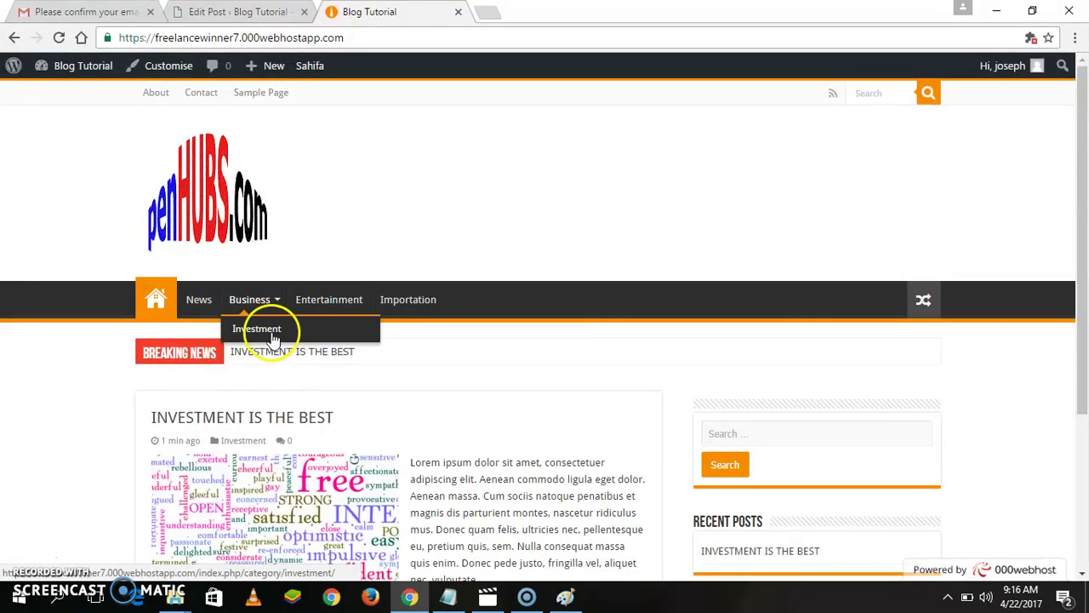
{"action": "left_click", "coordinate": [266, 332]}
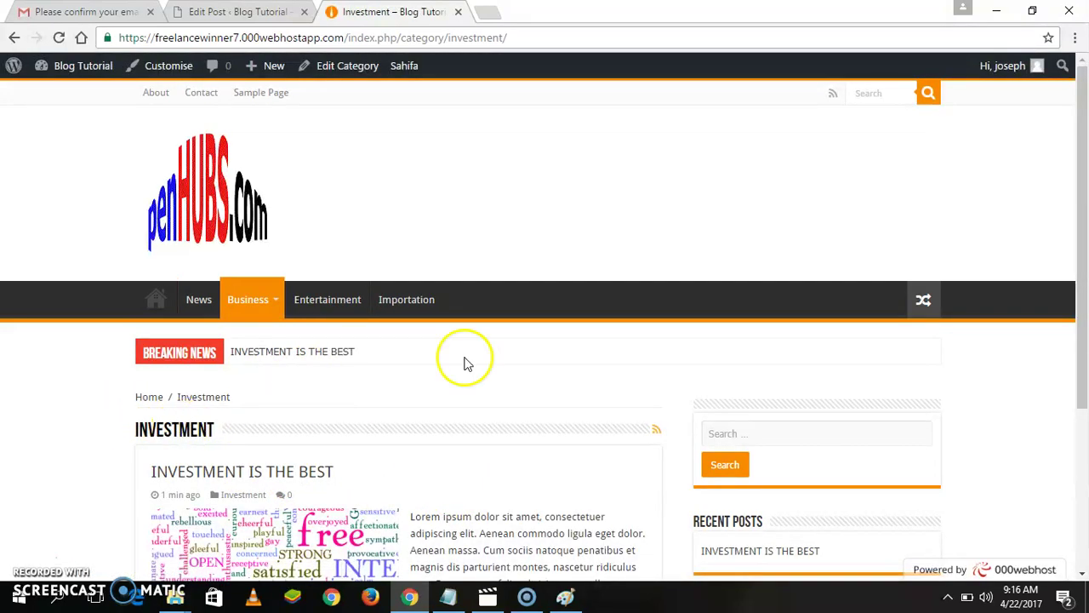
{"action": "left_click_drag", "start_coordinate": [1084, 174], "coordinate": [1085, 321]}
{"action": "mouse_move", "coordinate": [1083, 268]}
{"action": "left_mouse_down"}
{"action": "mouse_move", "coordinate": [1084, 158]}
{"action": "mouse_move", "coordinate": [1083, 255]}
{"action": "left_mouse_up"}
Open the full INVESTMENT IS THE BEST post and examine its content, sharing options and layout.
{"action": "left_click", "coordinate": [174, 474]}
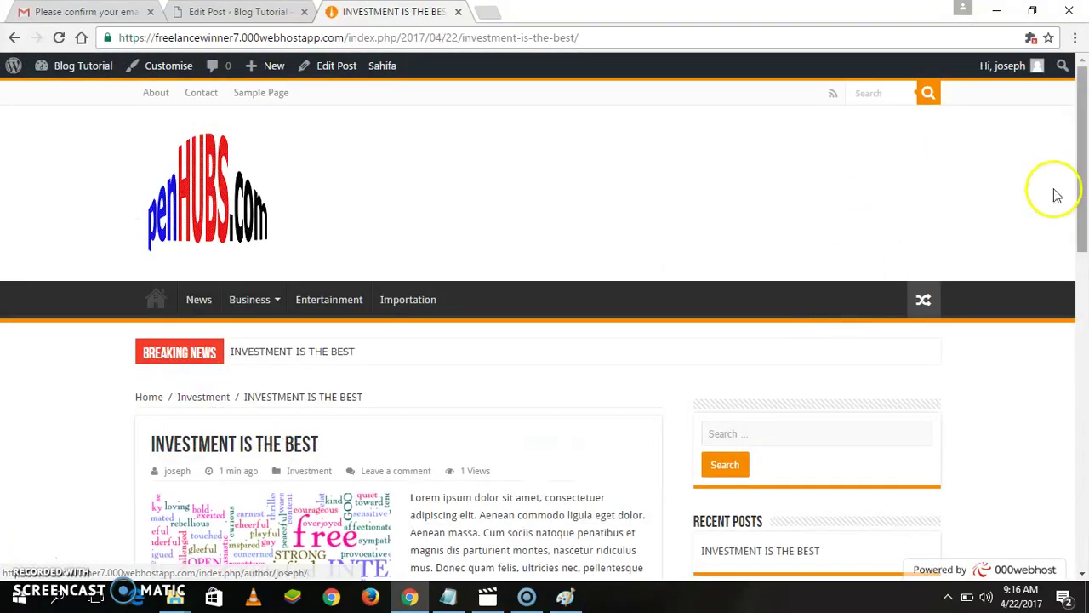
{"action": "left_click_drag", "start_coordinate": [1082, 196], "coordinate": [1079, 336]}
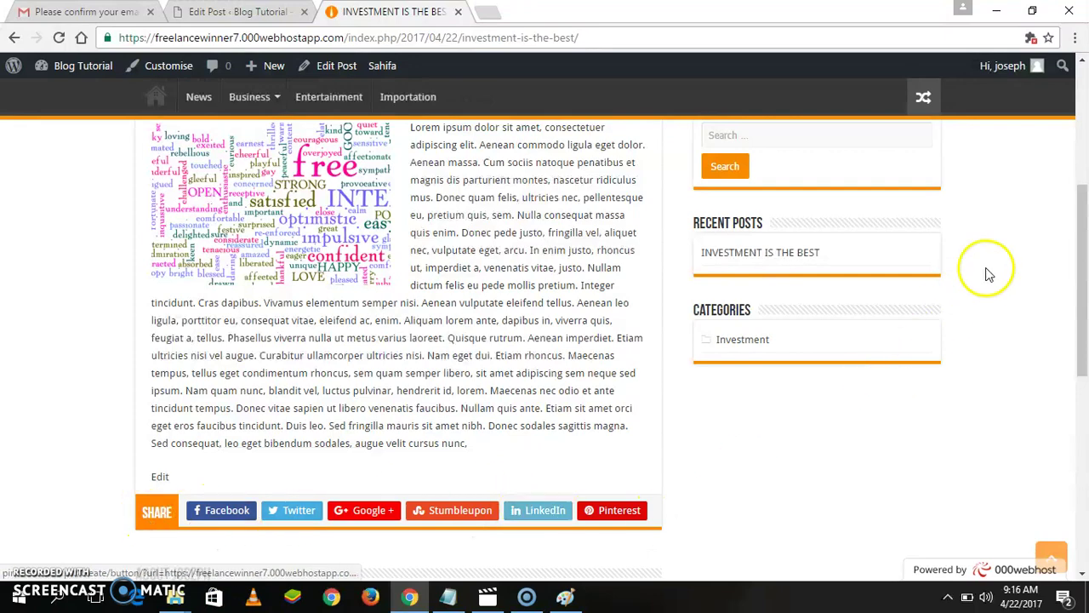
{"action": "left_click_drag", "start_coordinate": [1079, 209], "coordinate": [1078, 85]}
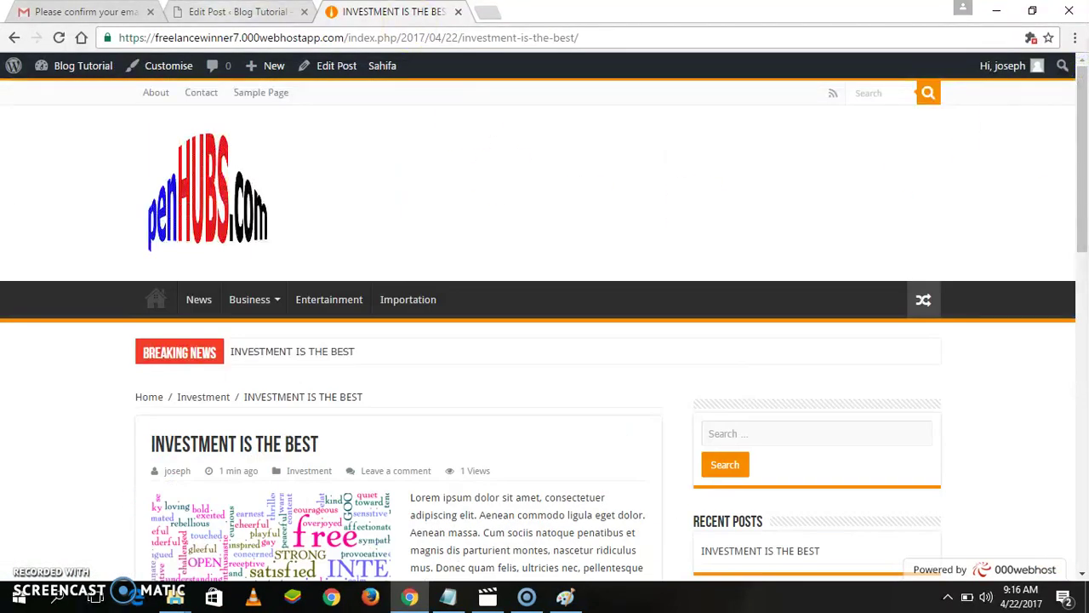
Start a new post titled IMPORTED GOODS and paste the copied lorem ipsum text into its body.
{"action": "key", "text": "ctrl+shift+Tab"}
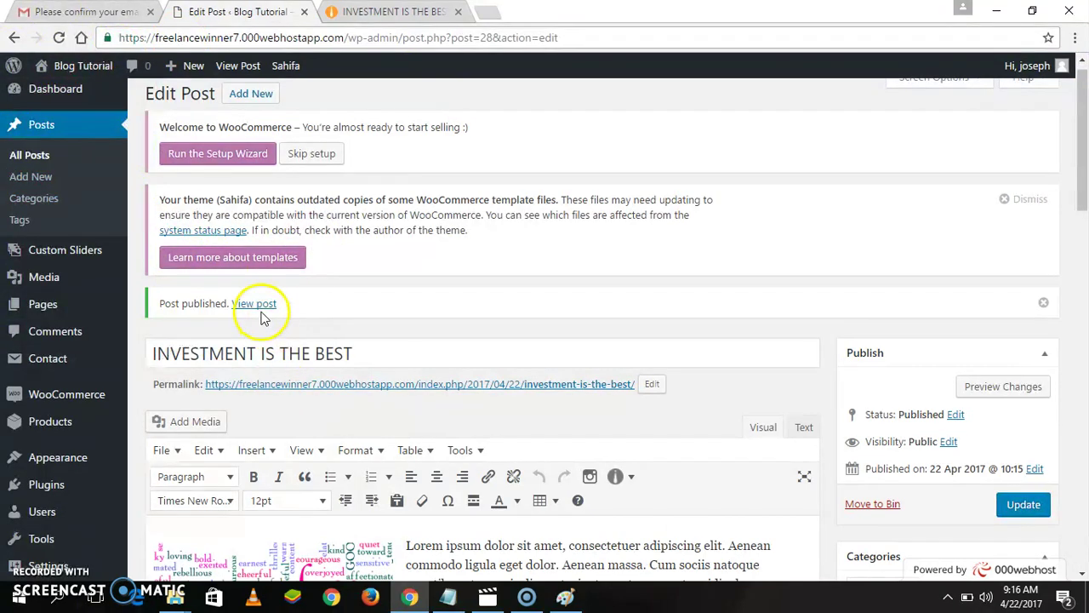
{"action": "left_click", "coordinate": [252, 95]}
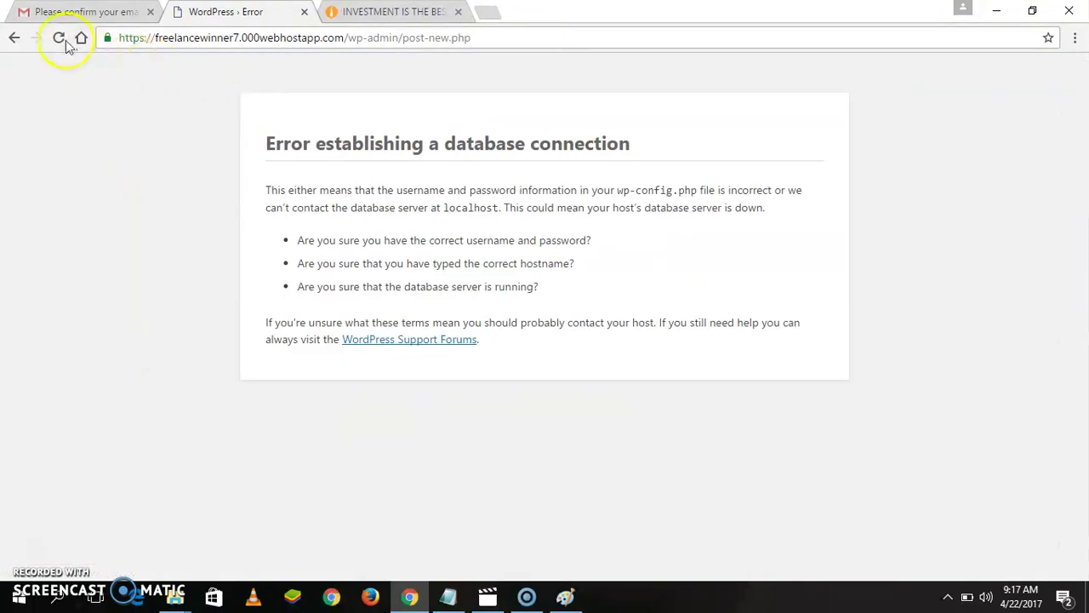
{"action": "left_click", "coordinate": [61, 39]}
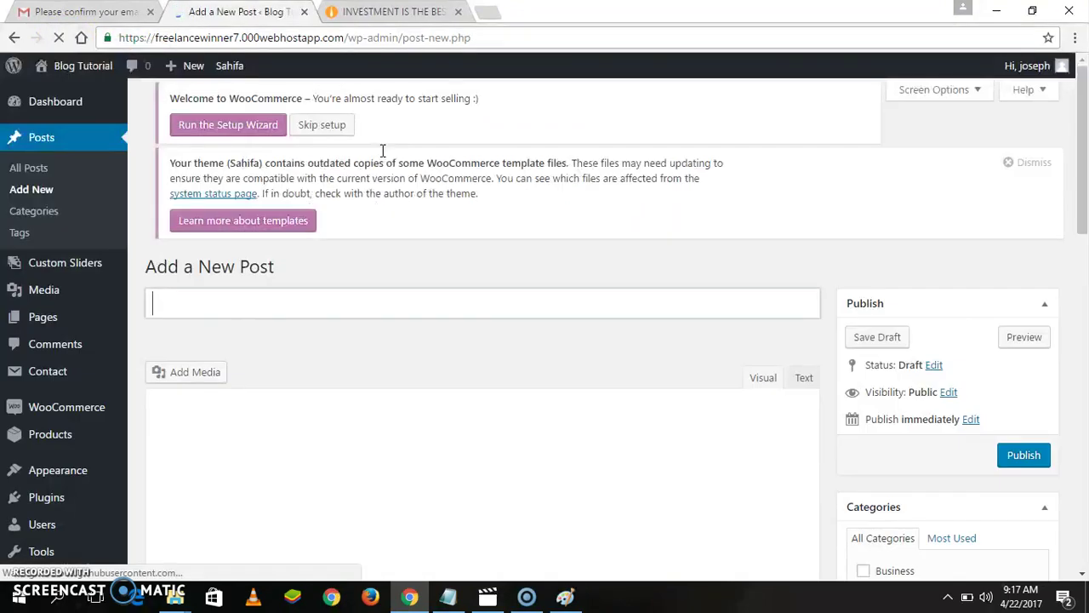
{"action": "left_click", "coordinate": [277, 316]}
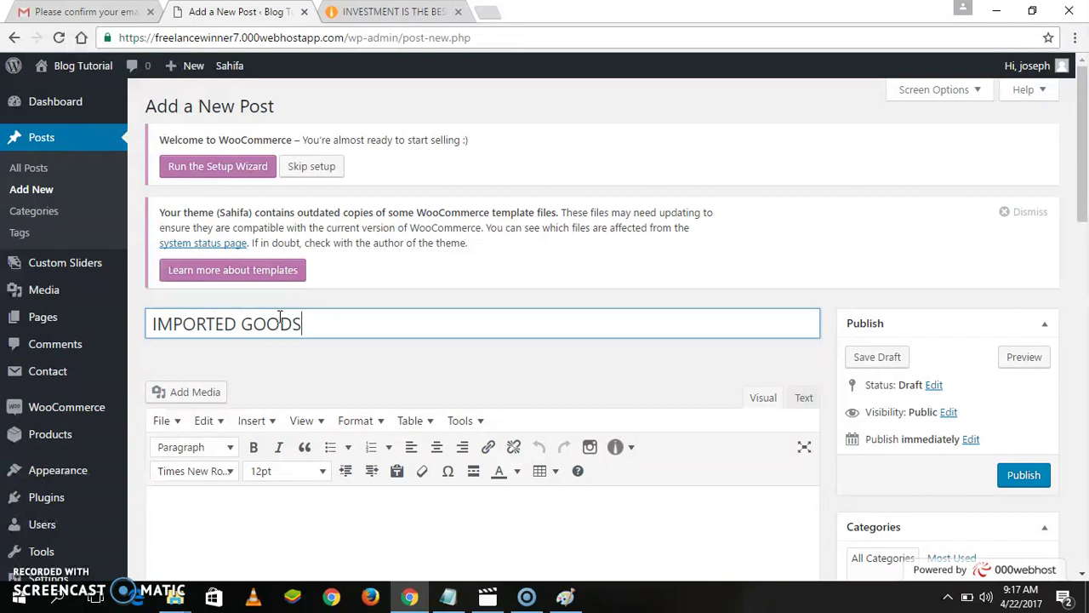
{"action": "left_click", "coordinate": [314, 508]}
{"action": "right_click", "coordinate": [315, 509]}
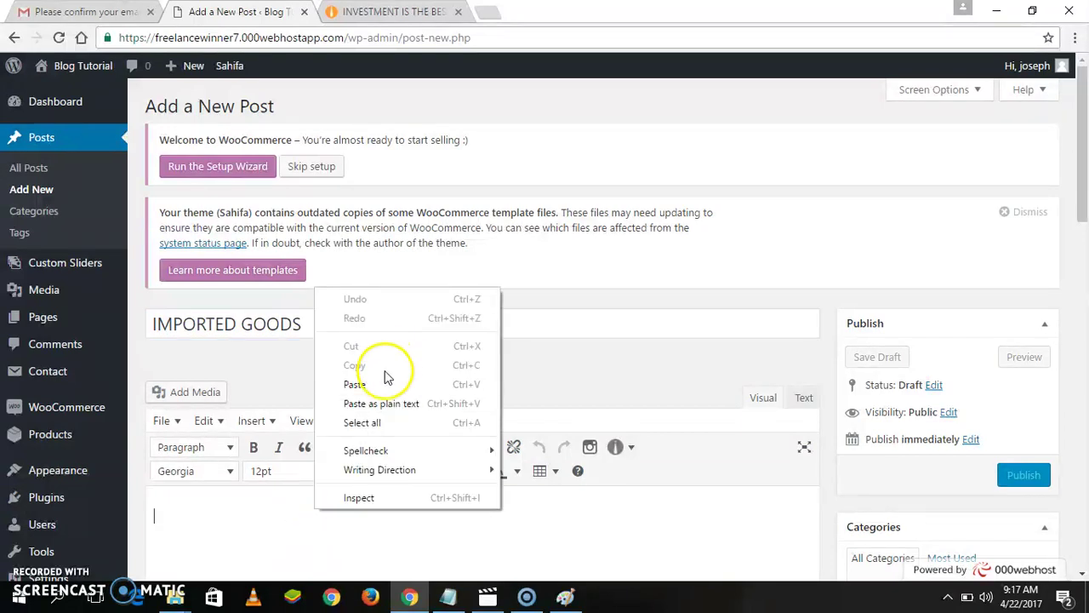
{"action": "left_click", "coordinate": [354, 383]}
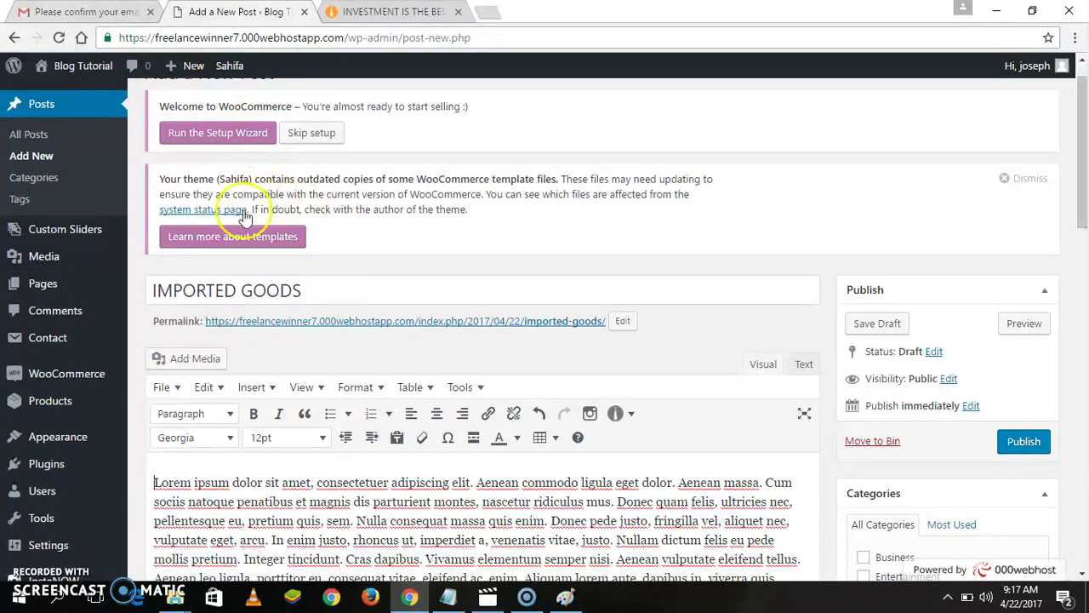
Upload ecover.png from the computer as media for the IMPORTED GOODS post.
{"action": "left_click", "coordinate": [177, 361]}
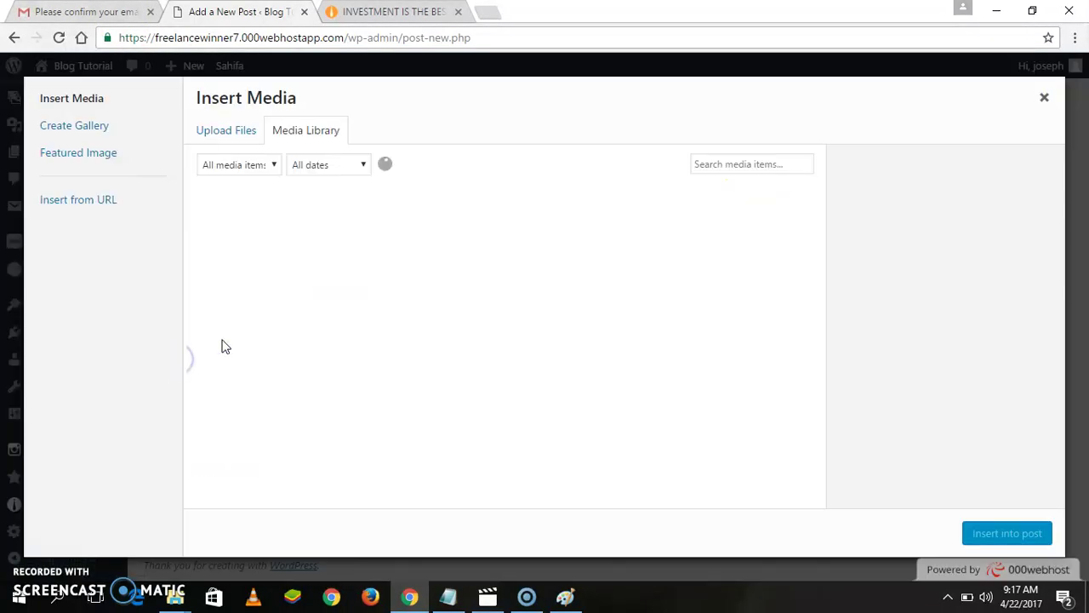
{"action": "left_click", "coordinate": [224, 134]}
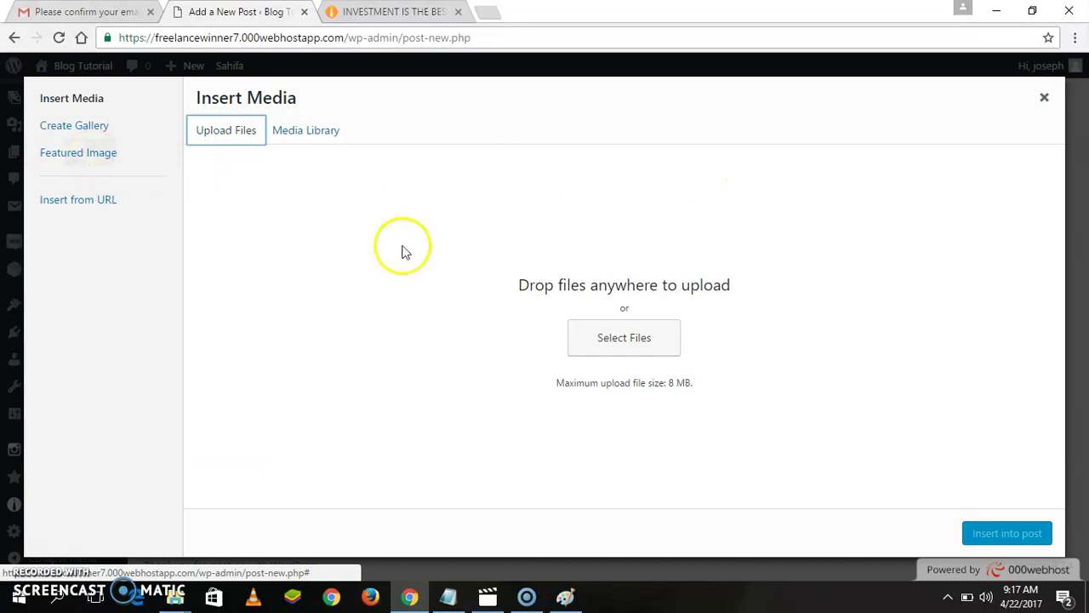
{"action": "left_click", "coordinate": [628, 340]}
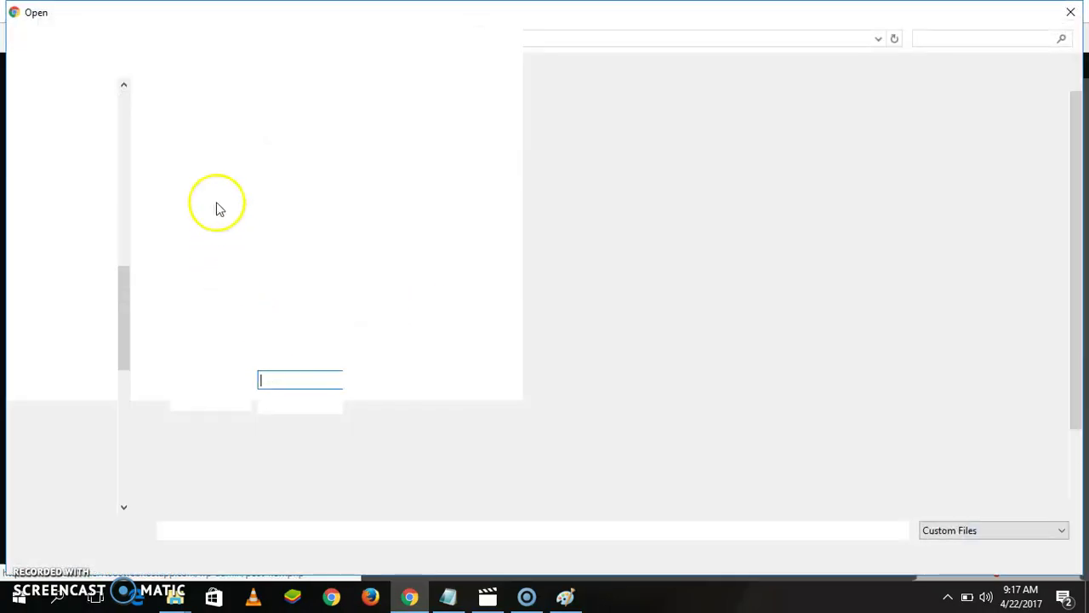
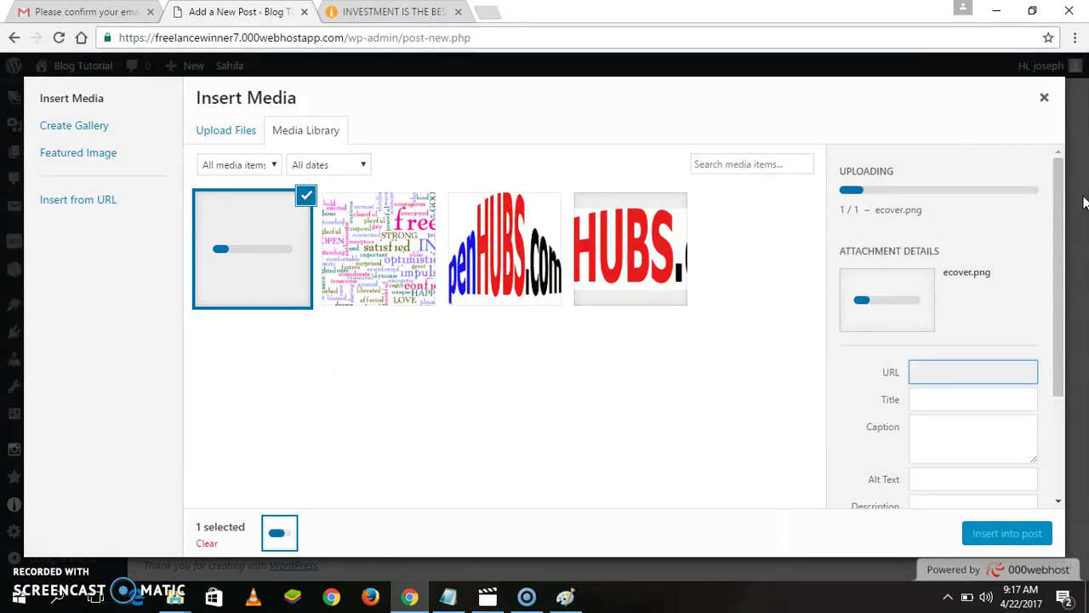
{"action": "left_click", "coordinate": [1061, 219]}
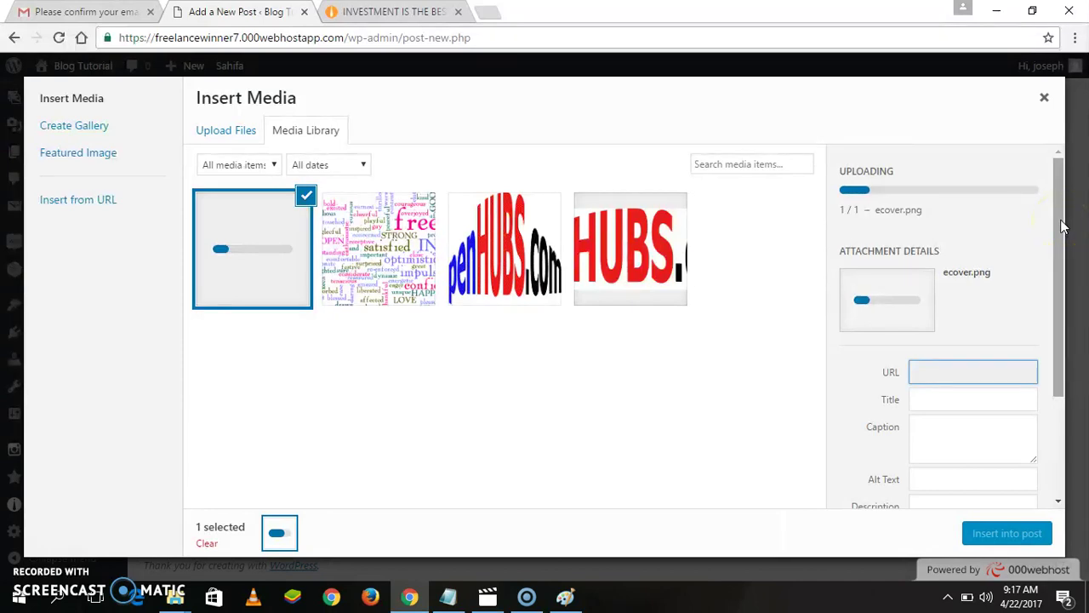
{"action": "left_click_drag", "start_coordinate": [1060, 223], "coordinate": [1065, 241]}
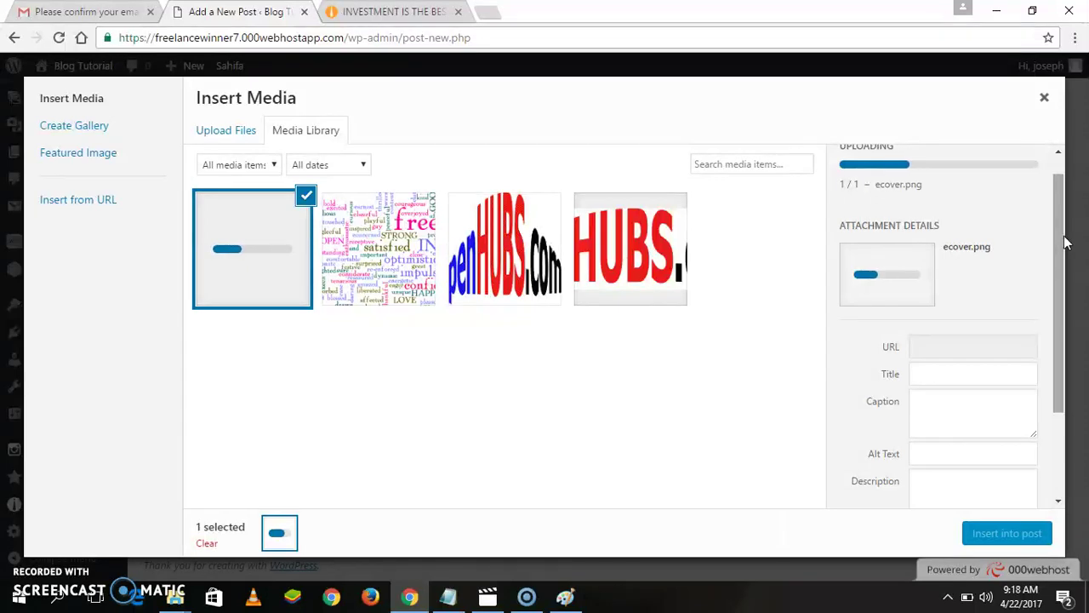
Open the blog's home page and examine the post entry, sidebar and category list.
{"action": "left_click", "coordinate": [392, 11]}
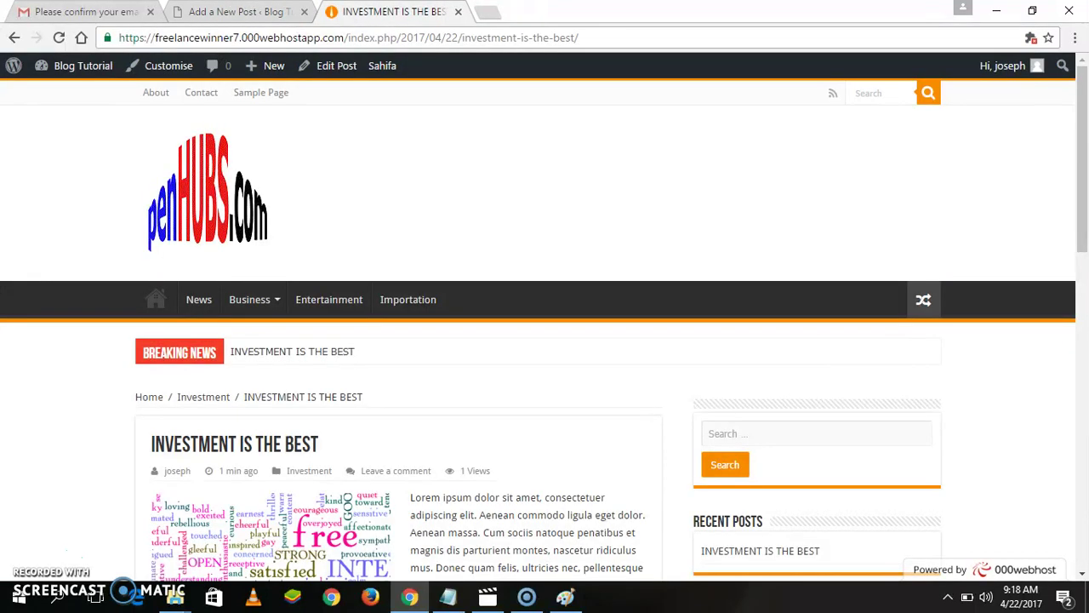
{"action": "mouse_move", "coordinate": [1080, 149]}
{"action": "left_mouse_down"}
{"action": "mouse_move", "coordinate": [1084, 298]}
{"action": "mouse_move", "coordinate": [1081, 136]}
{"action": "left_mouse_up"}
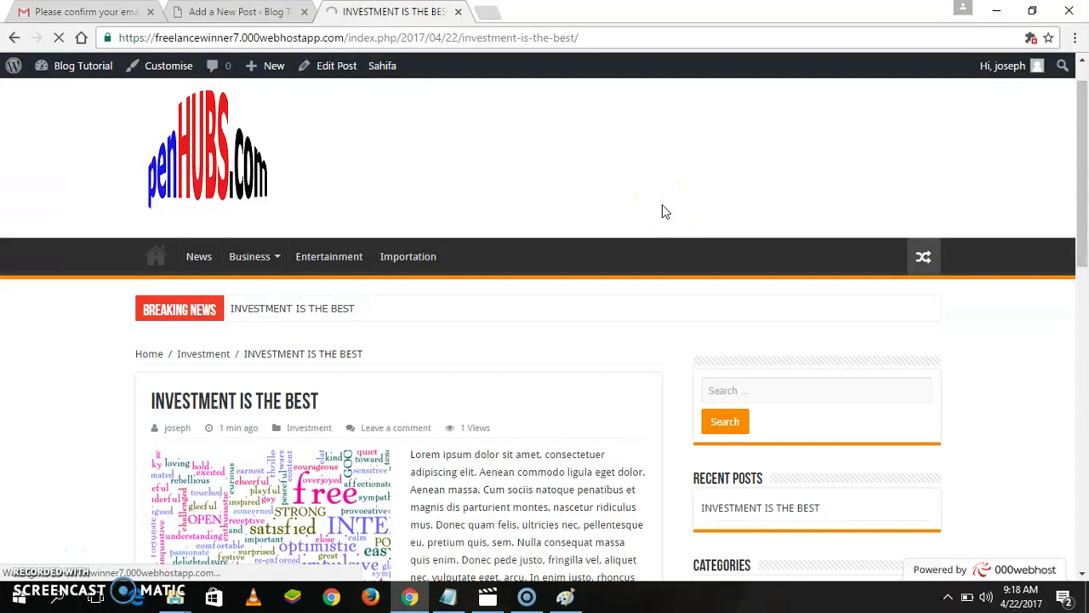
{"action": "left_click", "coordinate": [242, 449]}
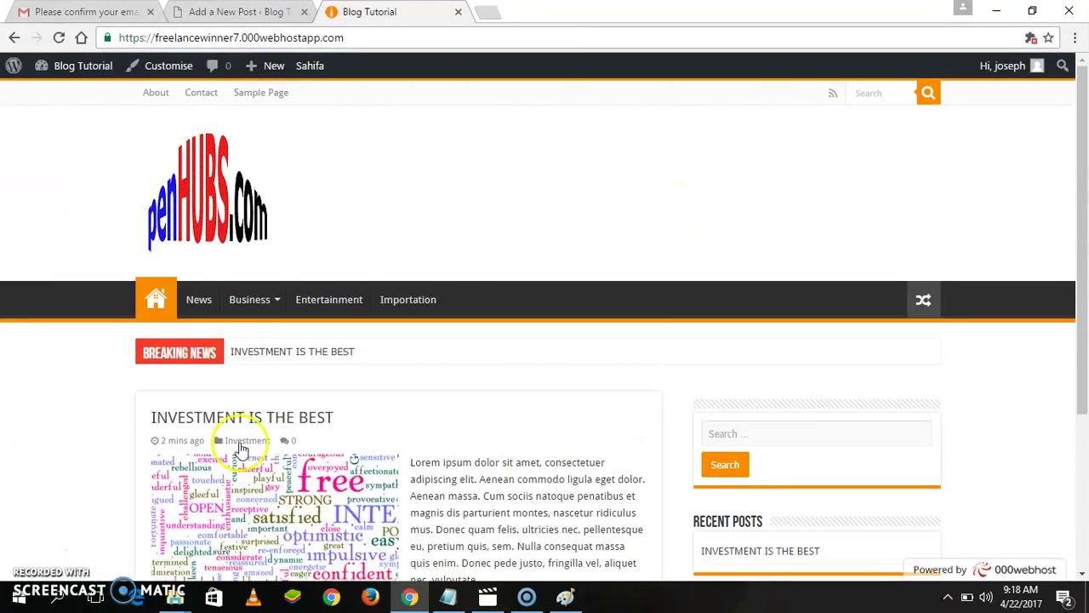
{"action": "left_click_drag", "start_coordinate": [1080, 151], "coordinate": [1085, 311]}
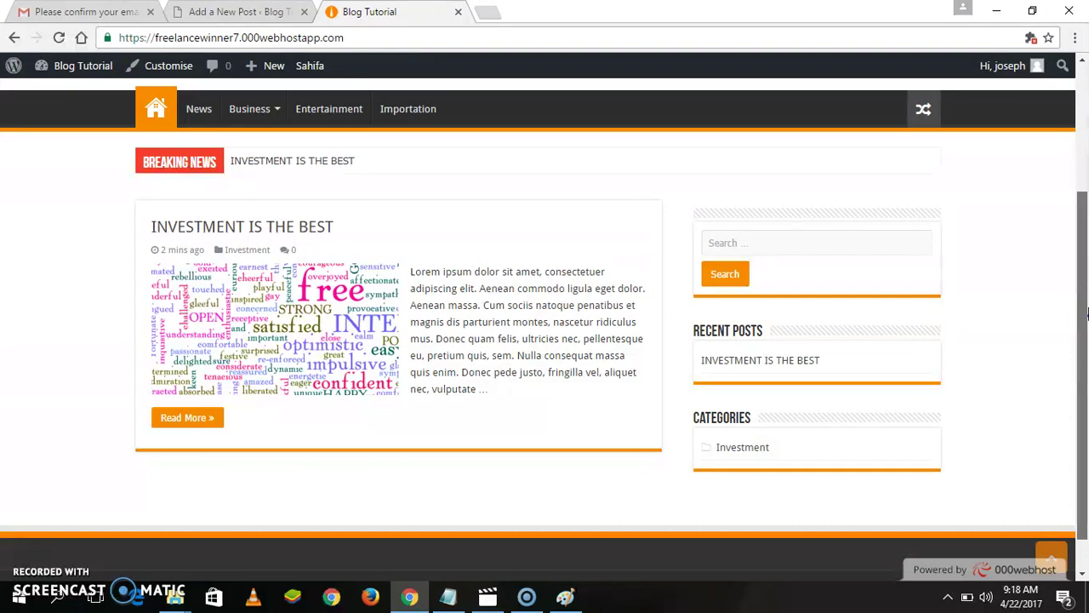
{"action": "scroll", "coordinate": [1086, 313], "scroll_direction": "up", "scroll_amount": 3}
Return to the post editor, insert the uploaded ecover.png into the post body and align it left.
{"action": "left_click", "coordinate": [256, 11]}
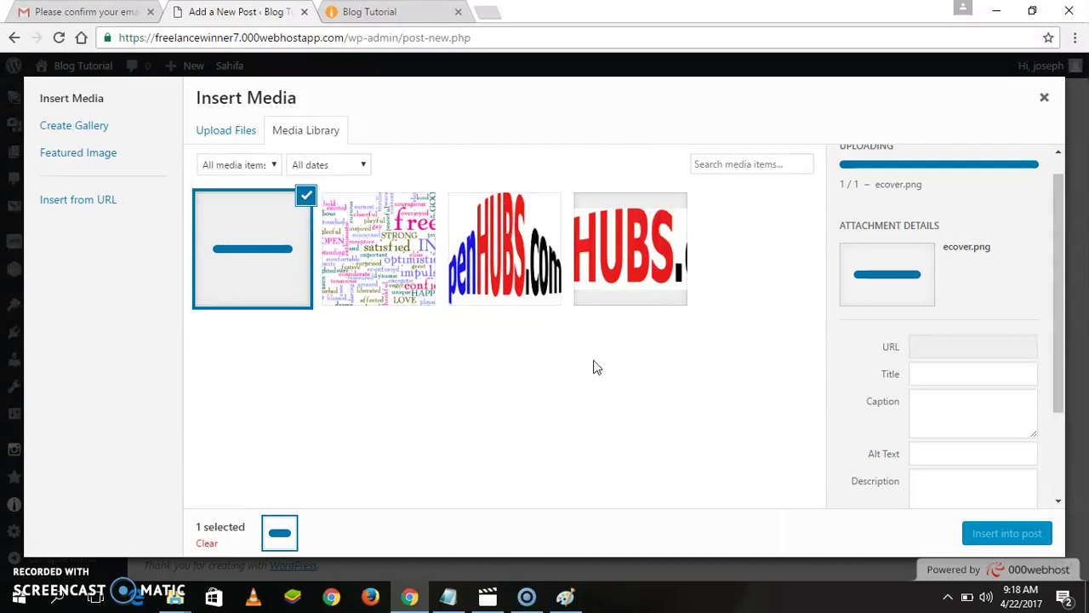
{"action": "left_click", "coordinate": [666, 367]}
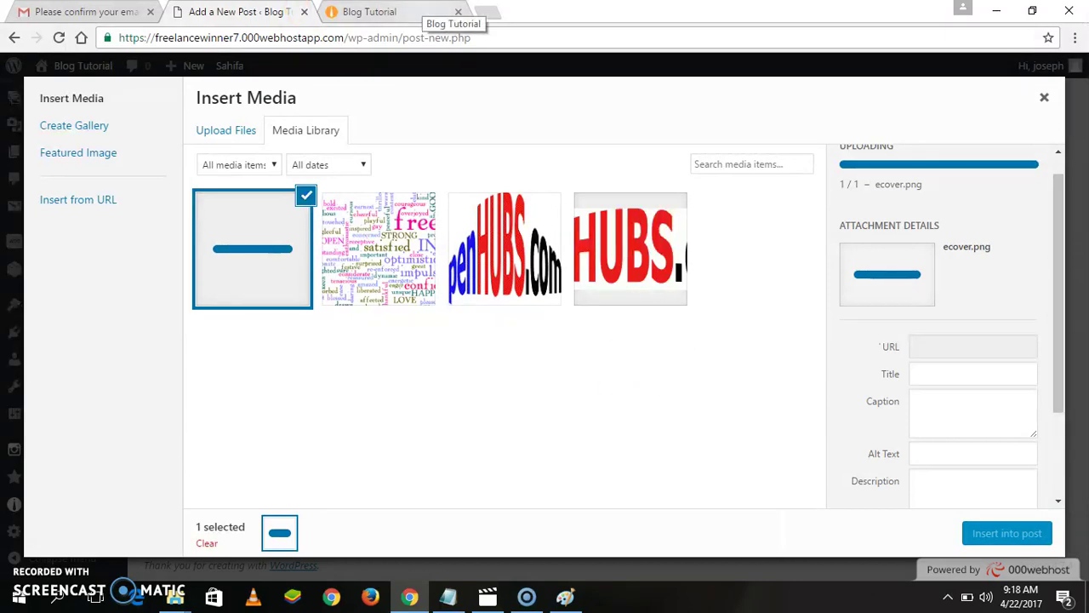
{"action": "left_click", "coordinate": [71, 12]}
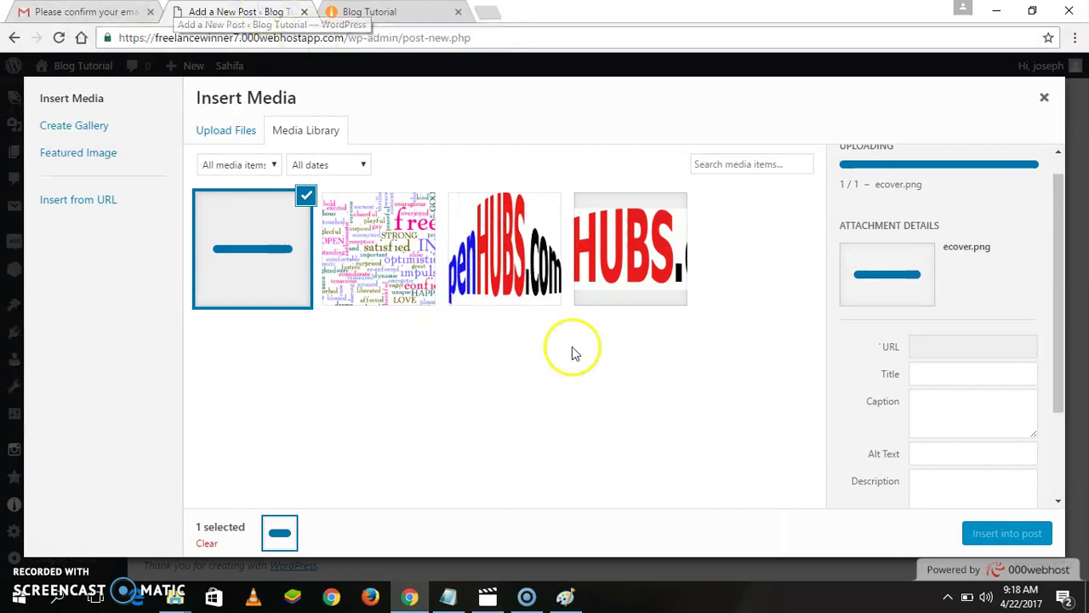
{"action": "left_click", "coordinate": [992, 531]}
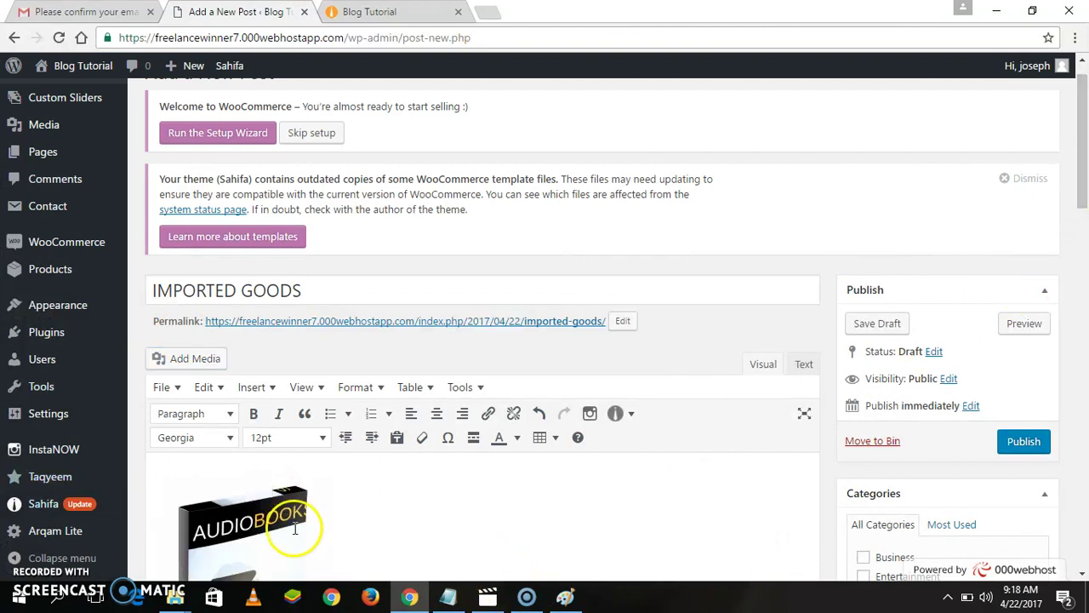
{"action": "left_click", "coordinate": [295, 529]}
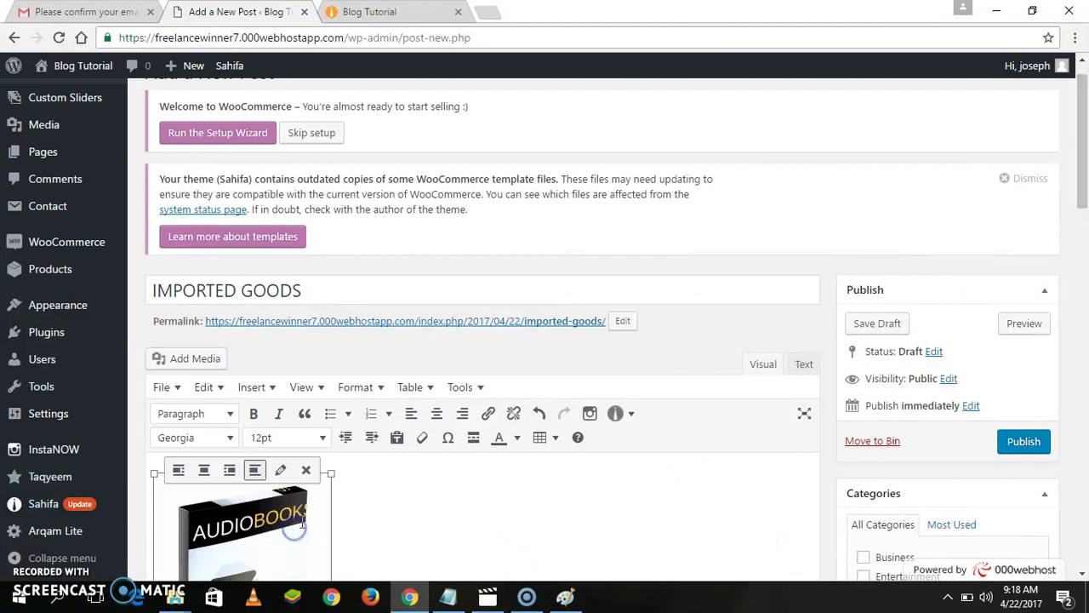
{"action": "left_click", "coordinate": [412, 415]}
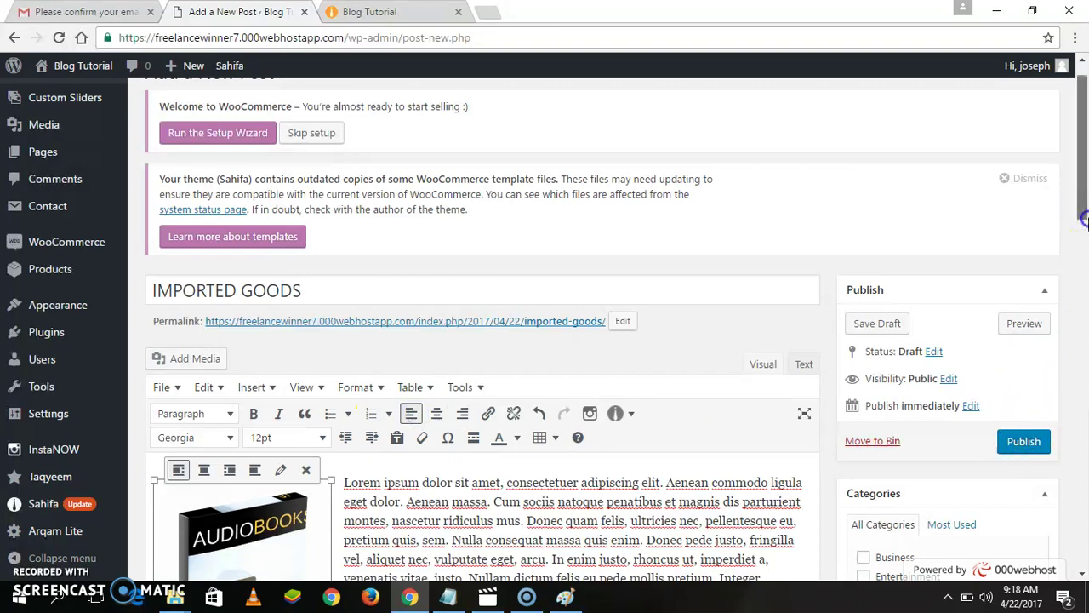
Set the ecover.png audiobook cover from the media library as the featured image and publish the IMPORTED GOODS post.
{"action": "scroll", "coordinate": [1087, 237], "scroll_direction": "down", "scroll_amount": 3}
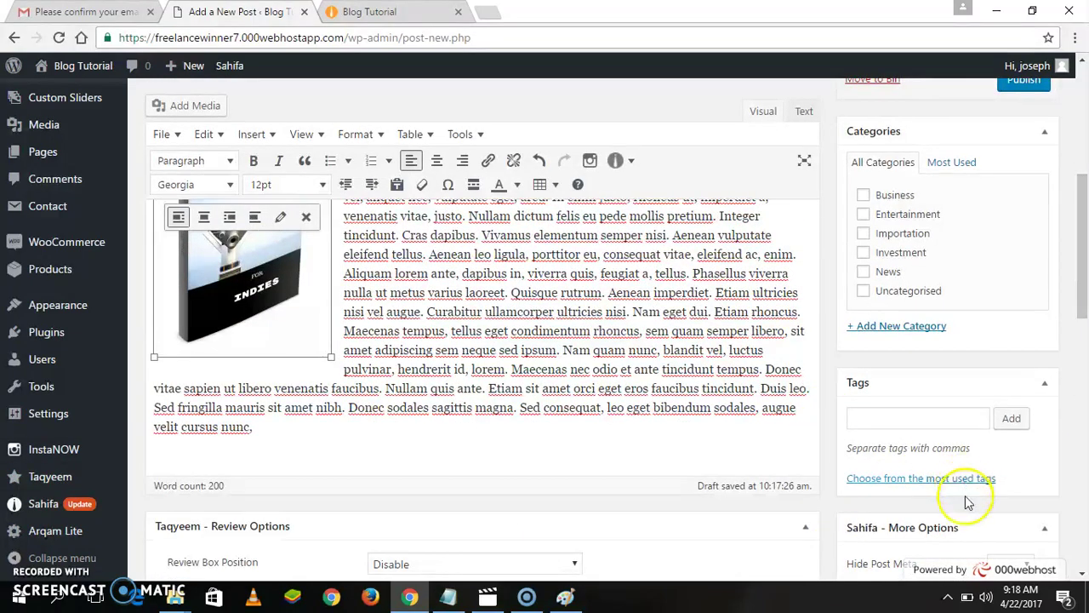
{"action": "left_click", "coordinate": [1085, 374]}
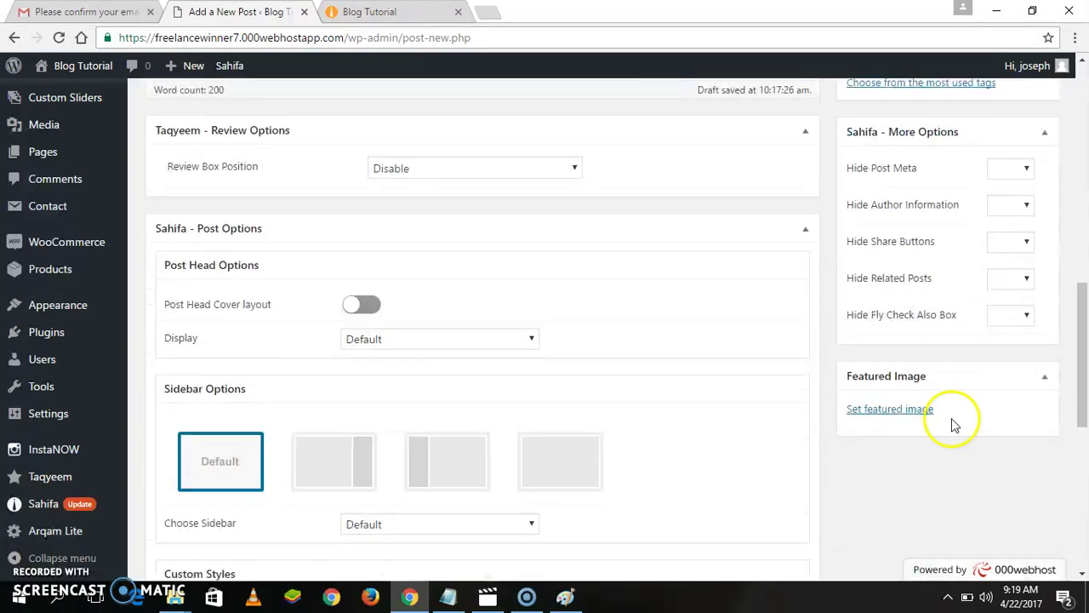
{"action": "left_click", "coordinate": [892, 417]}
{"action": "left_click", "coordinate": [86, 243]}
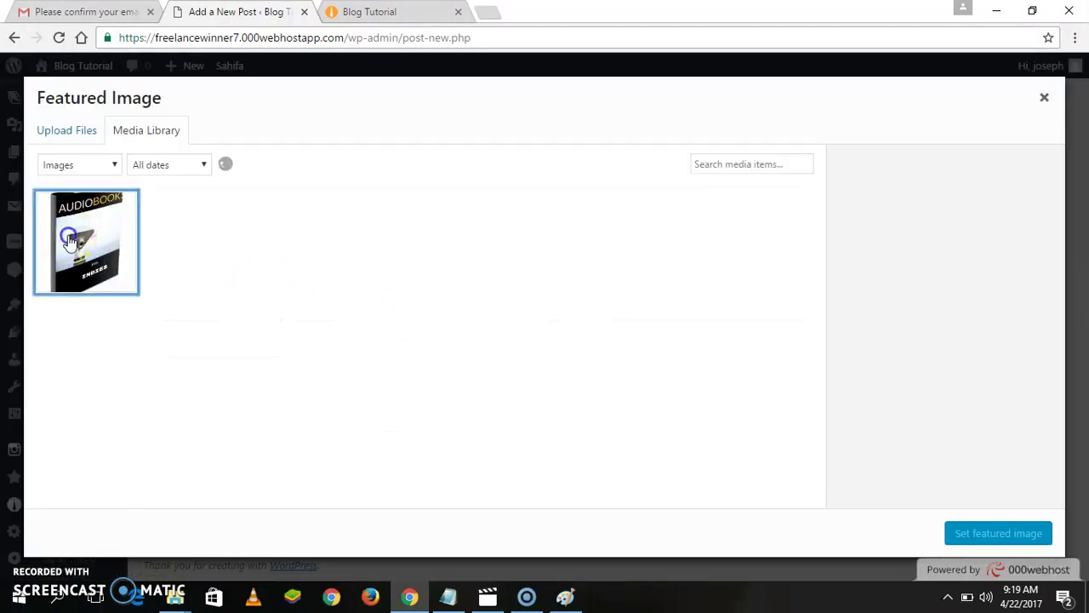
{"action": "left_click", "coordinate": [987, 529]}
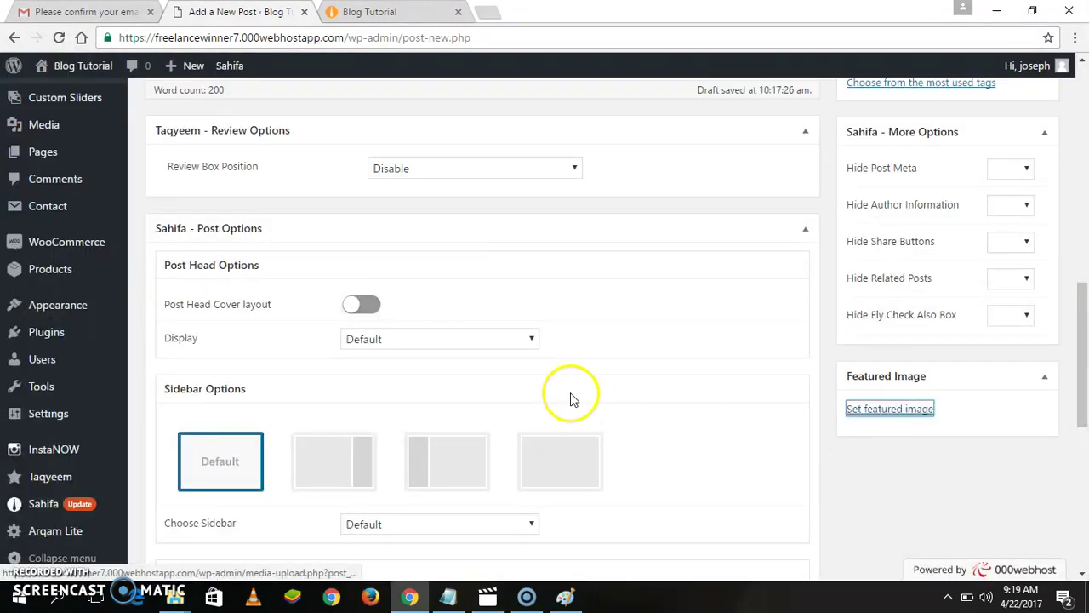
{"action": "left_click_drag", "start_coordinate": [1081, 291], "coordinate": [1069, 146]}
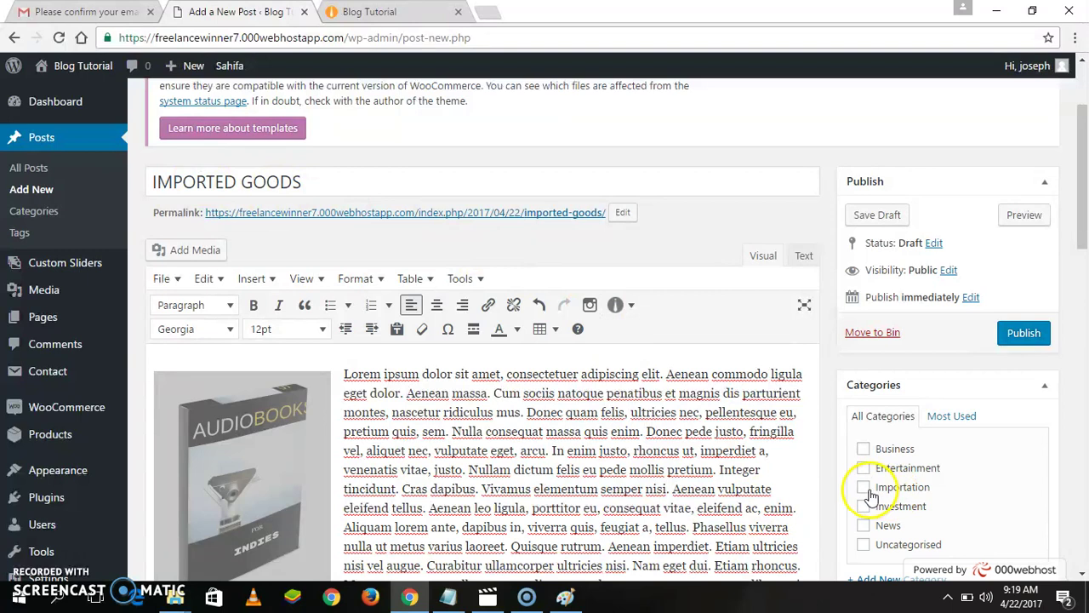
{"action": "left_click", "coordinate": [1019, 337]}
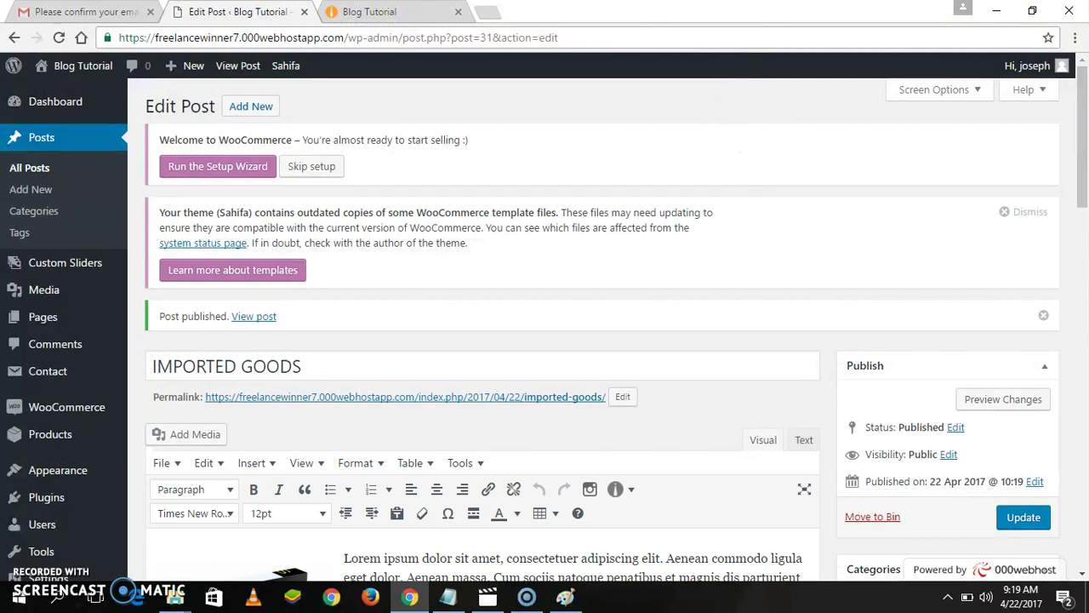
Reload the blog's home page and examine the IMPORTED GOODS entry with its thumbnail, recent posts and categories.
{"action": "left_click", "coordinate": [425, 12]}
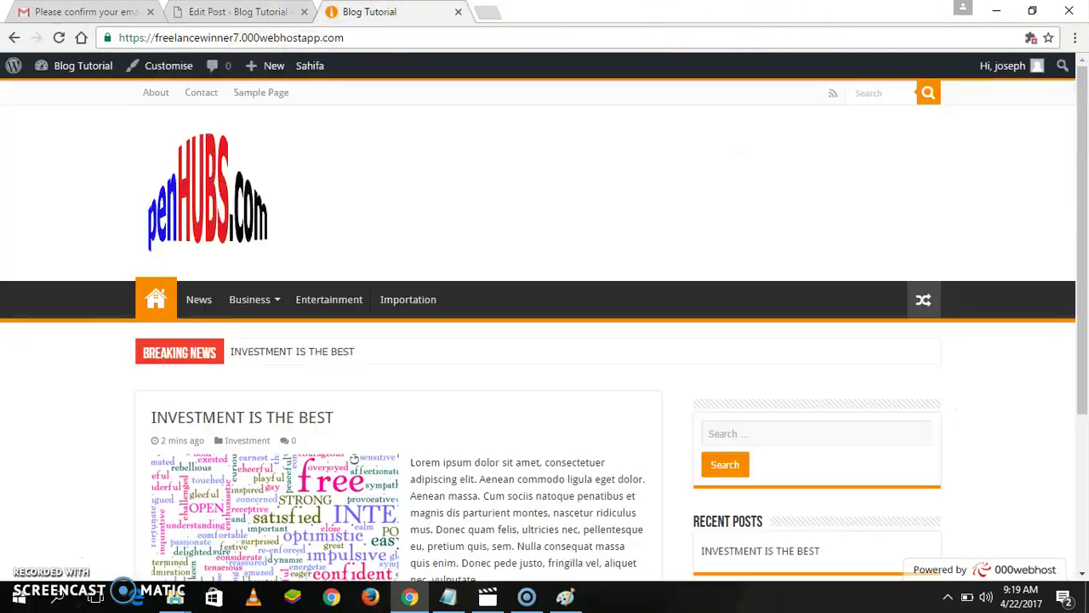
{"action": "left_click", "coordinate": [58, 37]}
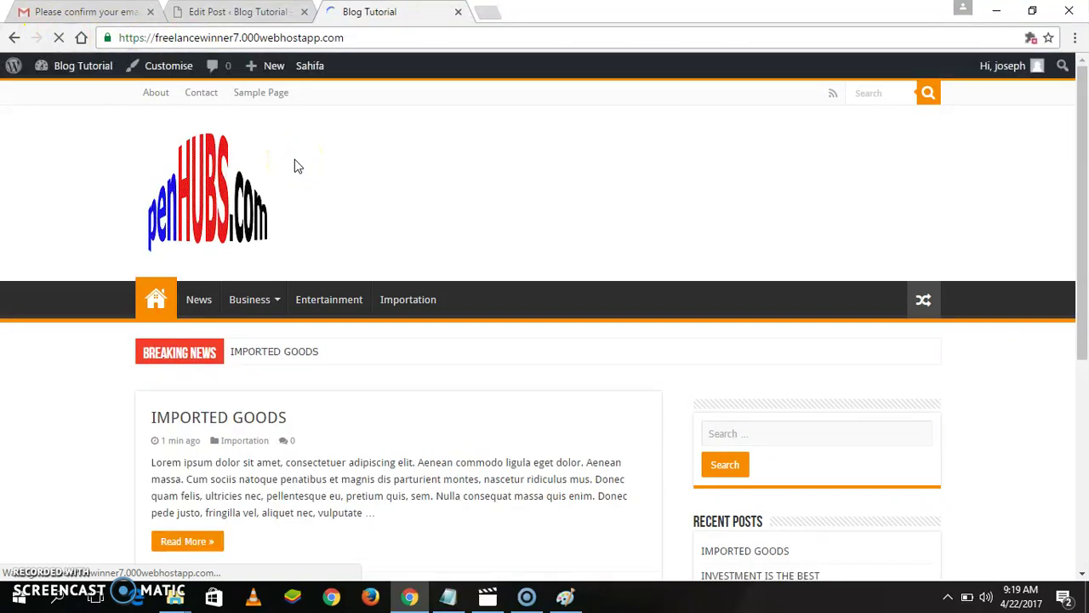
{"action": "left_click_drag", "start_coordinate": [1080, 170], "coordinate": [1001, 345]}
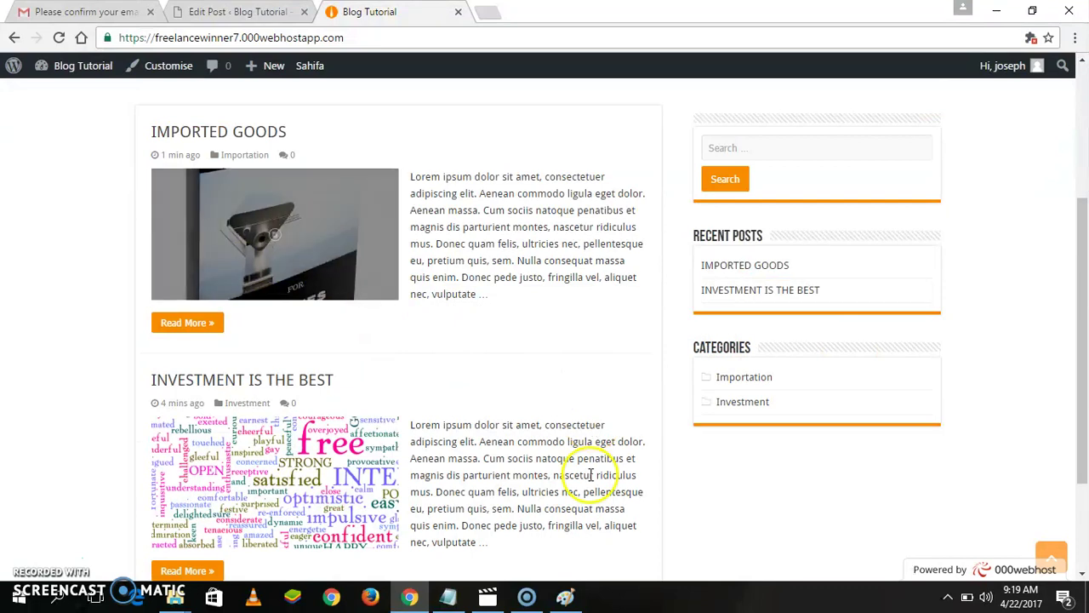
{"action": "left_click_drag", "start_coordinate": [1072, 275], "coordinate": [1081, 206]}
Start a new post titled ENTERTAINMENT RELEASES STRESS and paste the copied Lorem ipsum text into its body.
{"action": "left_click", "coordinate": [223, 12]}
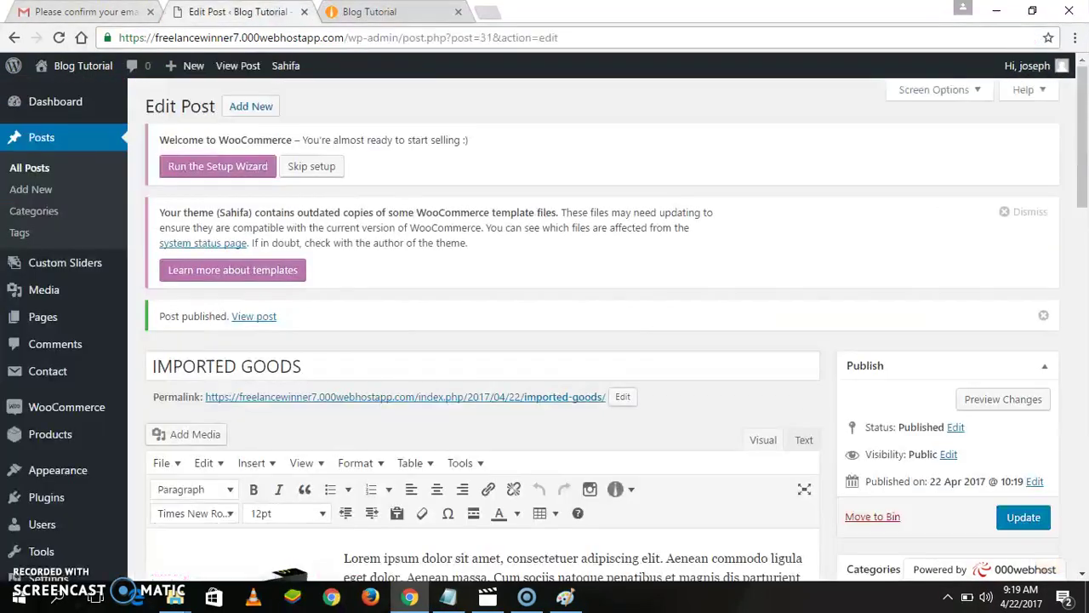
{"action": "left_click", "coordinate": [249, 106]}
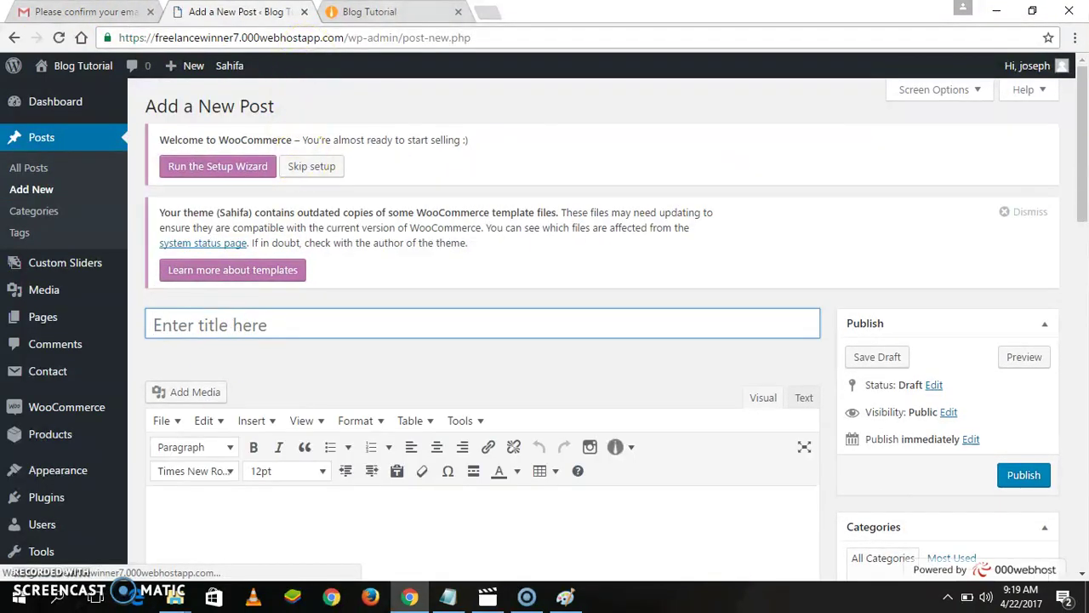
{"action": "key", "text": "ctrl+Tab"}
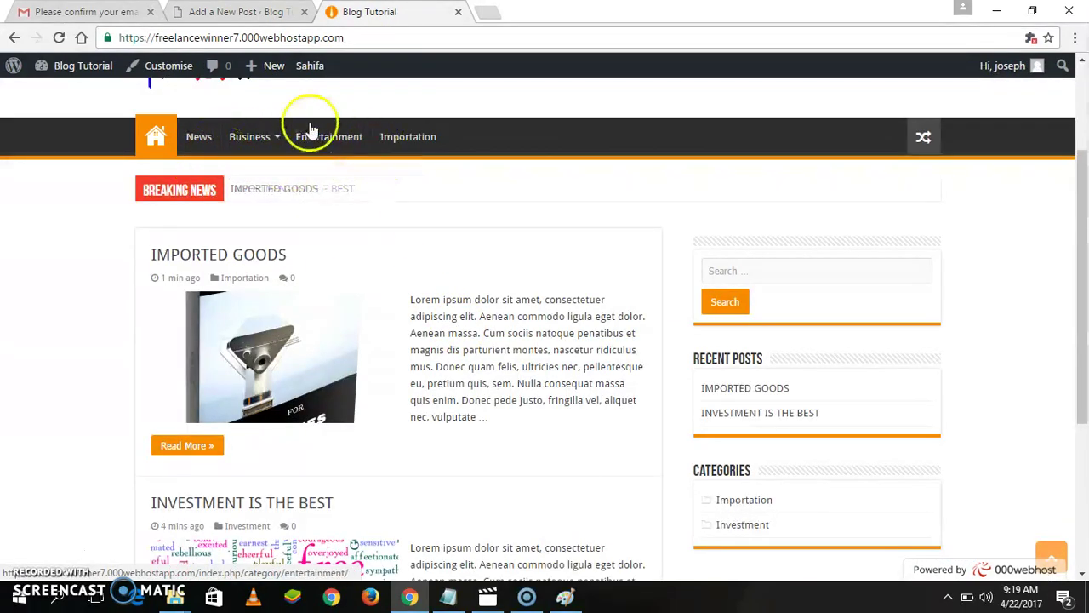
{"action": "left_click", "coordinate": [238, 12]}
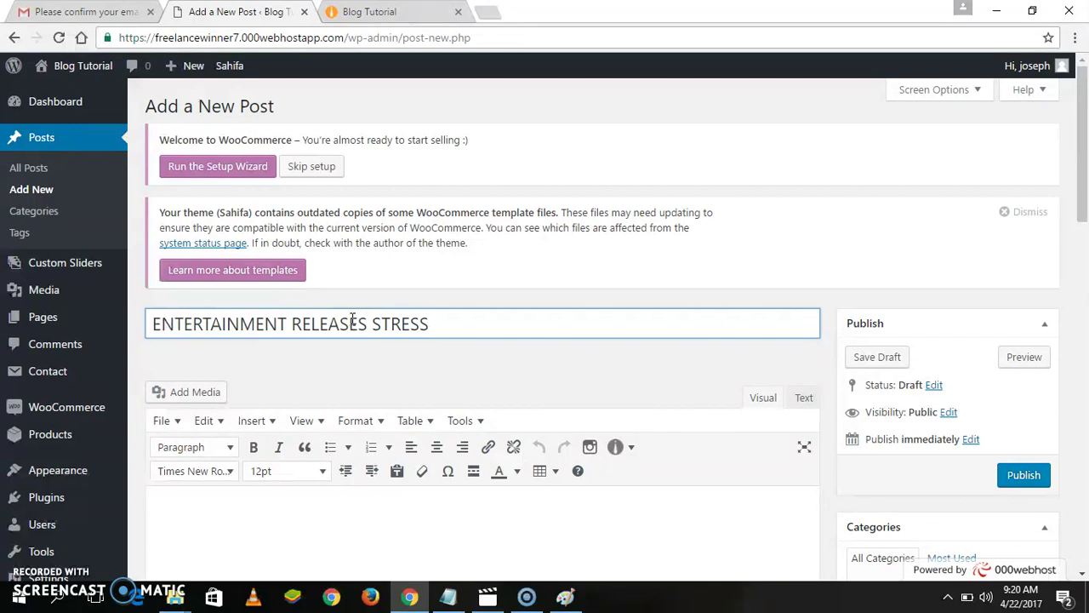
{"action": "left_click", "coordinate": [299, 493]}
{"action": "right_click", "coordinate": [299, 493]}
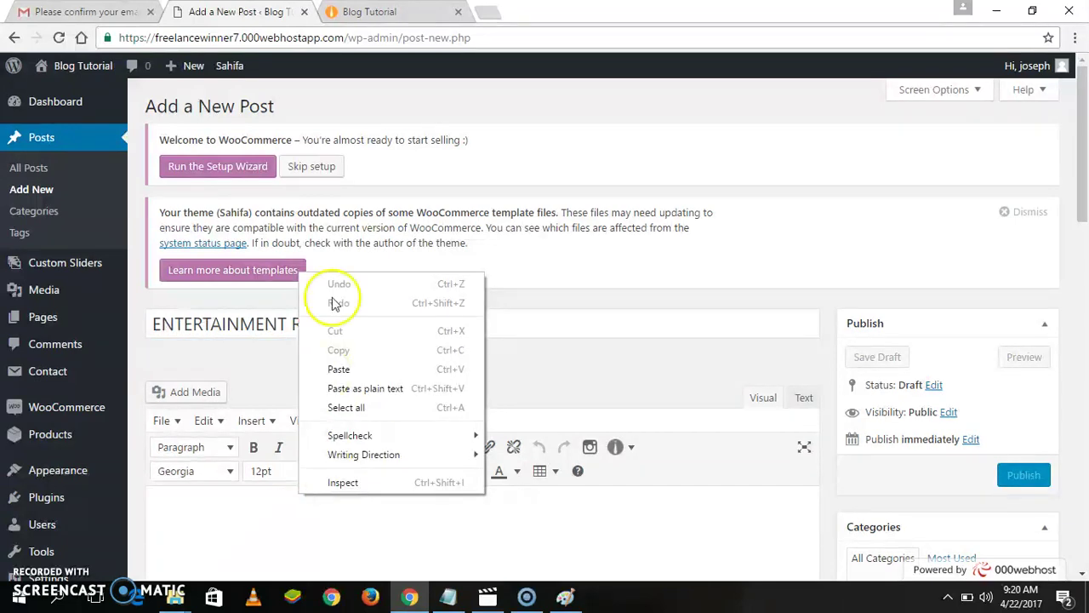
{"action": "left_click", "coordinate": [338, 368]}
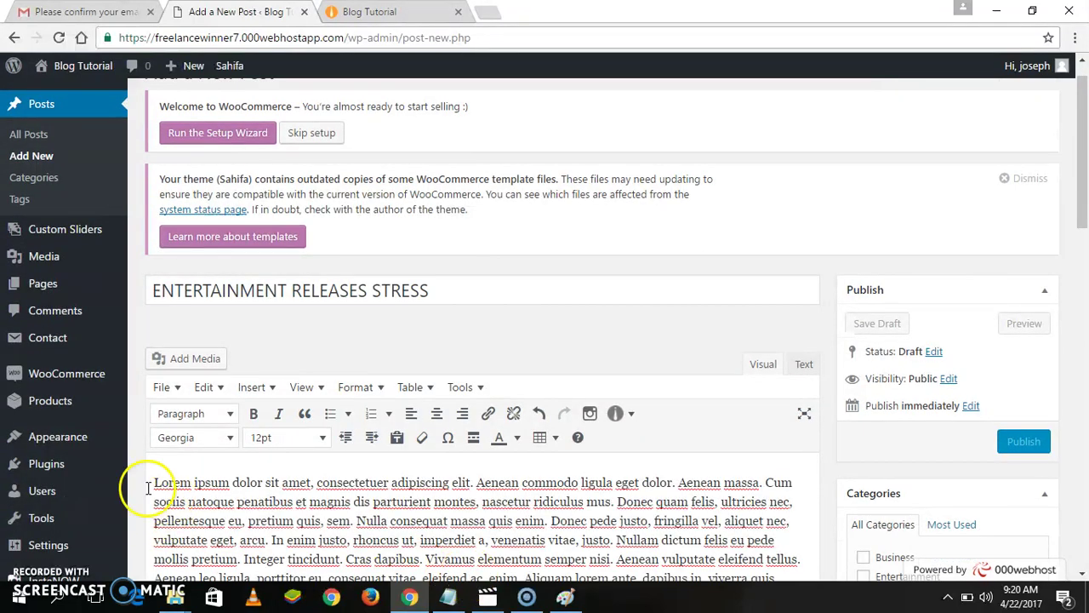
Upload online-jobs.png from the computer's LOGOS folder as media for the ENTERTAINMENT RELEASES STRESS post.
{"action": "left_click", "coordinate": [195, 359]}
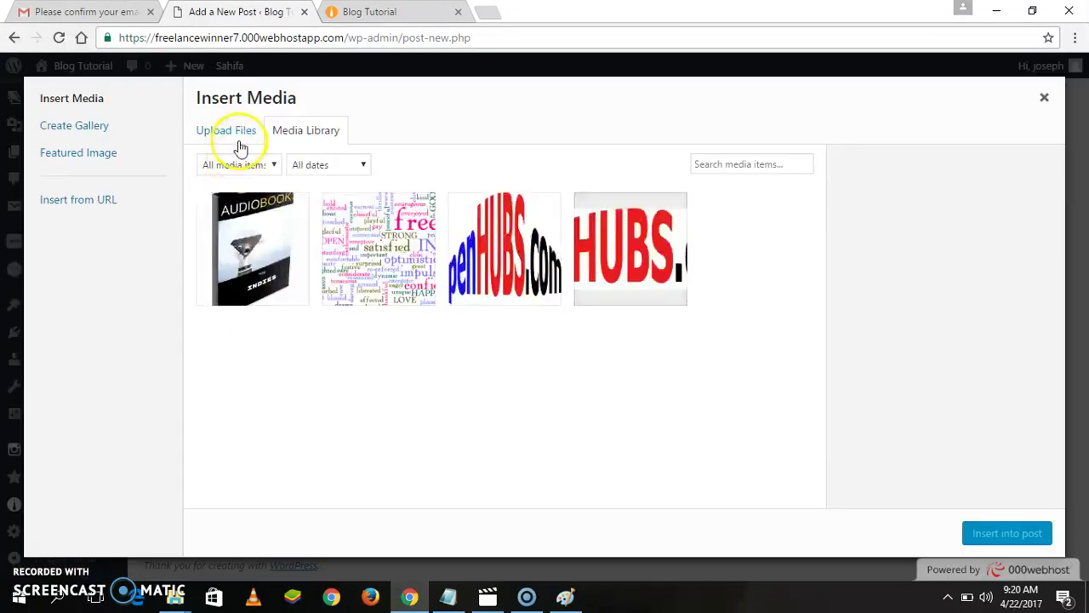
{"action": "left_click", "coordinate": [227, 131]}
{"action": "left_click", "coordinate": [606, 336]}
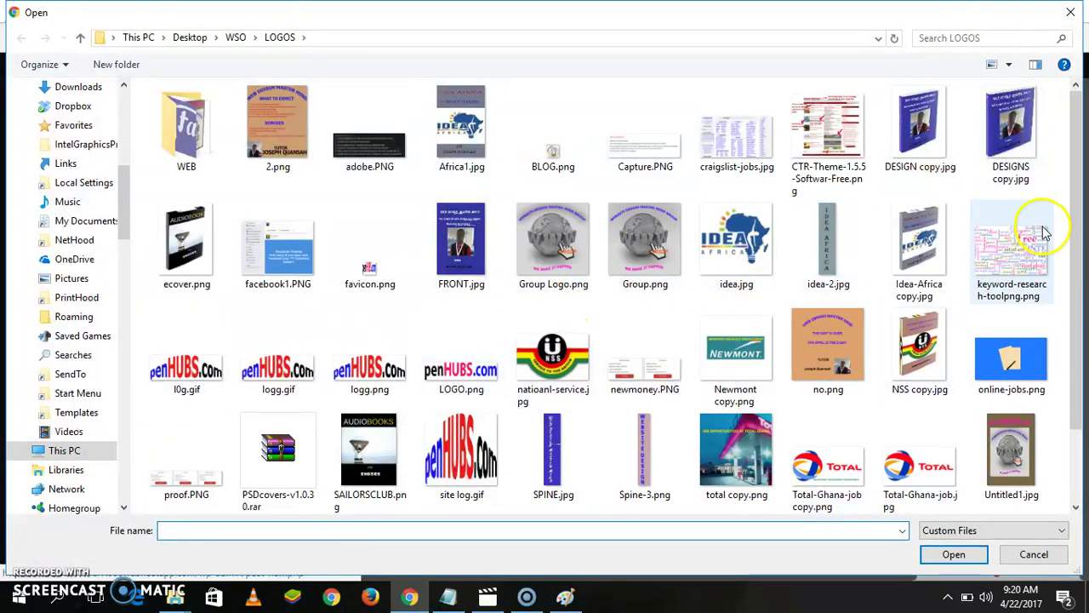
{"action": "left_click_drag", "start_coordinate": [1076, 231], "coordinate": [1083, 315]}
{"action": "left_click", "coordinate": [1021, 447]}
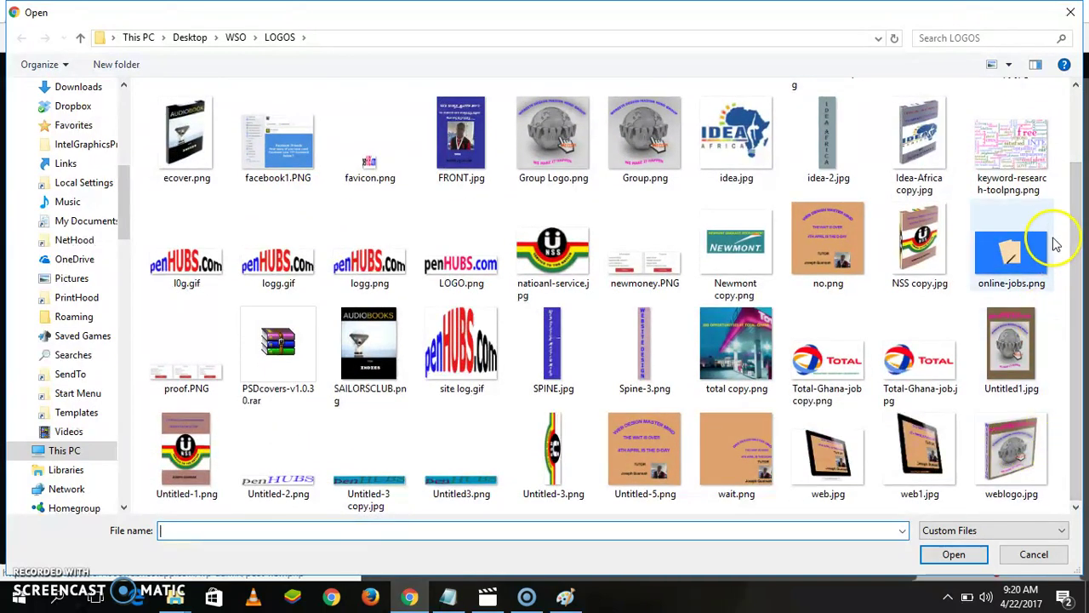
{"action": "left_click", "coordinate": [1013, 256]}
{"action": "left_click", "coordinate": [953, 554]}
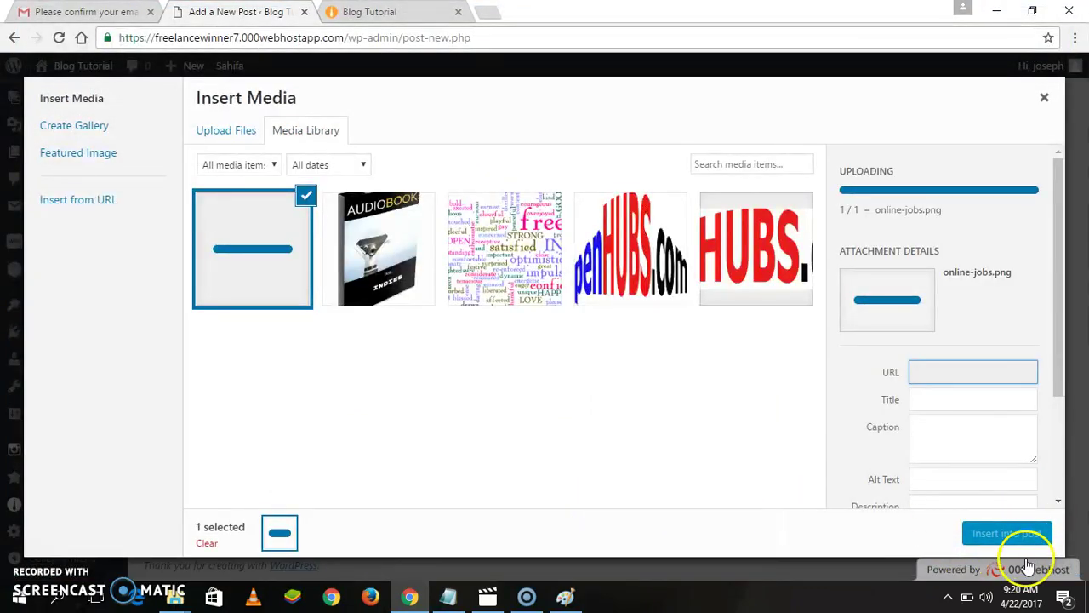
Insert the uploaded online-jobs.png into the post body and align it left of the text.
{"action": "left_click", "coordinate": [1005, 536]}
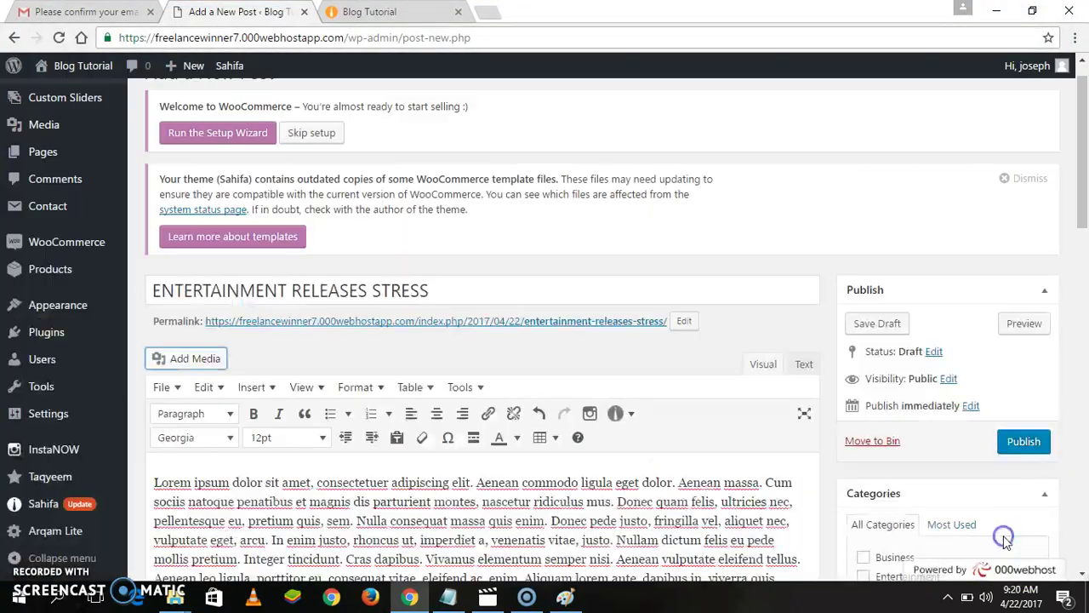
{"action": "left_click", "coordinate": [286, 505]}
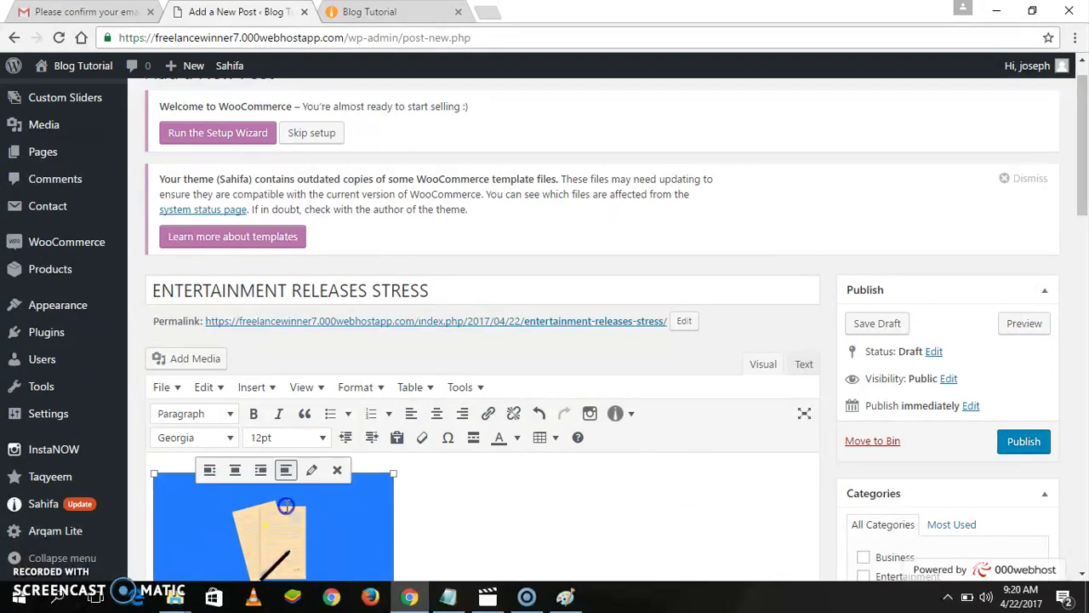
{"action": "left_click", "coordinate": [411, 412]}
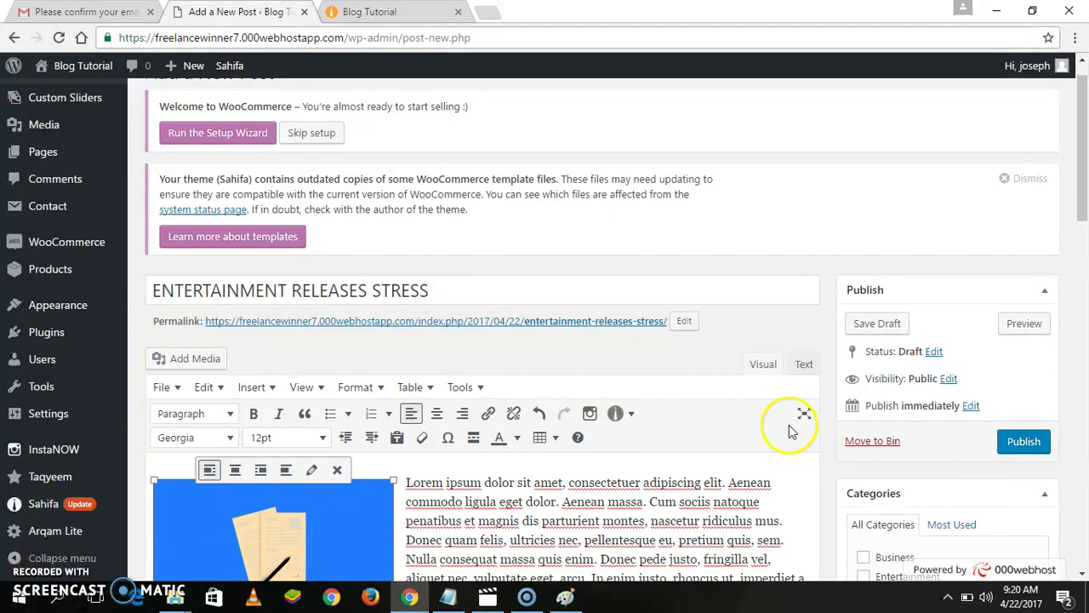
Assign the post to the Entertainment category and set online-jobs.png from the media library as its featured image.
{"action": "scroll", "coordinate": [1082, 267], "scroll_direction": "down", "scroll_amount": 3}
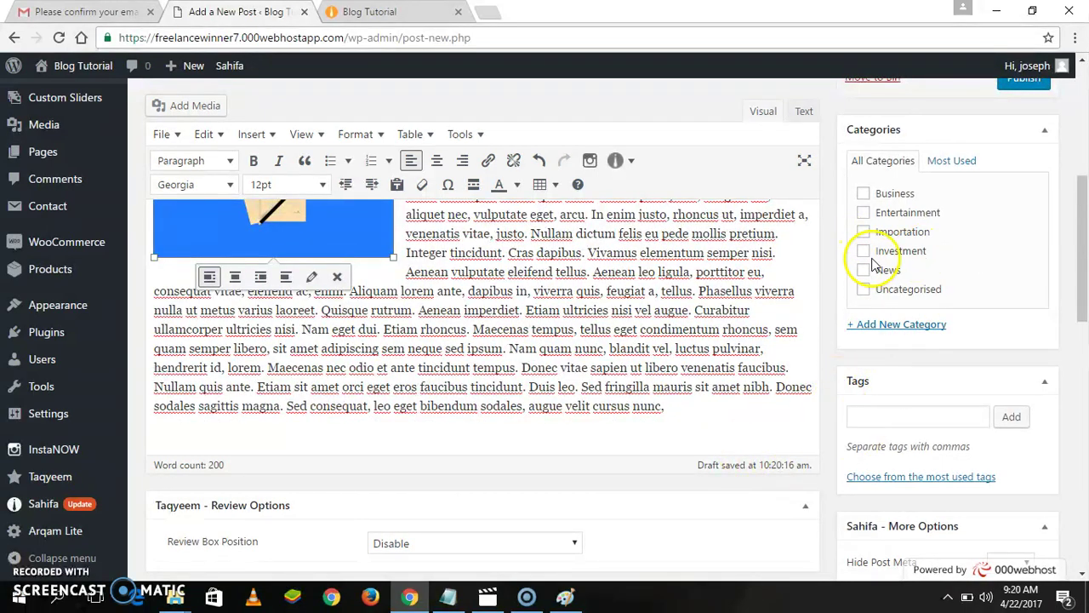
{"action": "left_click", "coordinate": [863, 212]}
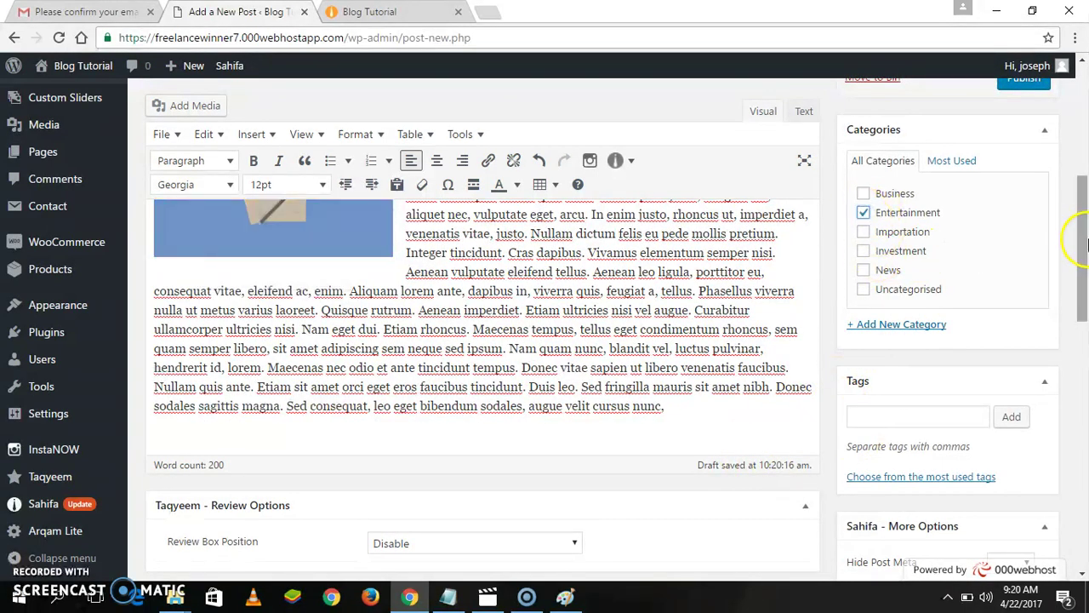
{"action": "left_click_drag", "start_coordinate": [1084, 239], "coordinate": [1084, 378]}
{"action": "left_click", "coordinate": [890, 312]}
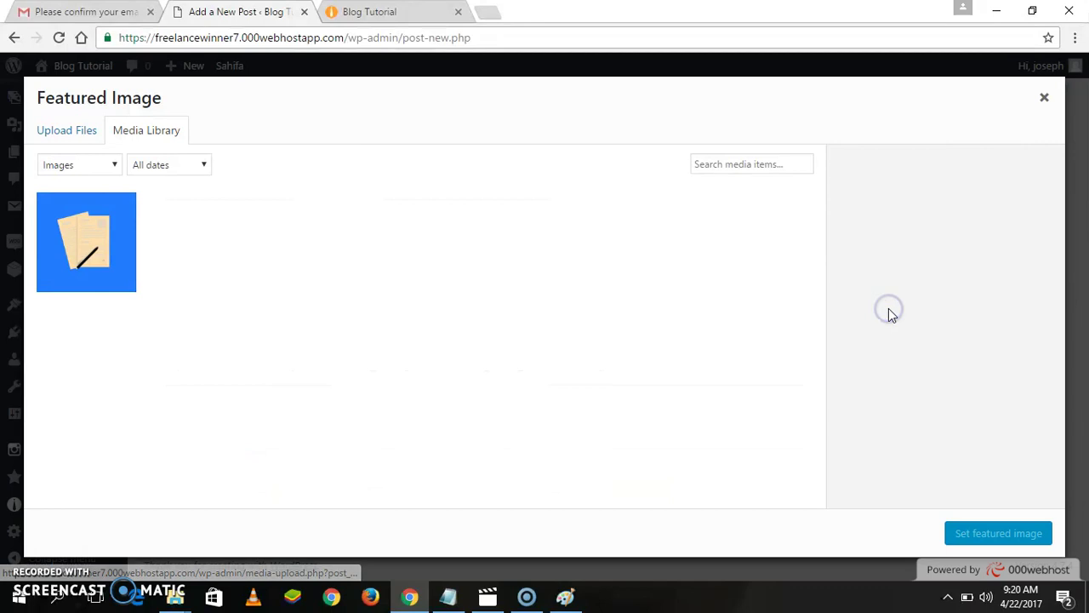
{"action": "left_click", "coordinate": [110, 255]}
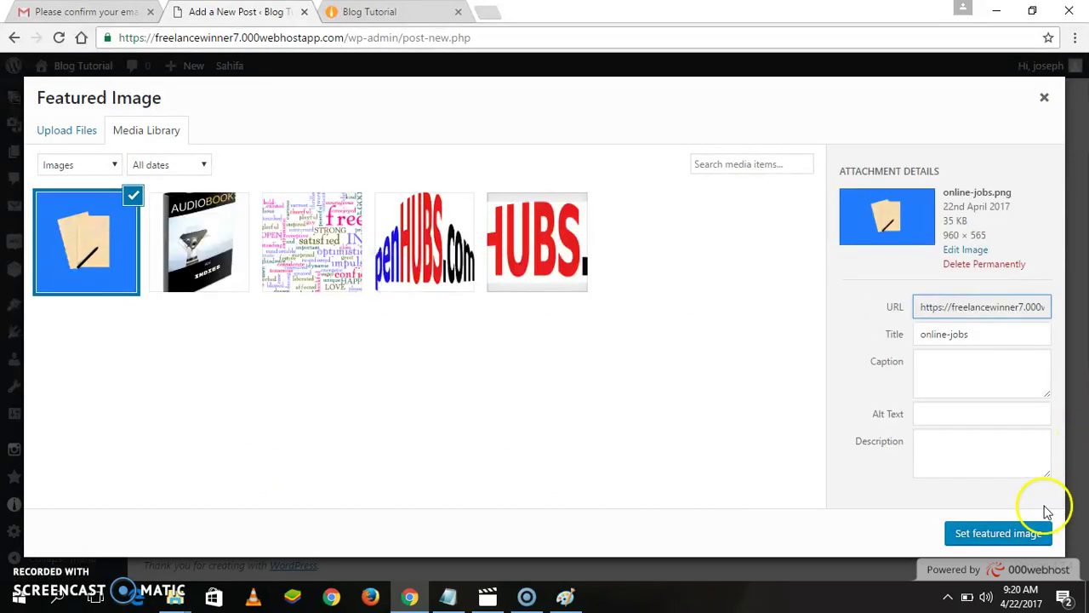
{"action": "left_click", "coordinate": [993, 533]}
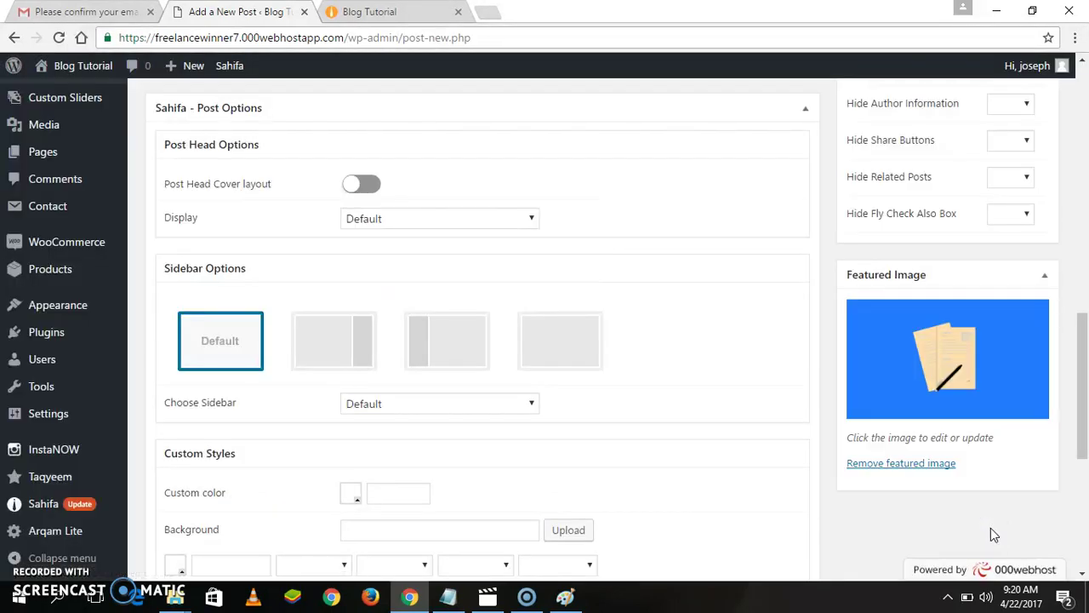
Publish the ENTERTAINMENT RELEASES STRESS post and check its entry and category on the reloaded blog home page.
{"action": "scroll", "coordinate": [1075, 150], "scroll_direction": "up", "scroll_amount": 15}
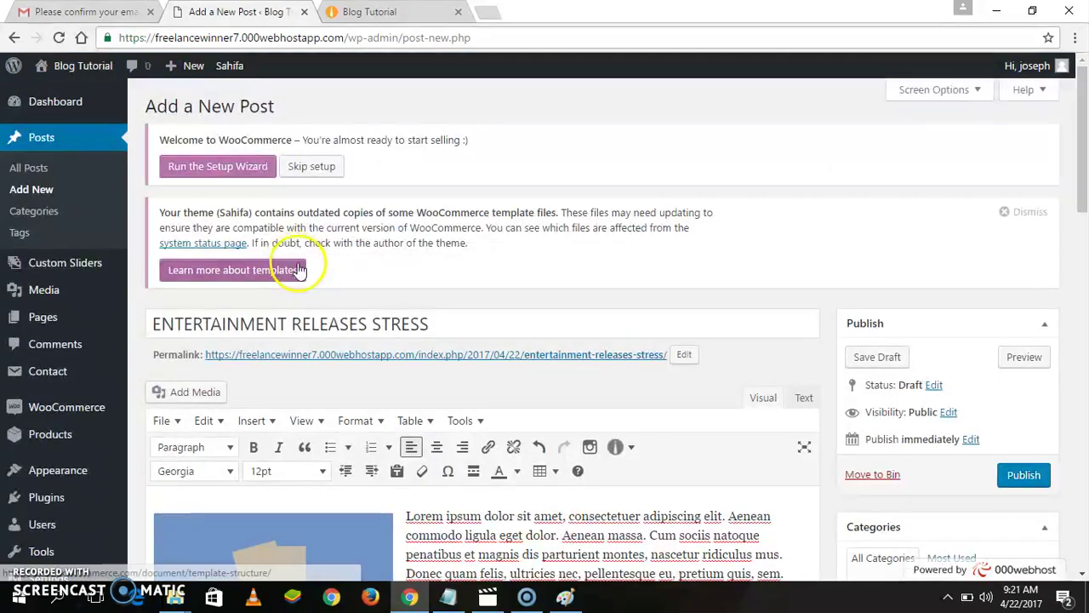
{"action": "left_click", "coordinate": [1024, 478]}
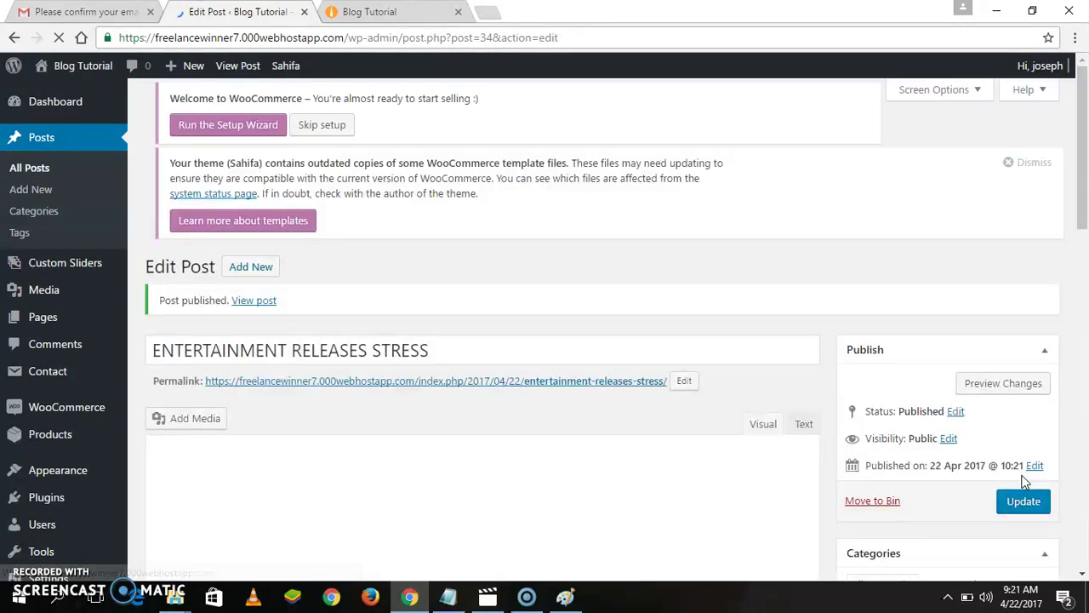
{"action": "key", "text": "ctrl+Tab"}
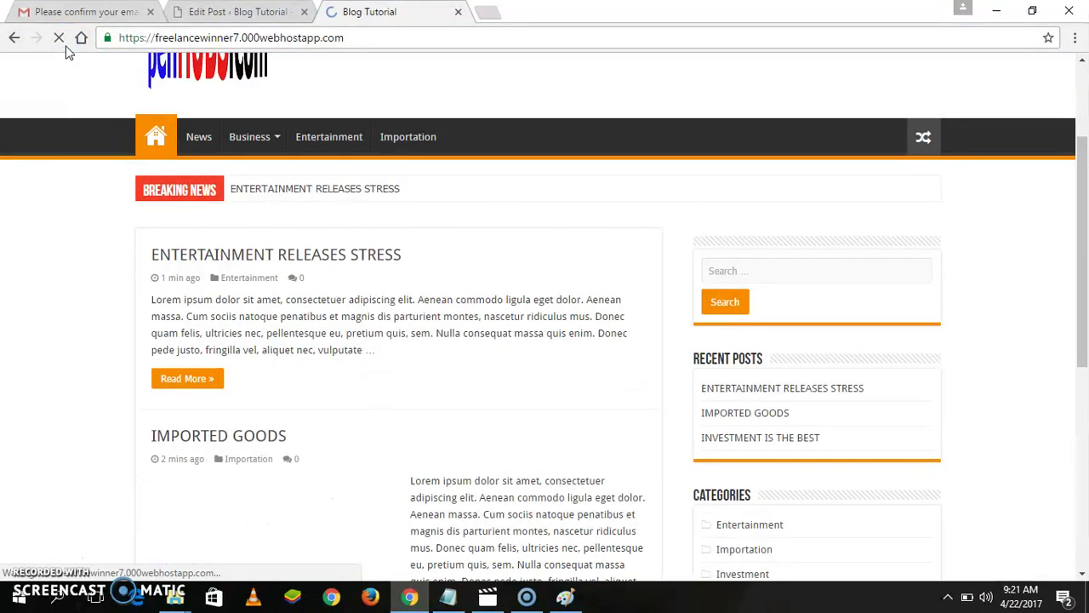
{"action": "left_click_drag", "start_coordinate": [1081, 175], "coordinate": [1055, 238]}
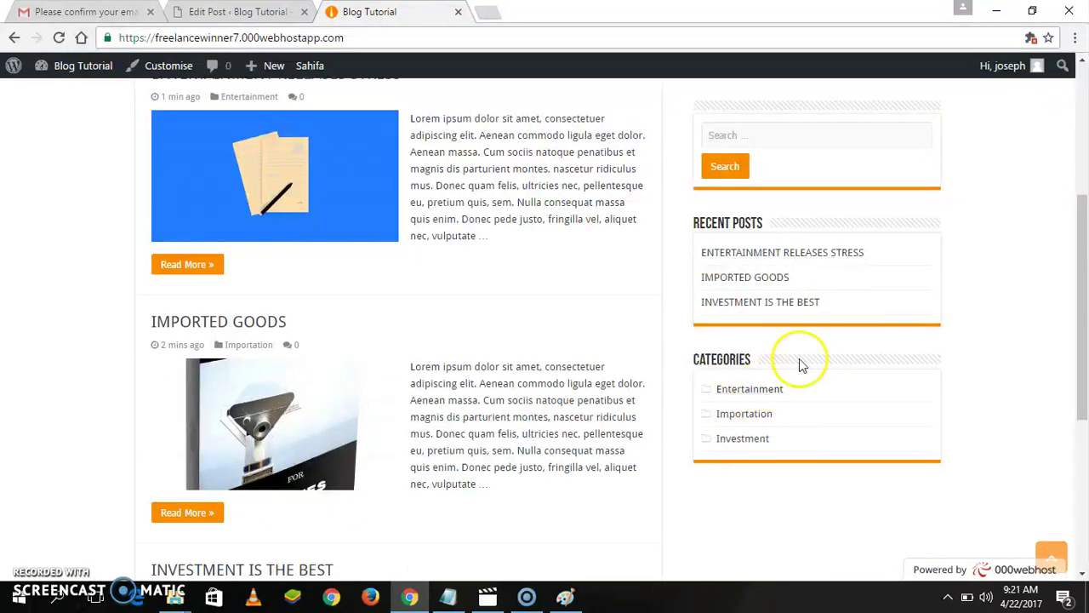
{"action": "mouse_move", "coordinate": [1078, 250]}
{"action": "left_mouse_down"}
{"action": "mouse_move", "coordinate": [1072, 73]}
{"action": "mouse_move", "coordinate": [1064, 252]}
{"action": "left_mouse_up"}
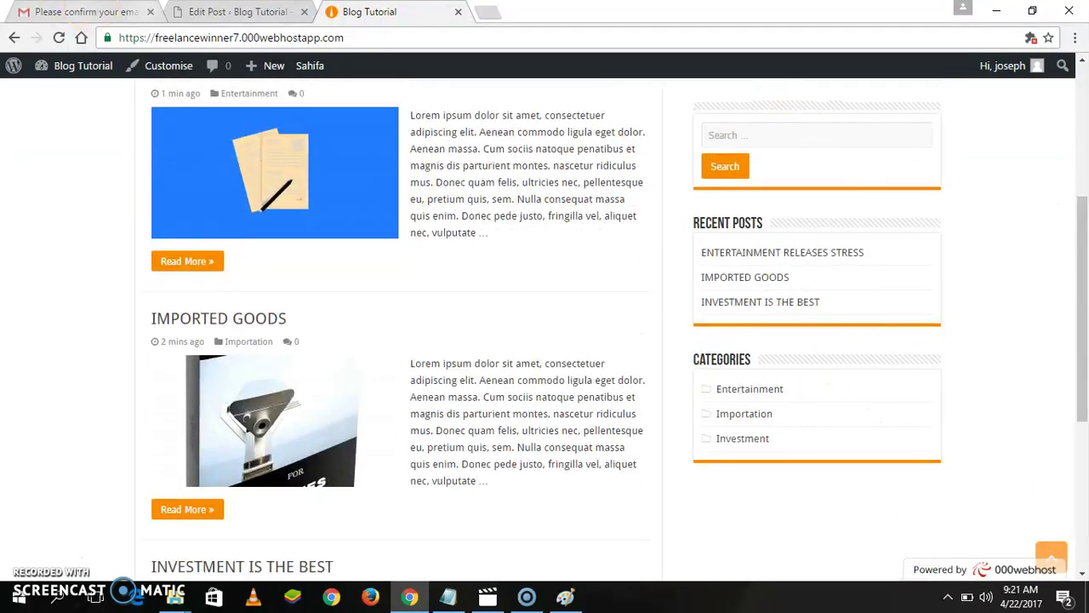
Open the site's widget settings and add a Sahifa - Text or HTML widget to the Primary Widget Area, directly below Search.
{"action": "key", "text": "ctrl+shift+Tab"}
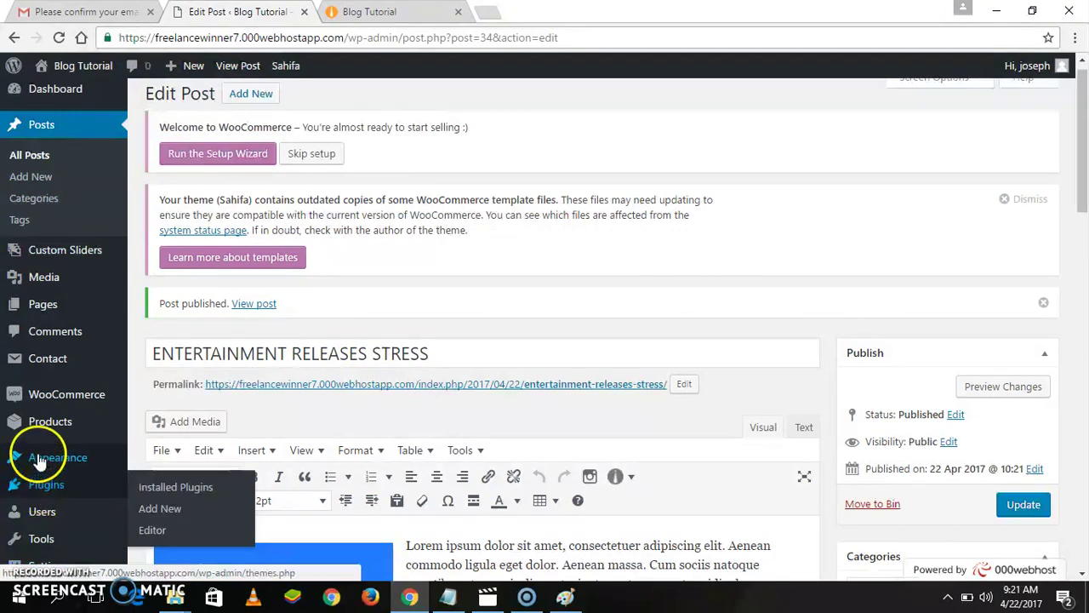
{"action": "mouse_move", "coordinate": [58, 457]}
{"action": "left_click", "coordinate": [158, 491]}
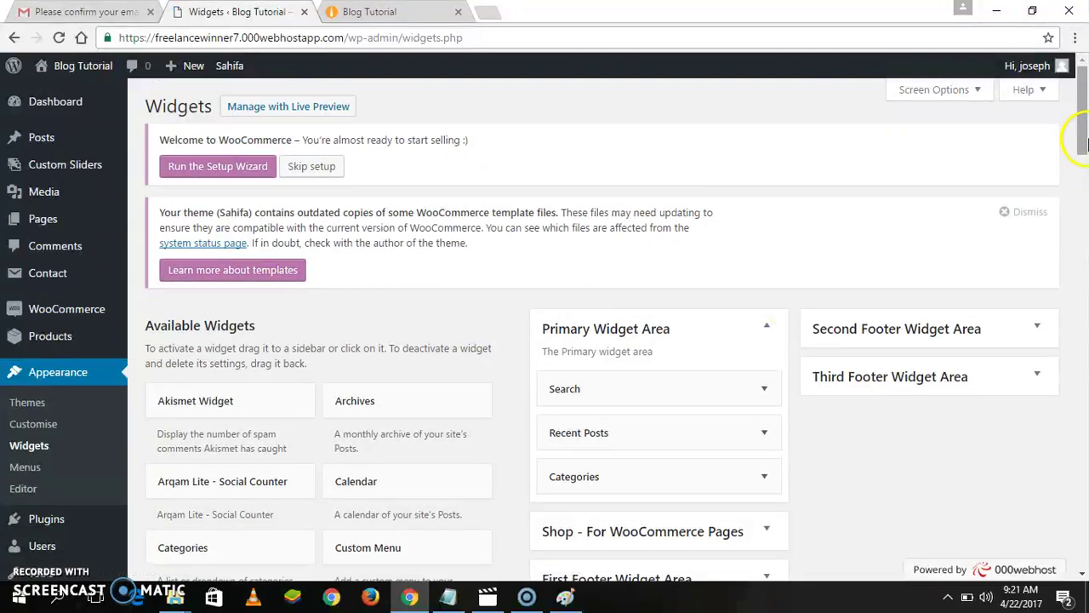
{"action": "left_click_drag", "start_coordinate": [1082, 111], "coordinate": [1086, 368]}
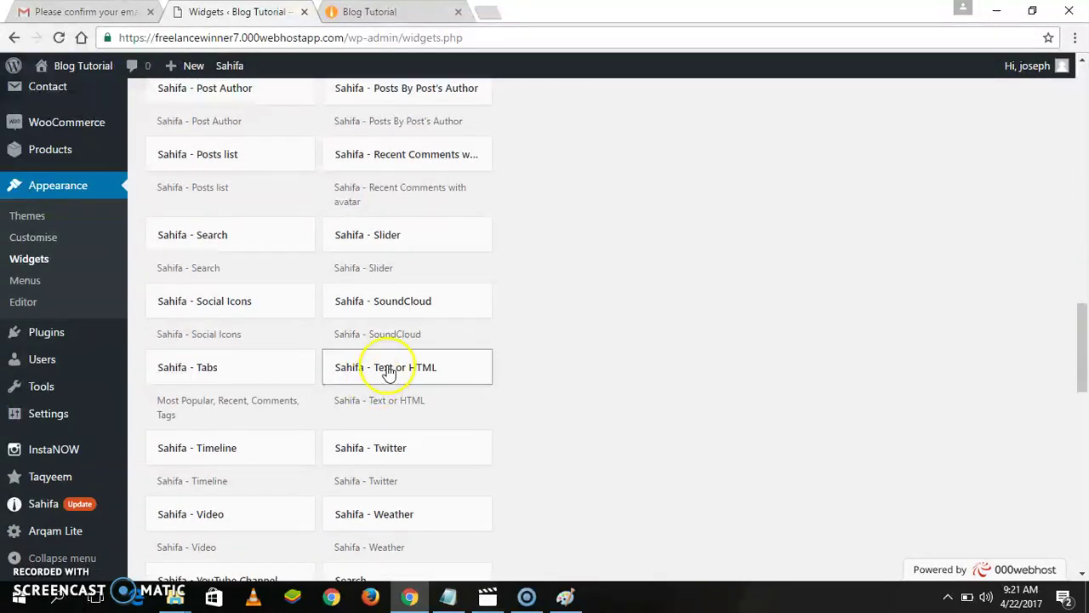
{"action": "left_click_drag", "start_coordinate": [425, 343], "coordinate": [602, 342]}
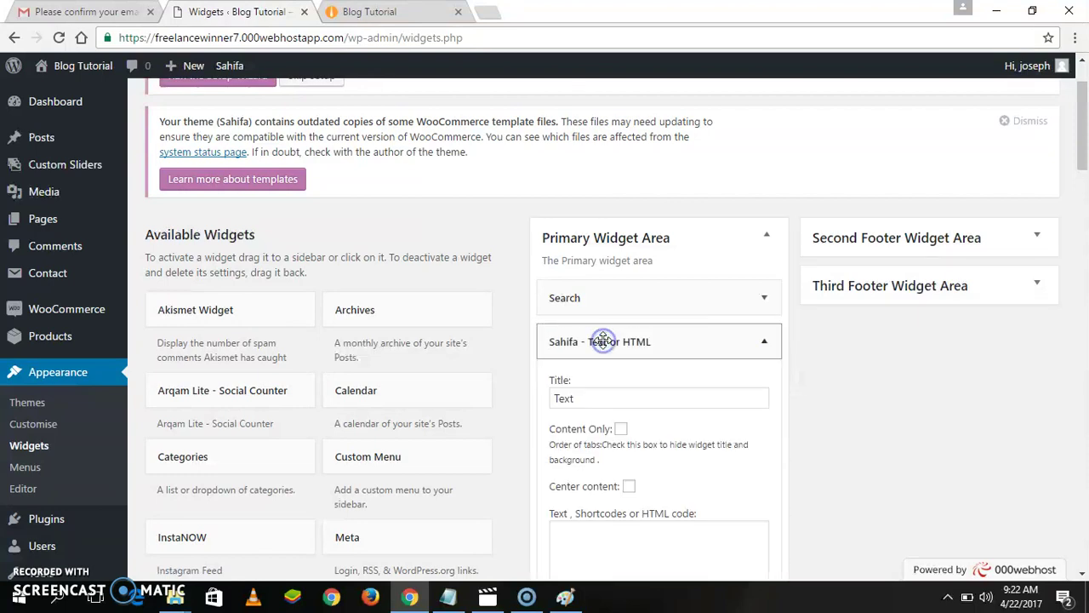
Open a new browser tab.
{"action": "left_click", "coordinate": [487, 12]}
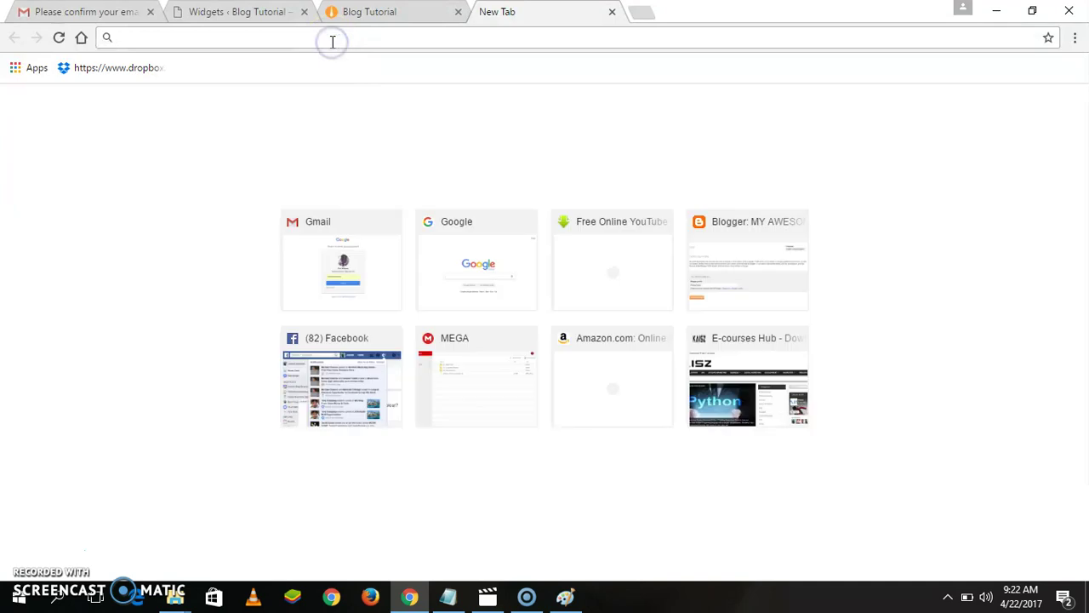
{"action": "type", "text": "gce"}
{"action": "key", "text": "BackSpace"}
{"action": "key", "text": "BackSpace"}
{"action": "key", "text": "BackSpace"}
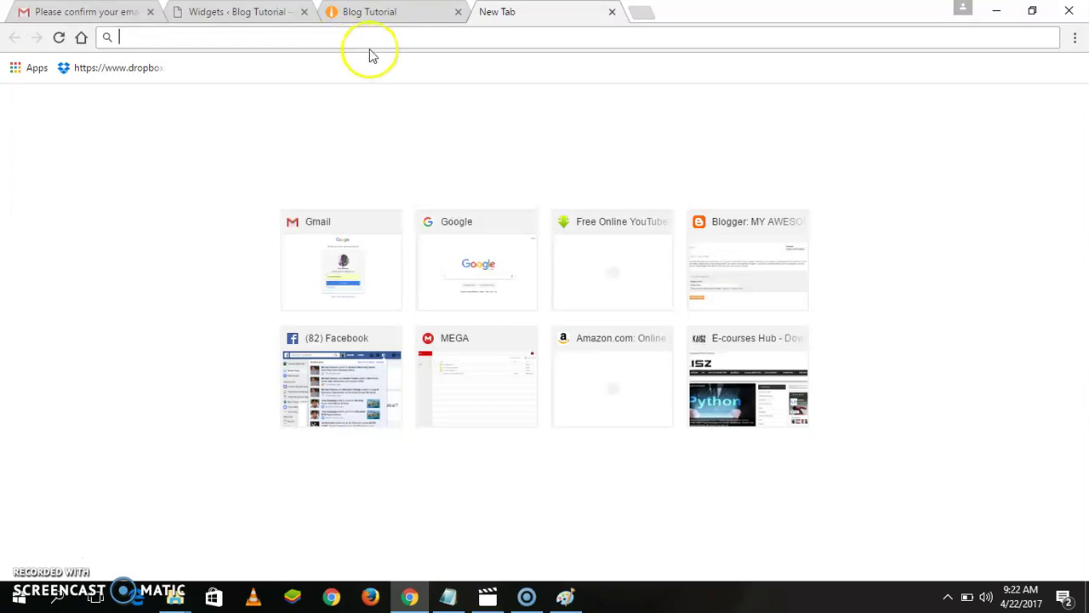
{"action": "type", "text": "face"}
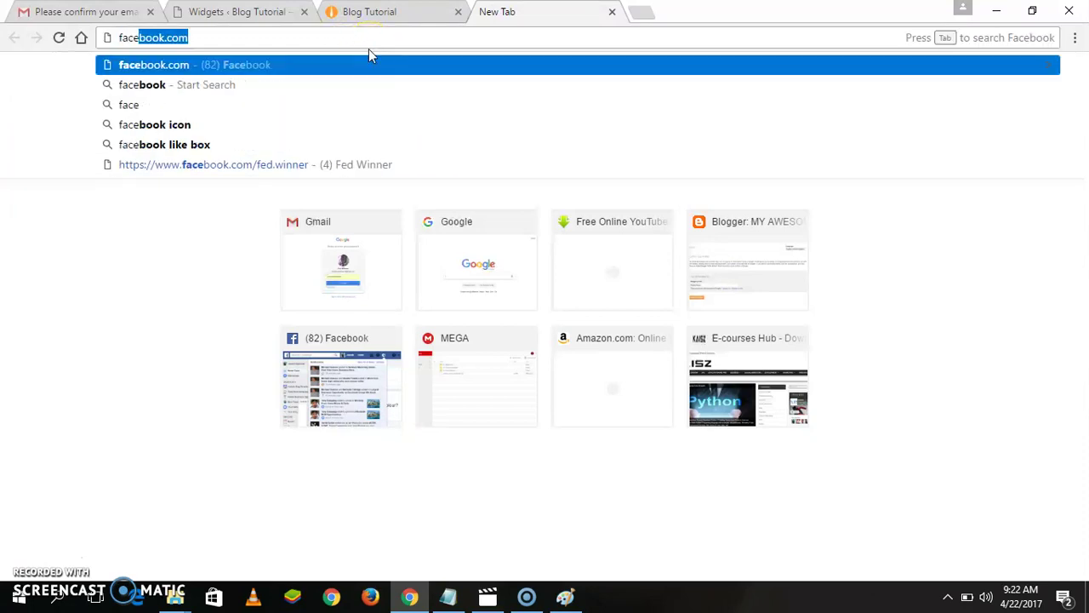
{"action": "key", "text": "BackSpace"}
{"action": "key", "text": "BackSpace"}
{"action": "key", "text": "BackSpace"}
{"action": "key", "text": "BackSpace"}
{"action": "key", "text": "BackSpace"}
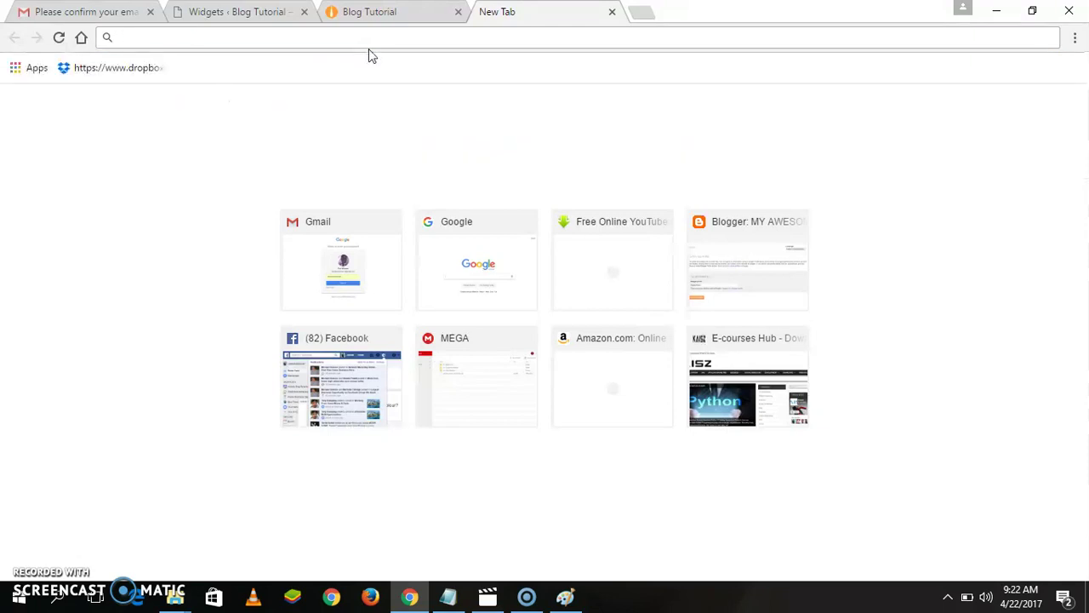
Load the Google home page in the new tab and return to the blog's home page to examine its sidebar.
{"action": "type", "text": "goo"}
{"action": "key", "text": "Return"}
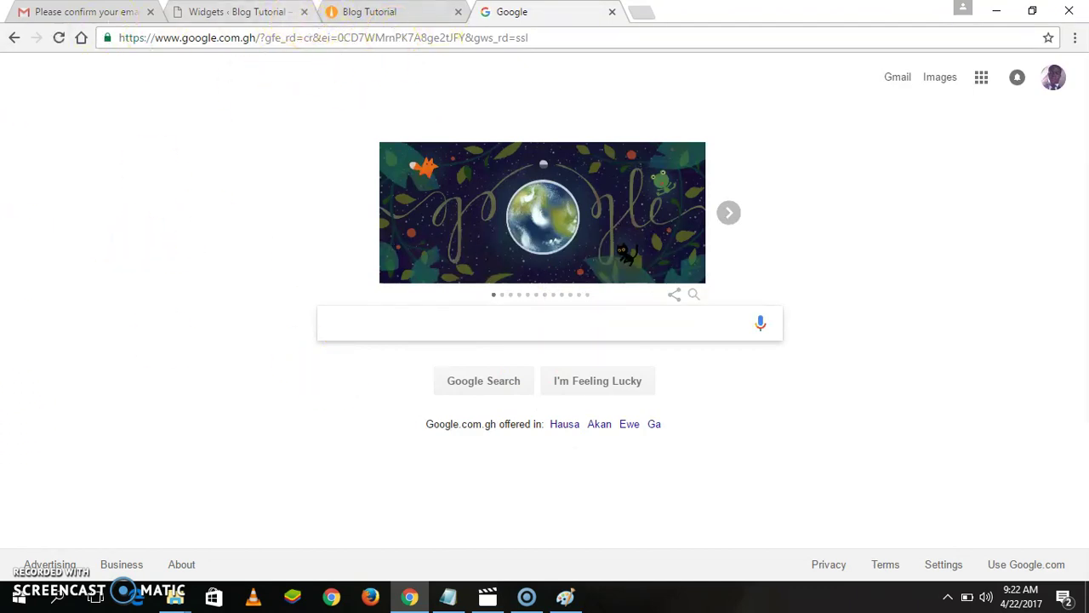
{"action": "left_click", "coordinate": [235, 12]}
{"action": "left_click", "coordinate": [391, 12]}
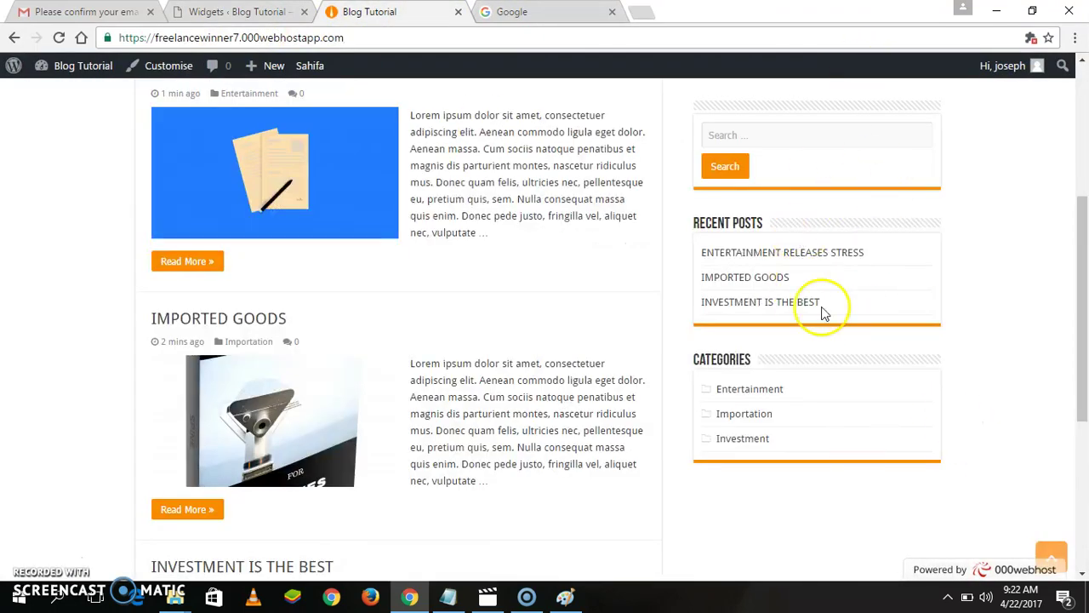